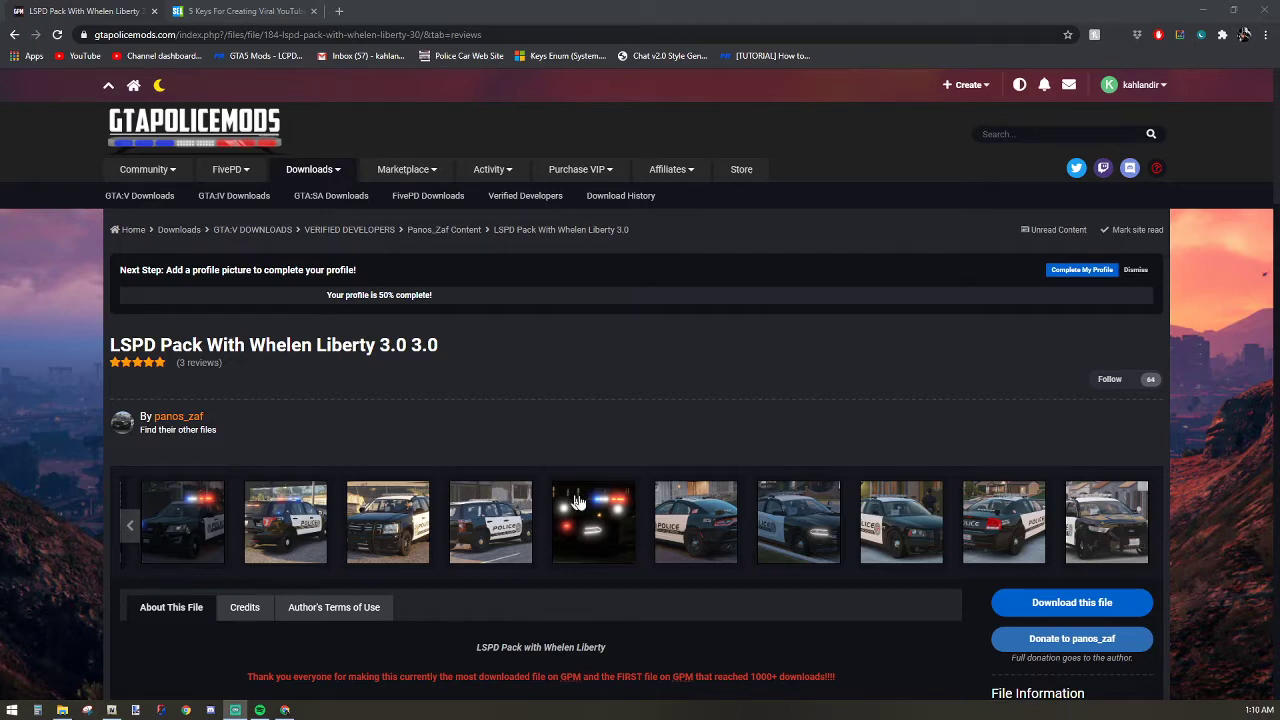
Review the LSPD Pack With Whelen Liberty 3.0 download page, including its vehicle slot and extras list.
scroll(515, 500, "down", 2)
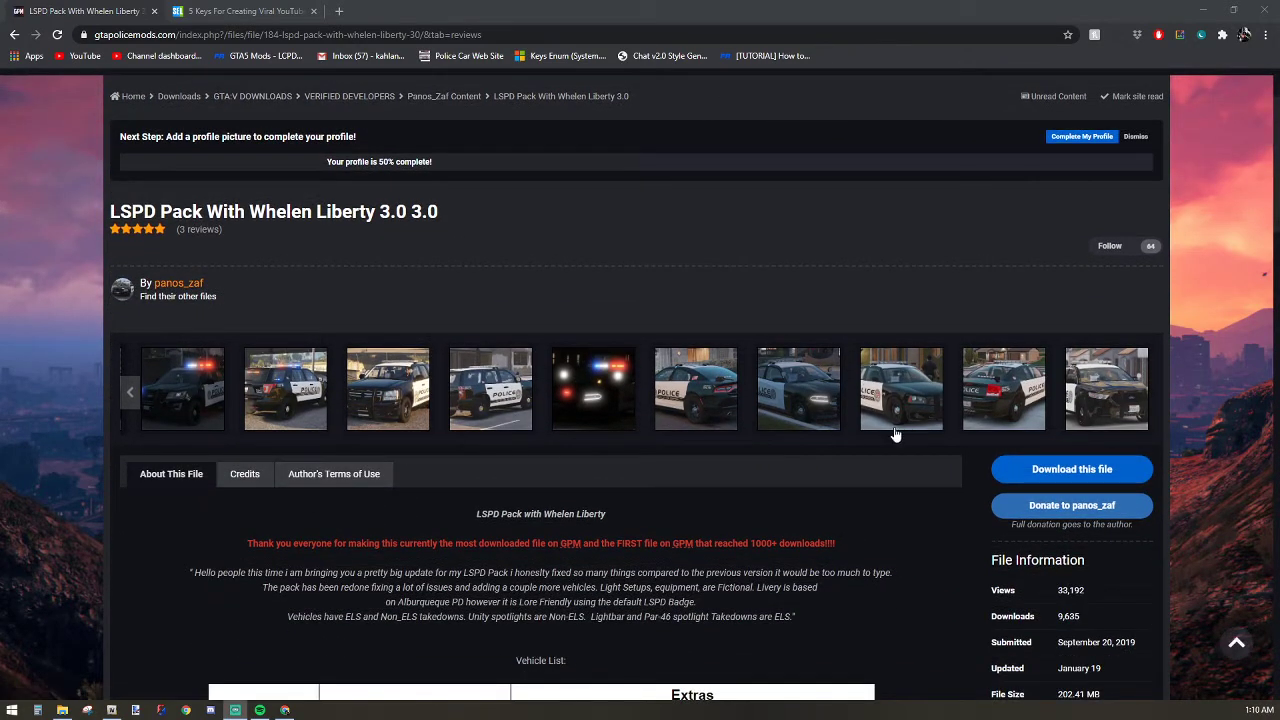
scroll(894, 434, "down", 4)
scroll(459, 391, "down", 1)
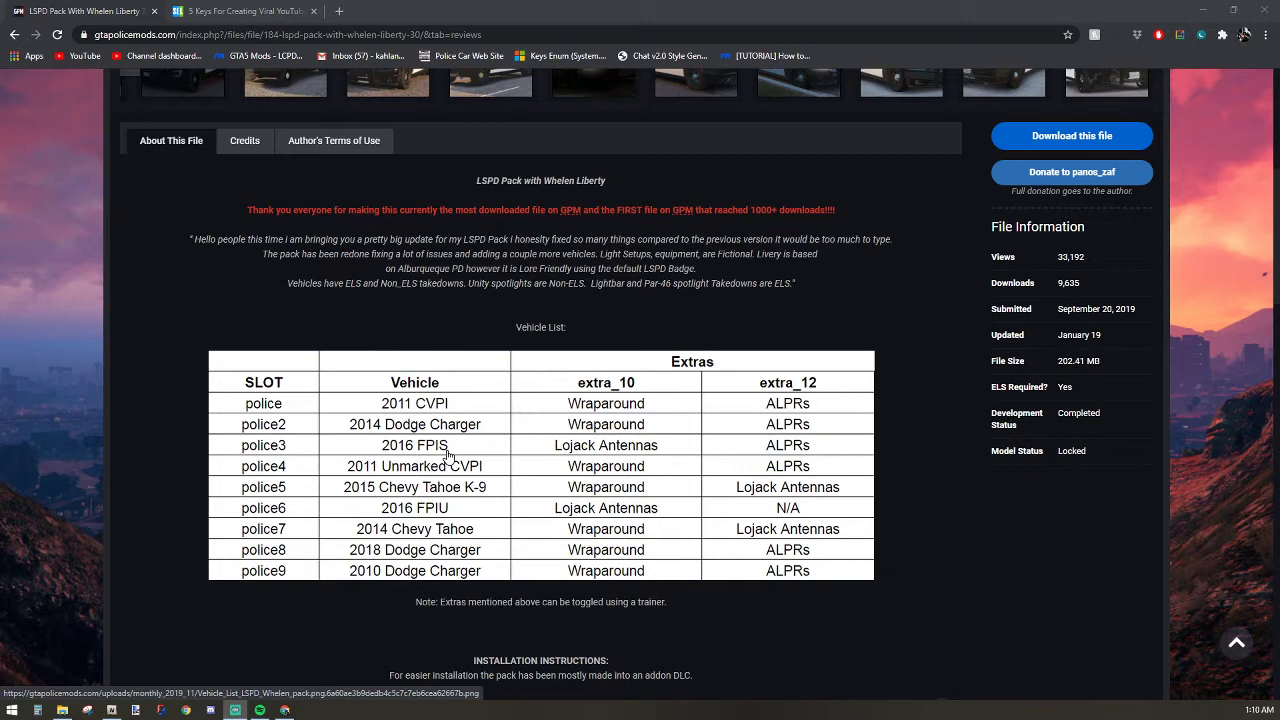
scroll(447, 455, "up", 3)
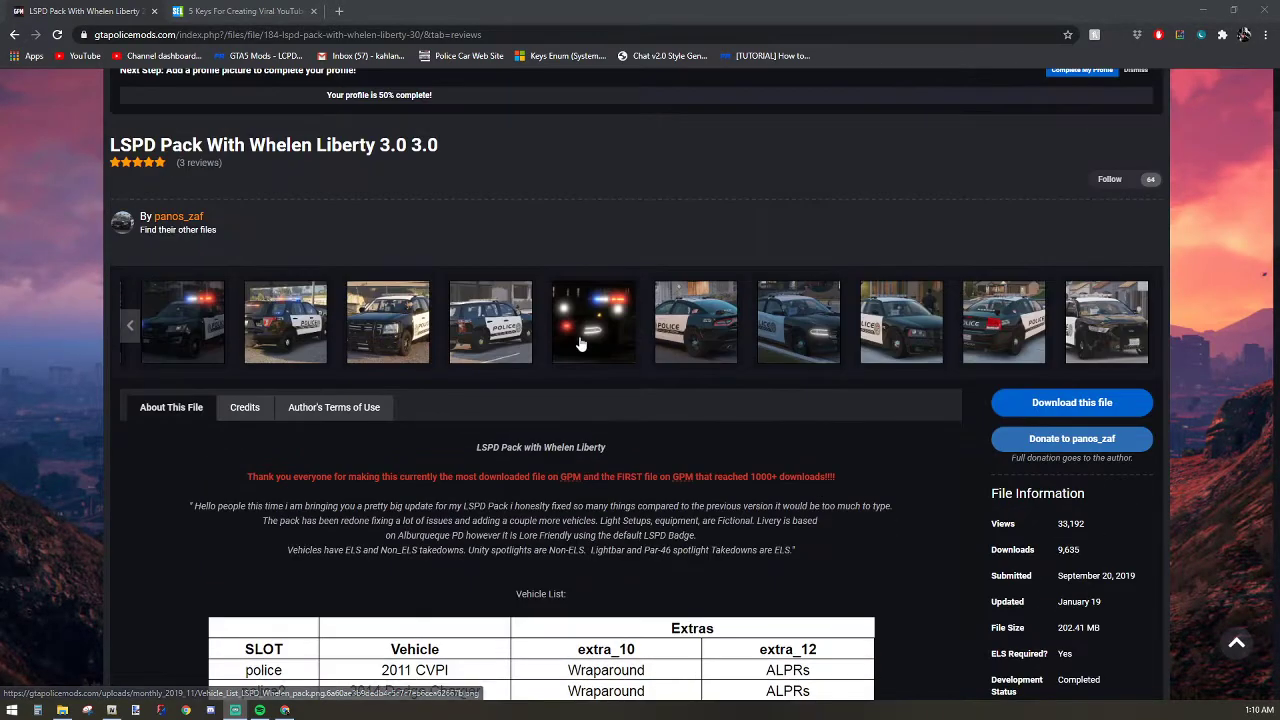
scroll(478, 261, "up", 1)
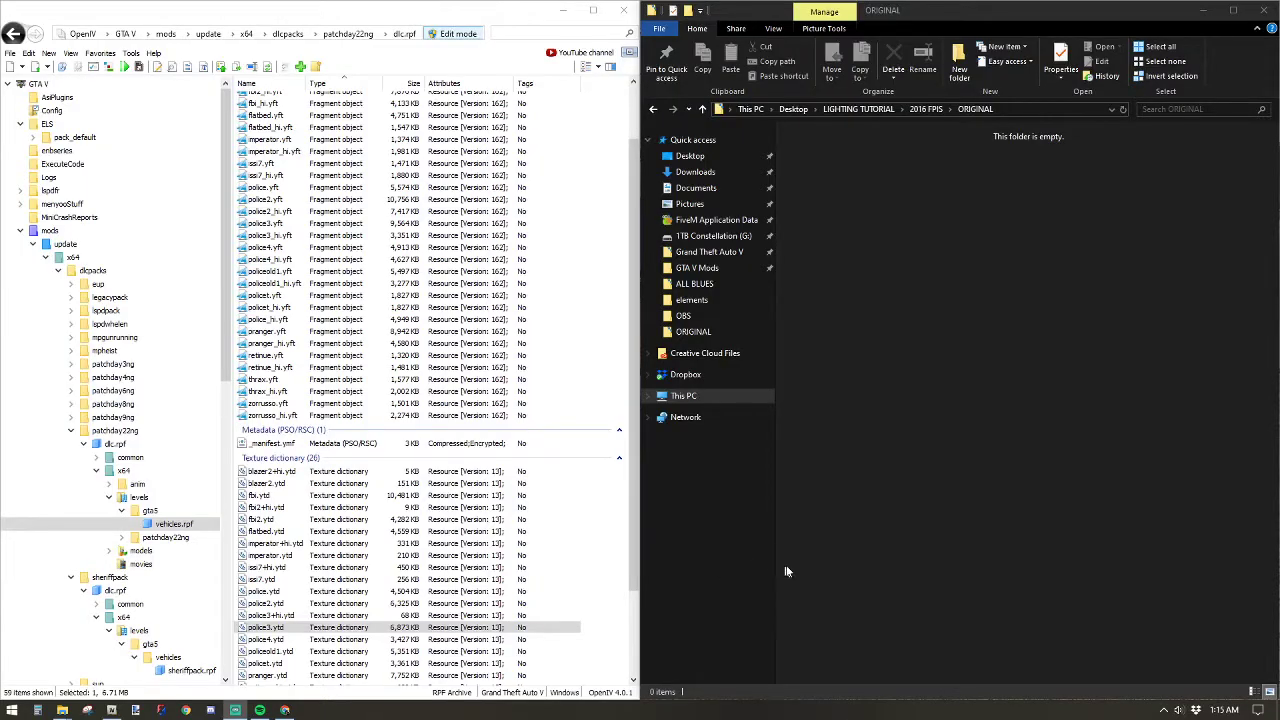
In OpenIV, open police3.ytd from the patchday22ng vehicles.rpf archive and preview its buenolights and ANPR_n textures.
left_click(848, 575)
scroll(335, 447, "down", 2)
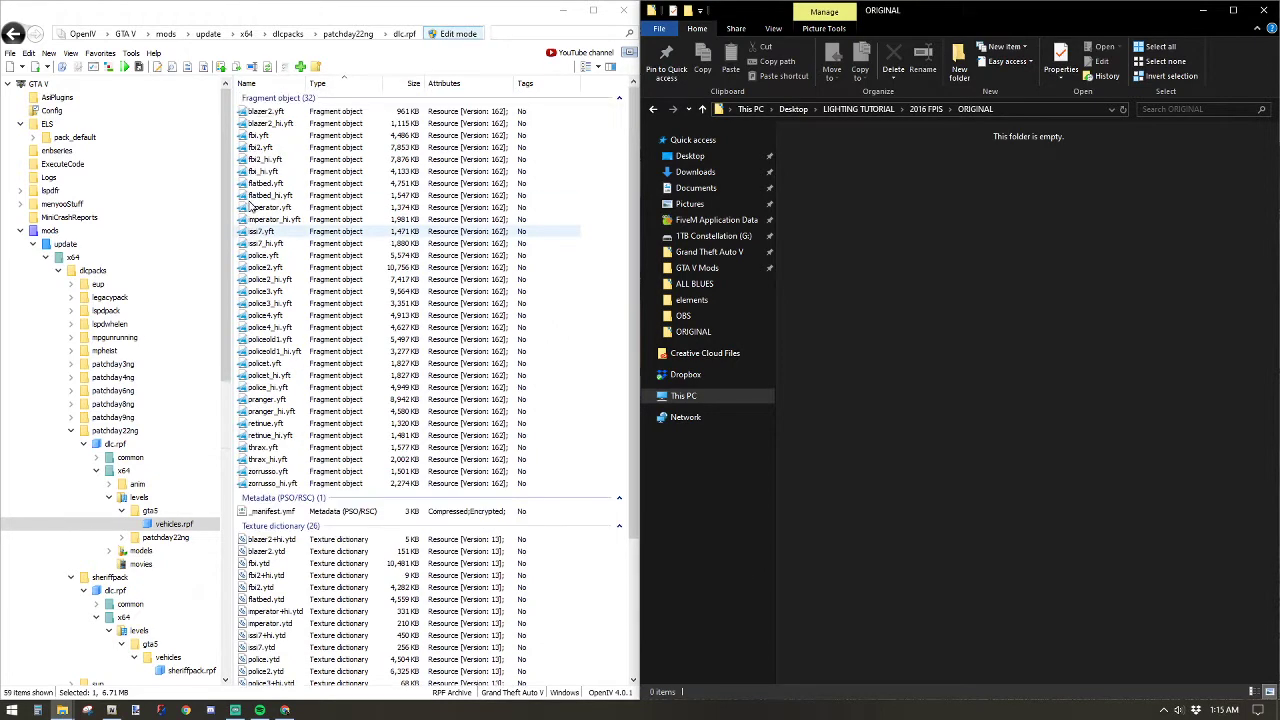
left_click(306, 559)
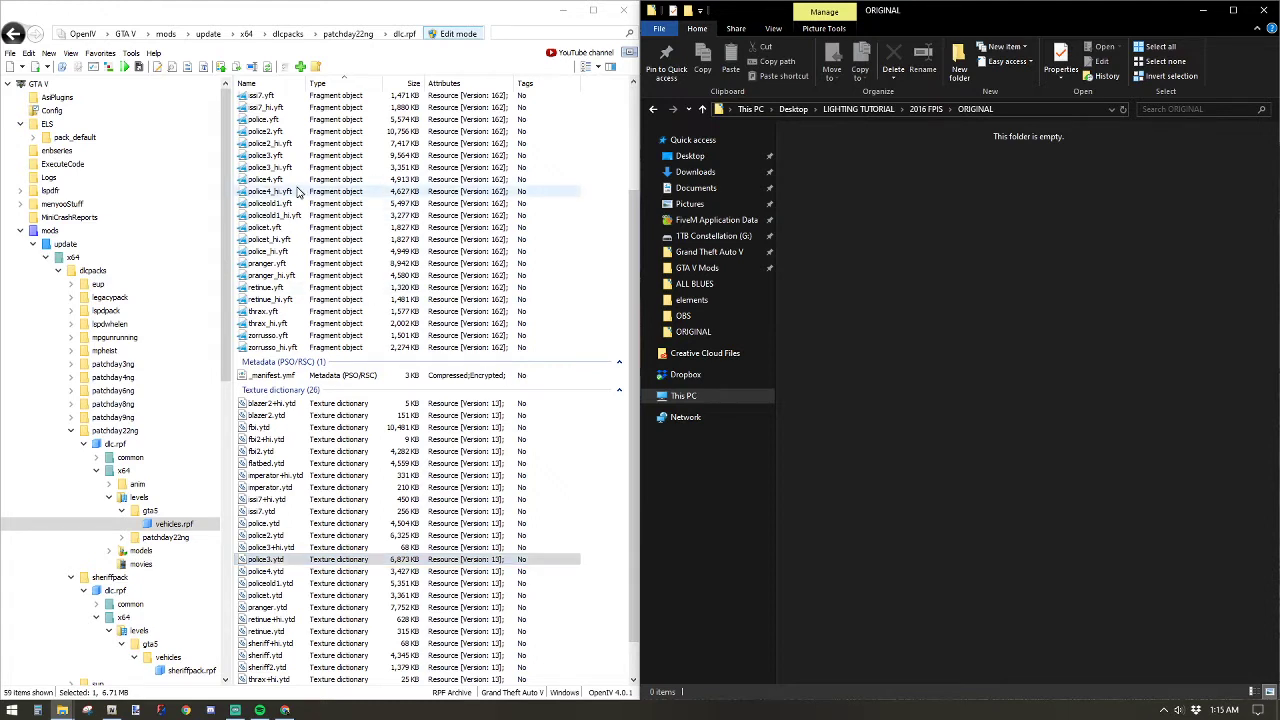
left_click(270, 560)
double_click(270, 561)
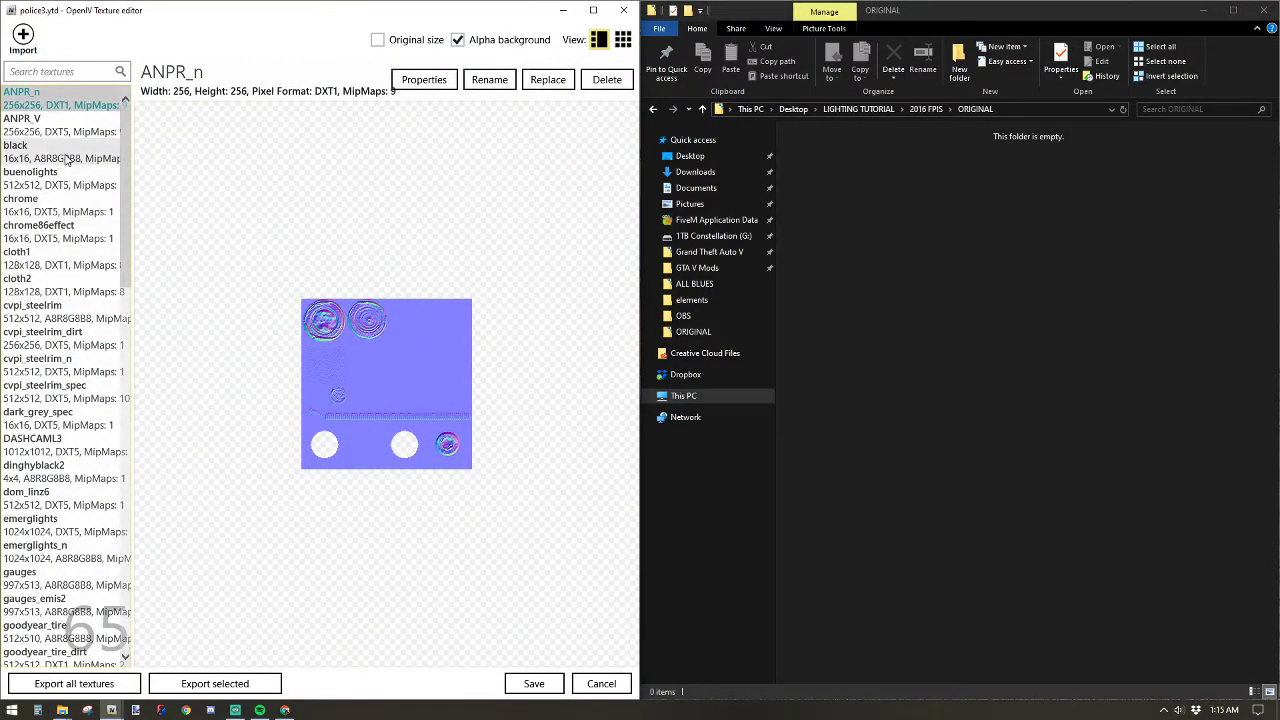
left_click(67, 172)
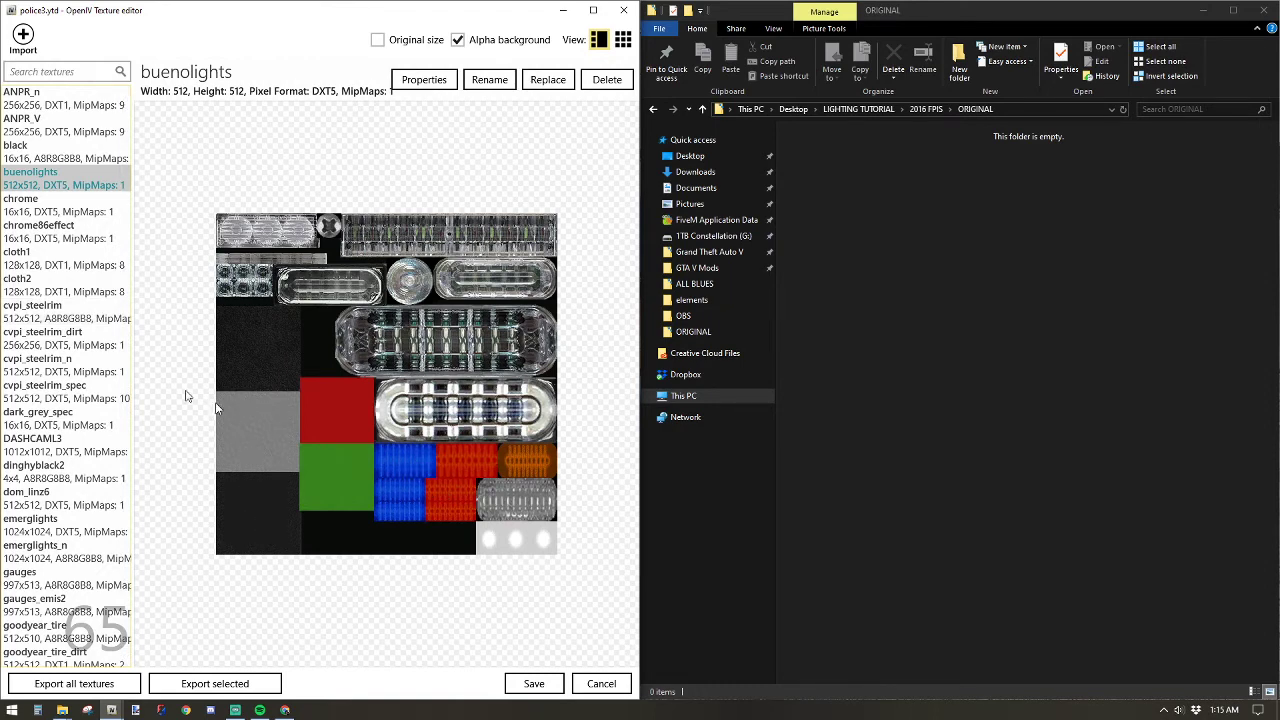
left_click(18, 100)
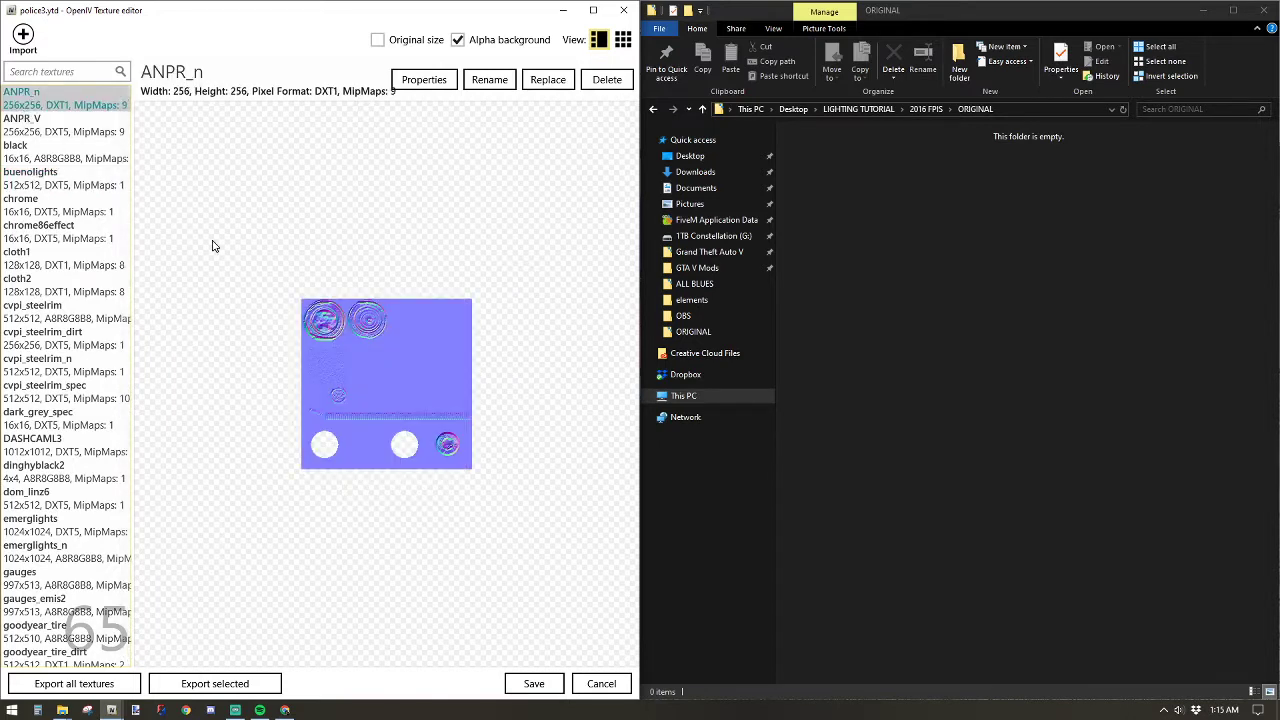
Check the ALL BLUES folder inside 2016 FPIS, and return to the ORIGINAL folder.
left_click(938, 109)
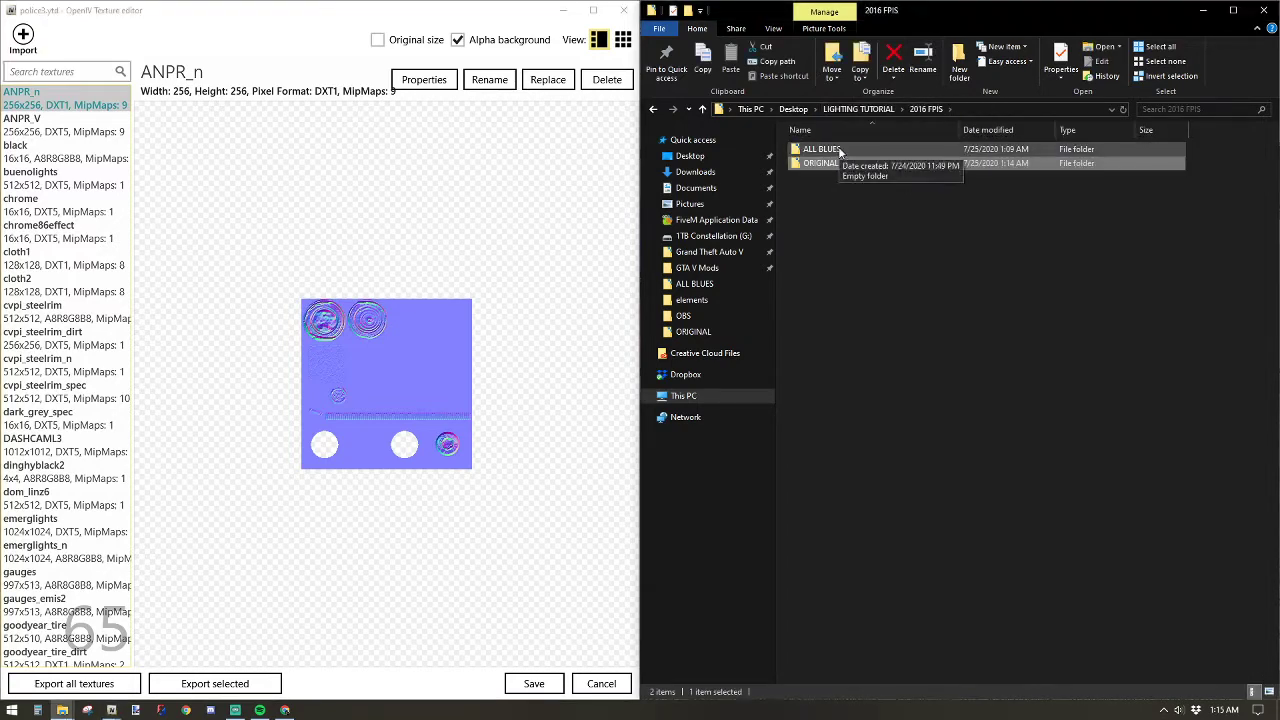
double_click(838, 149)
left_click(930, 110)
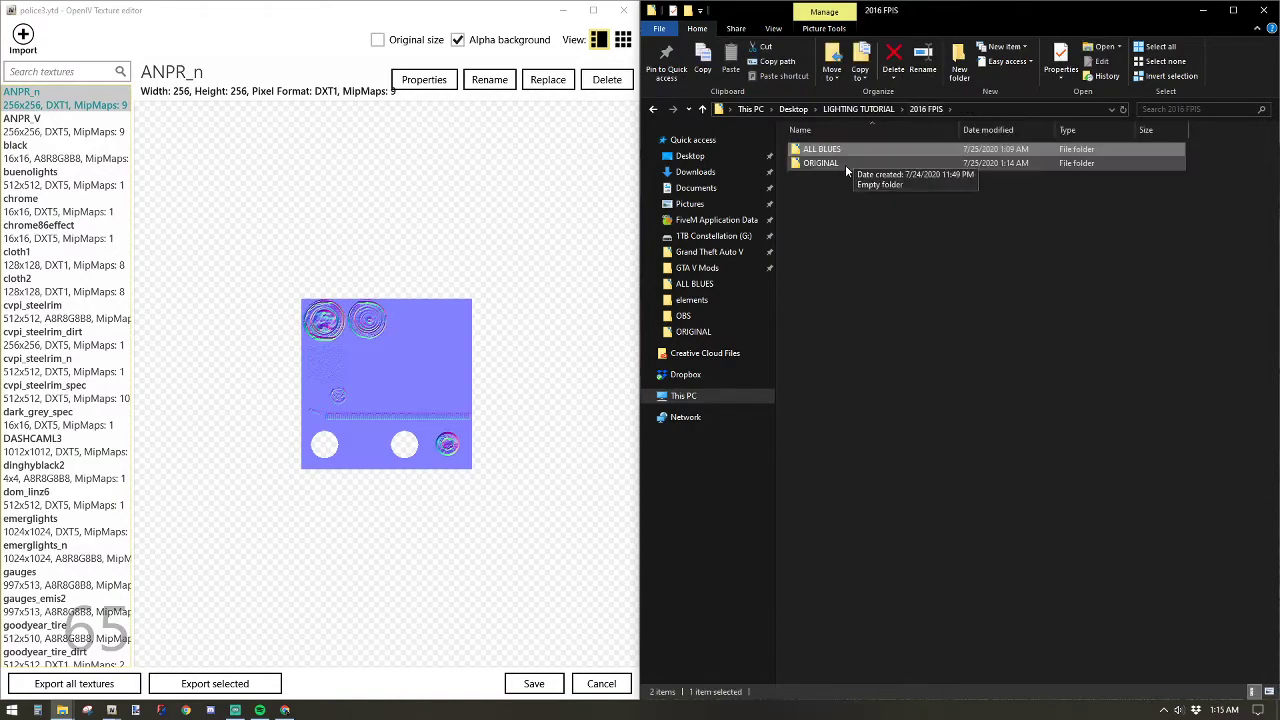
double_click(844, 165)
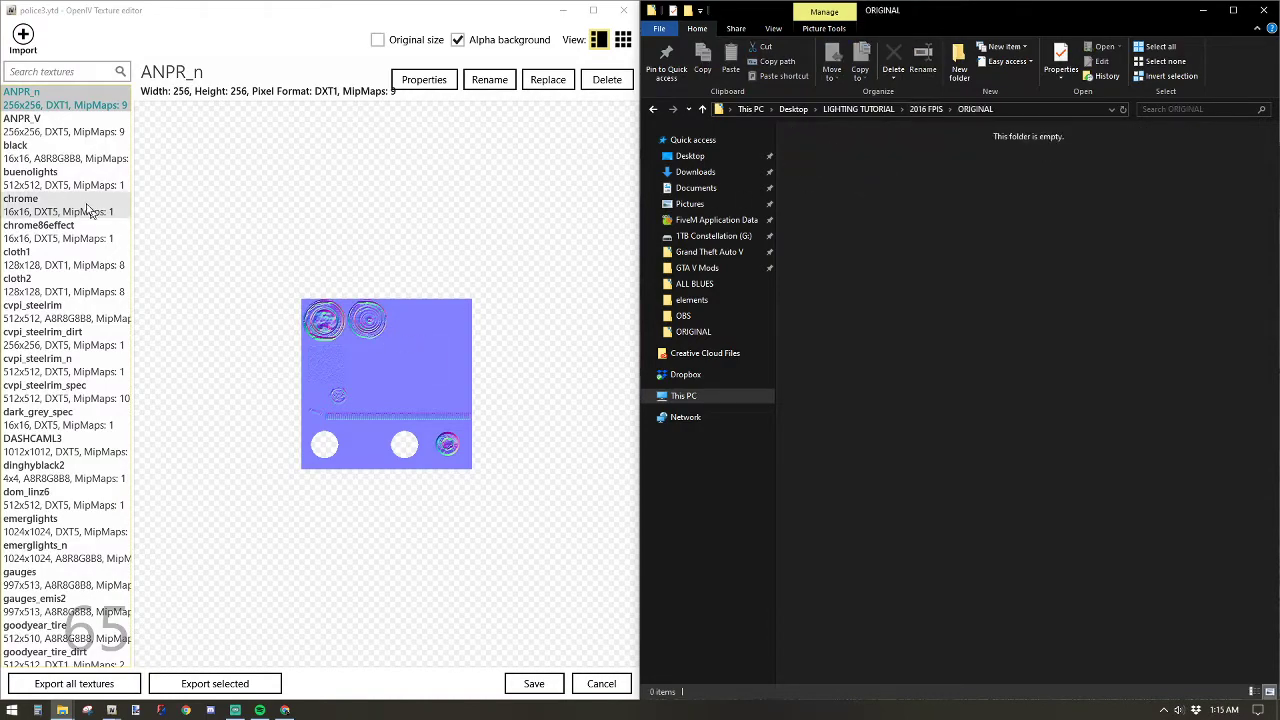
Export the buenolights texture from police3.ytd into the ORIGINAL folder.
left_click(40, 178)
key("Up")
key("Down")
key("Up")
key("Down")
key("Up")
key("Down")
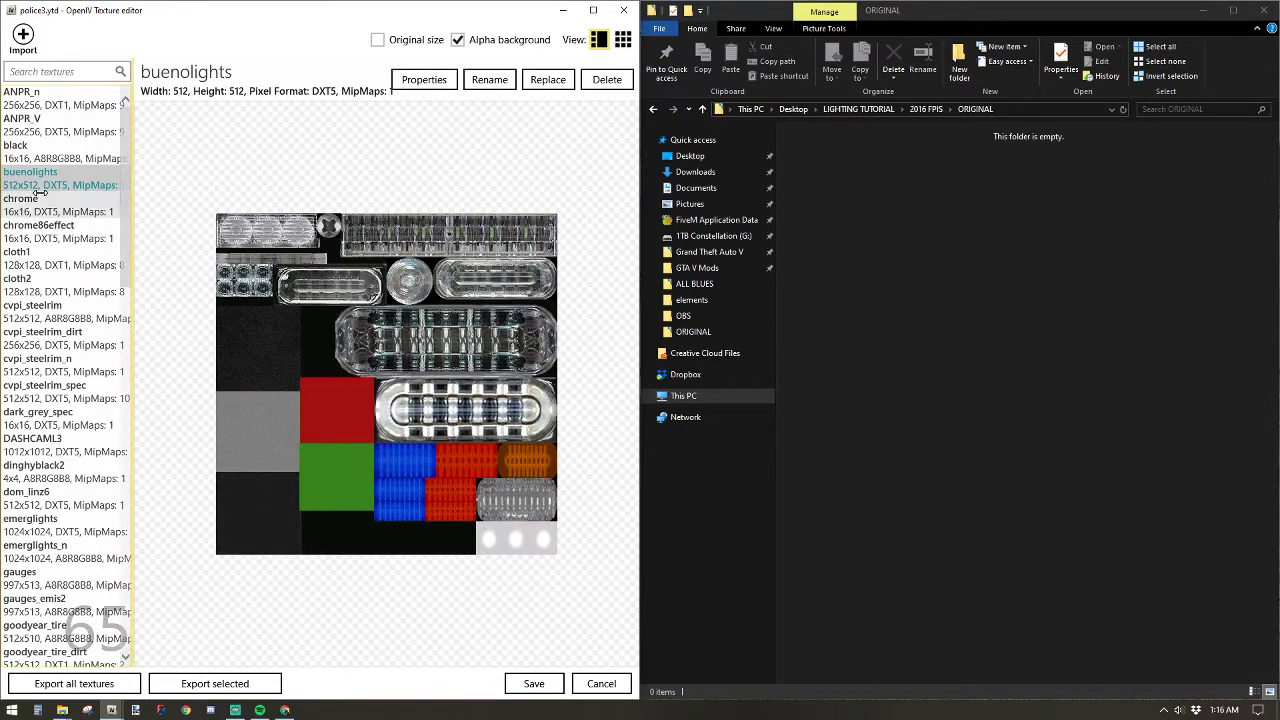
left_click_drag(38, 177, 955, 230)
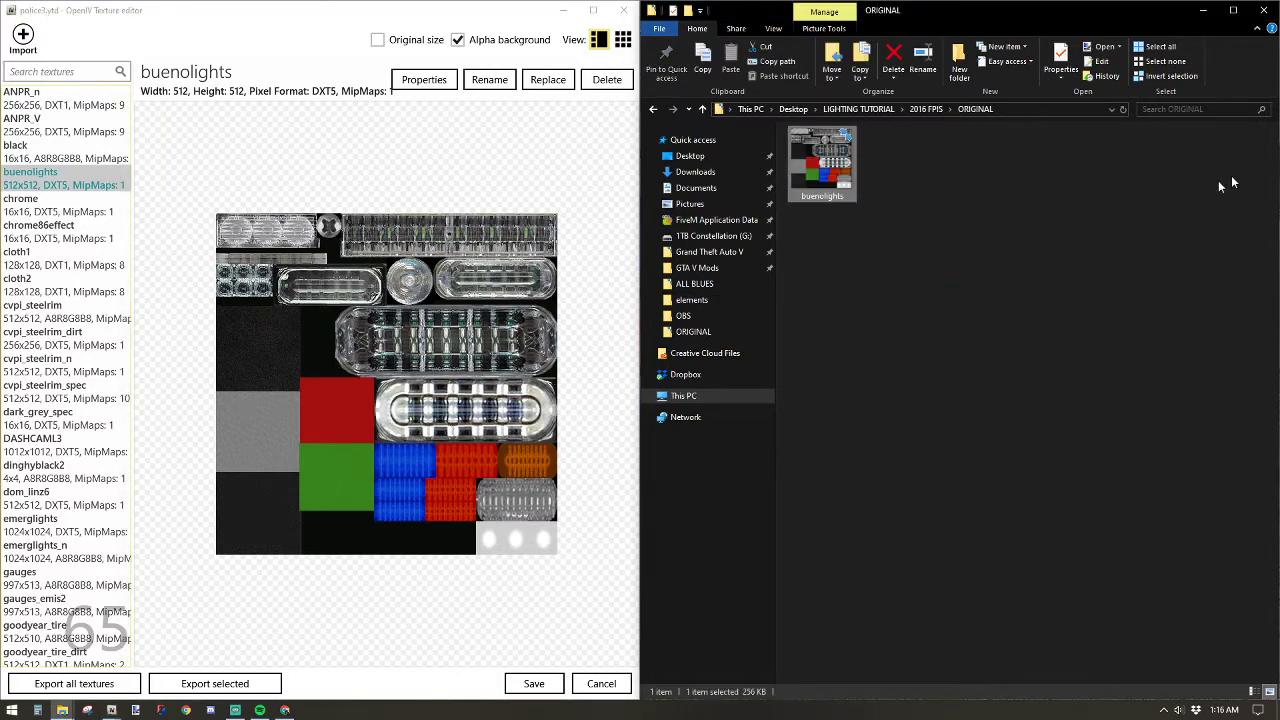
Find the dom_linz6 and emerglights textures in police3.ytd and export both into the ORIGINAL folder.
left_click(30, 257)
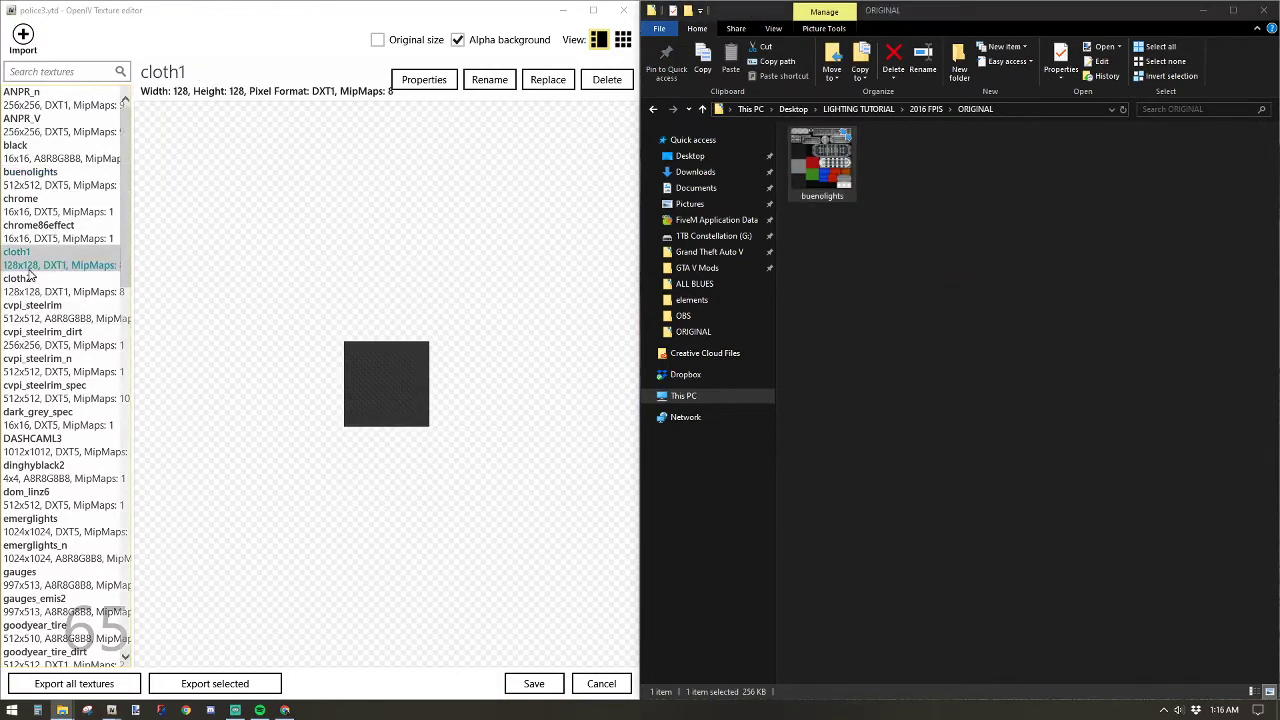
left_click(45, 338)
left_click(73, 372)
left_click(72, 398)
left_click(78, 450)
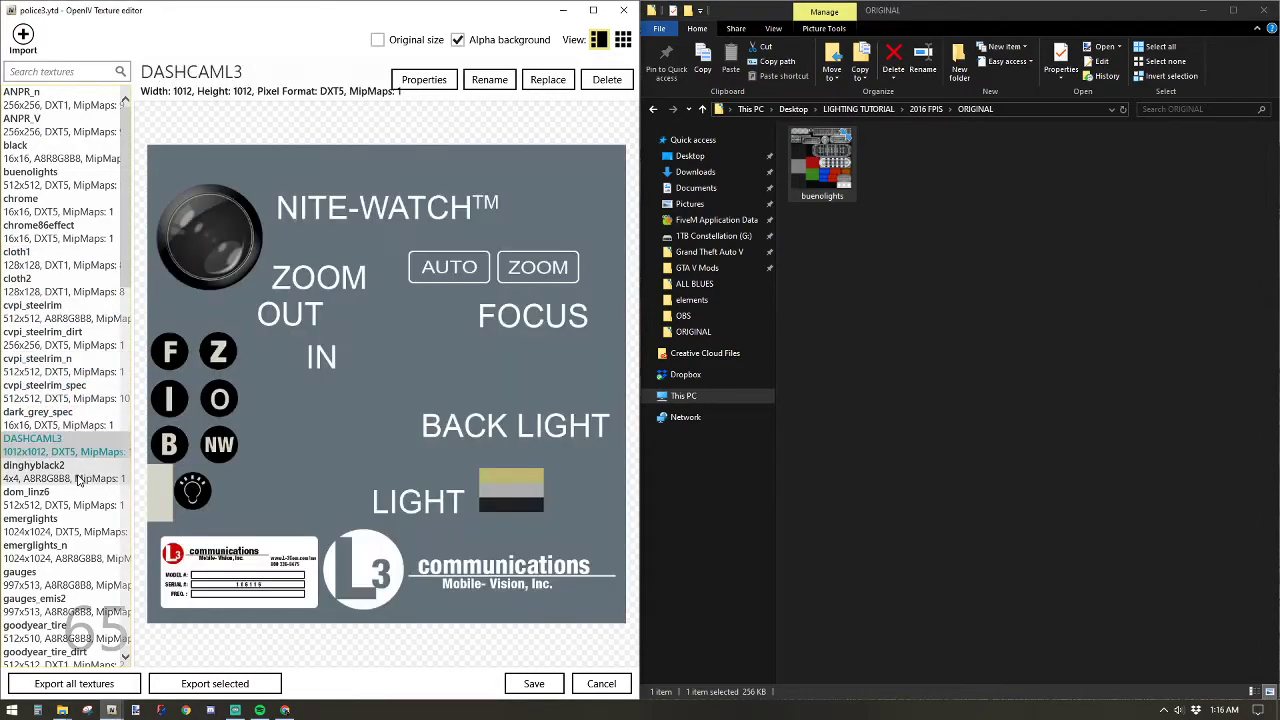
left_click(80, 480)
left_click(67, 505)
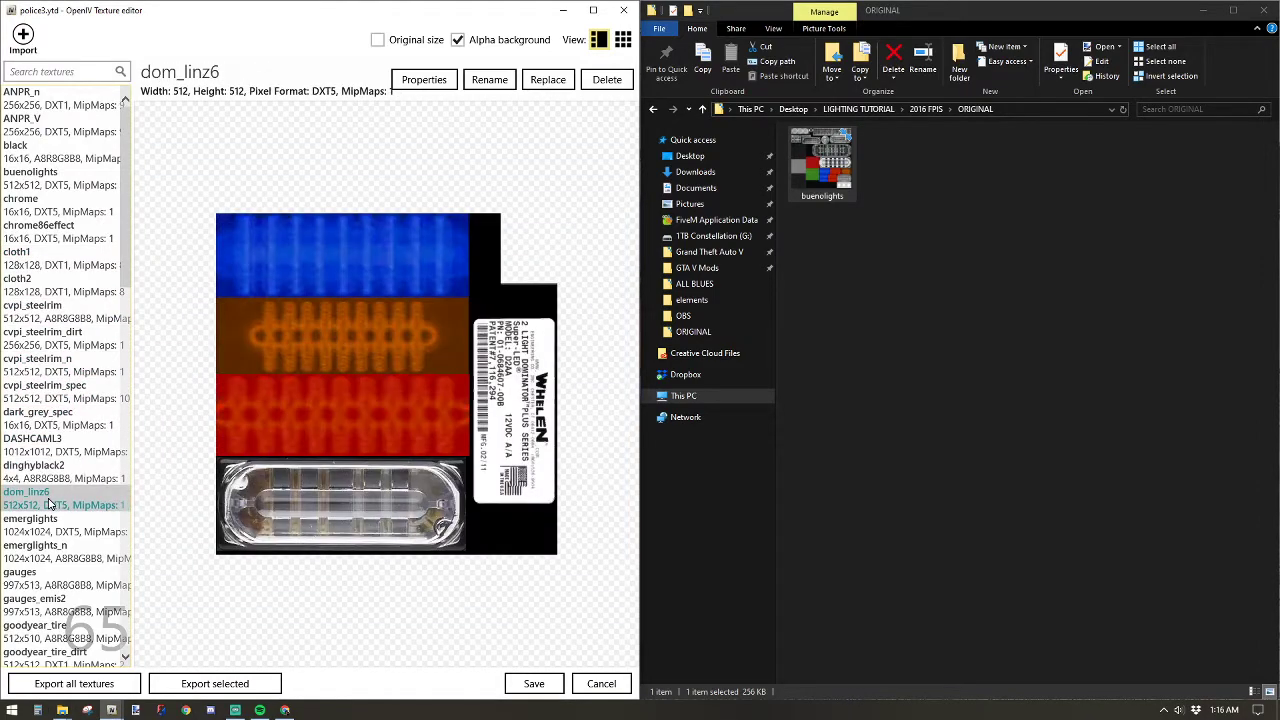
left_click_drag(1164, 484, 940, 340)
left_click(20, 548)
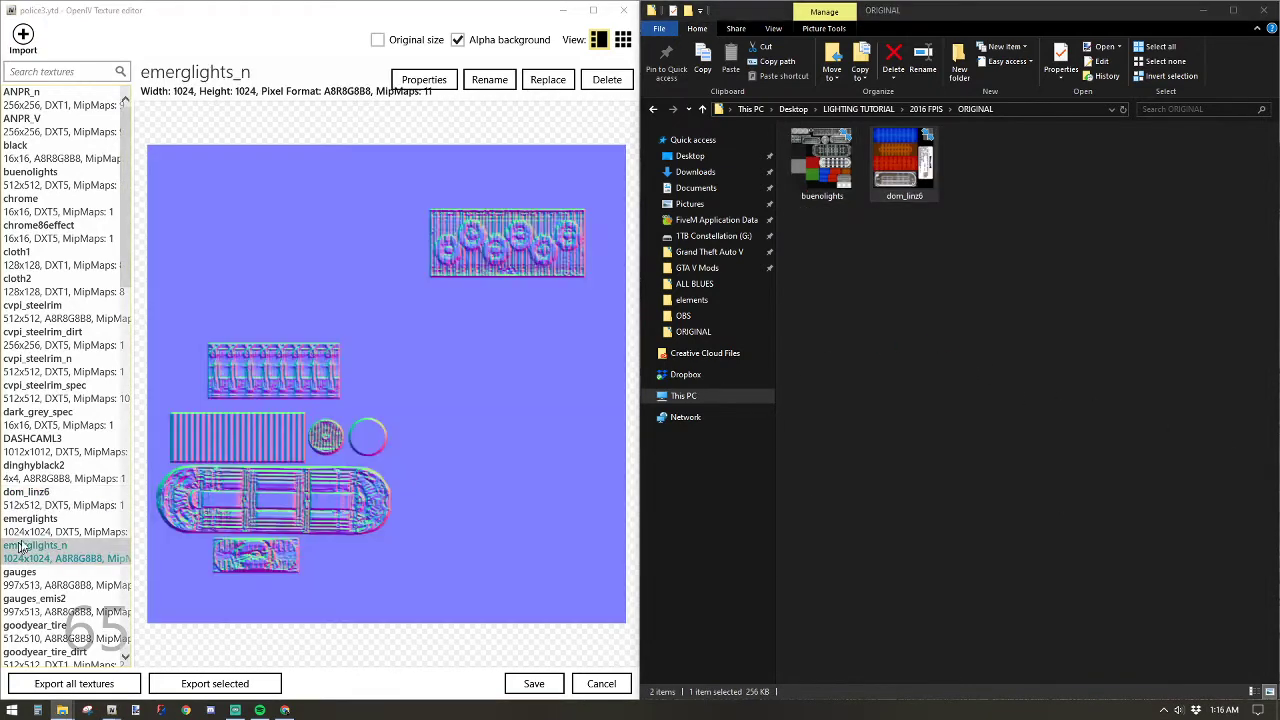
left_click_drag(40, 524, 958, 400)
Go through the following textures to lb_glass and export it into the ORIGINAL folder.
left_click(55, 582)
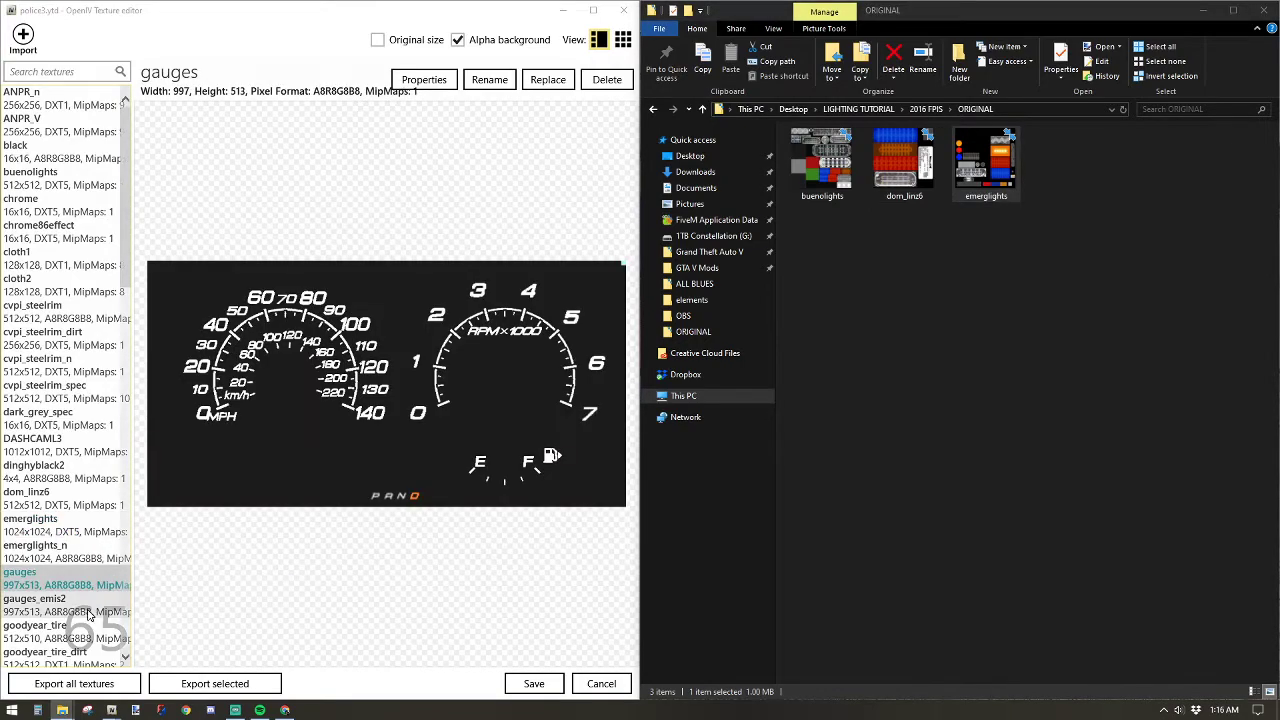
key("Down")
key("Down")
key("Down")
key("Down")
key("Down")
key("Down")
key("Down")
key("Down")
key("Down")
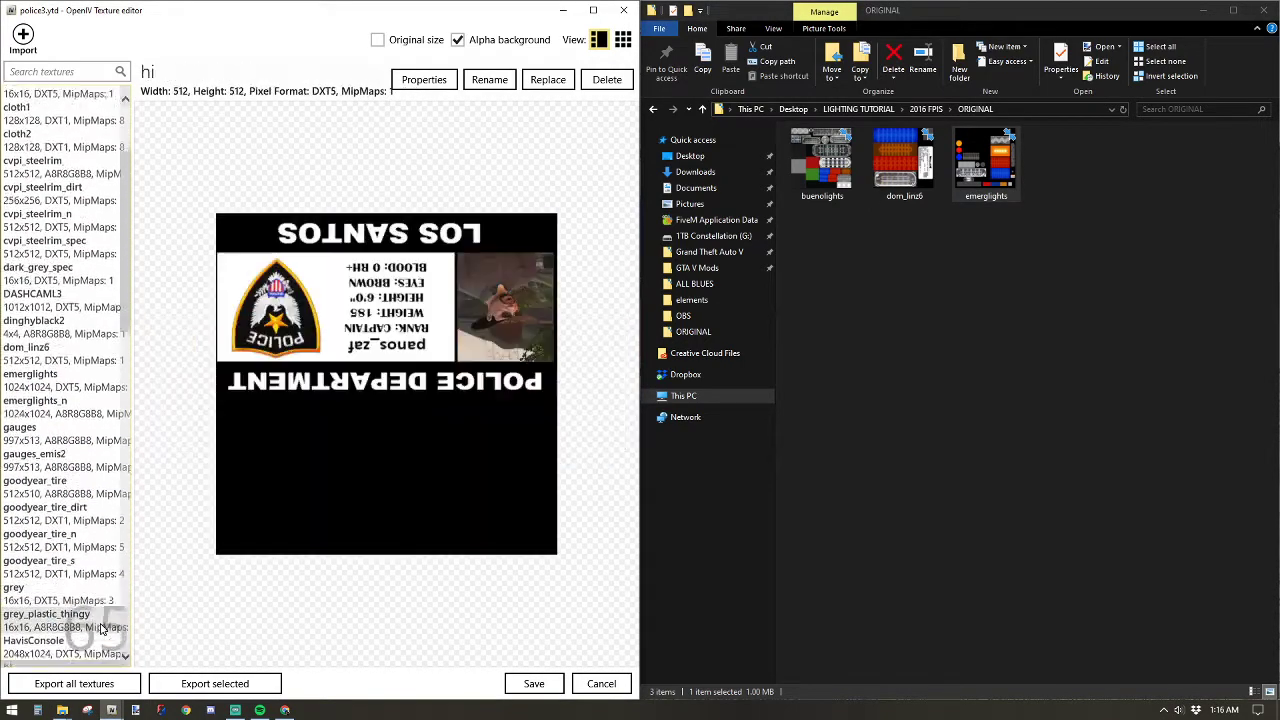
key("Down")
key("Down")
key("Down")
key("Down")
key("Down")
key("Down")
key("Down")
key("Down")
left_click(28, 607)
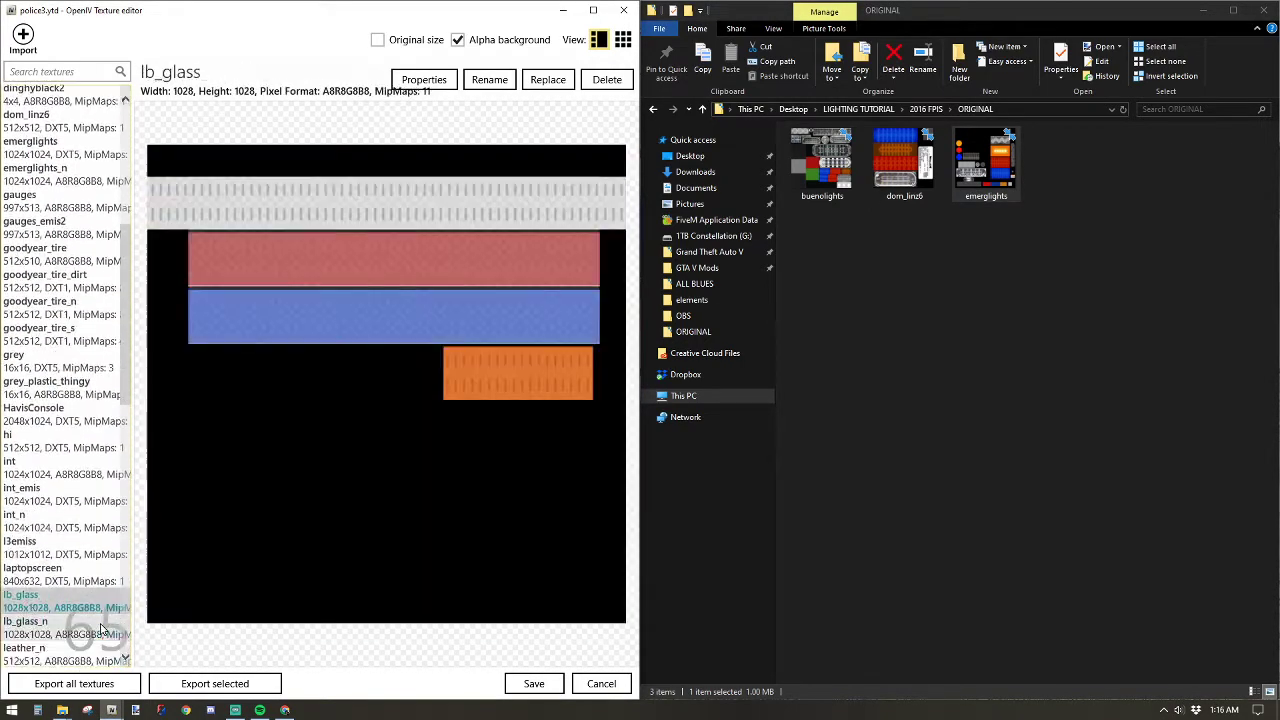
left_click_drag(28, 607, 1124, 284)
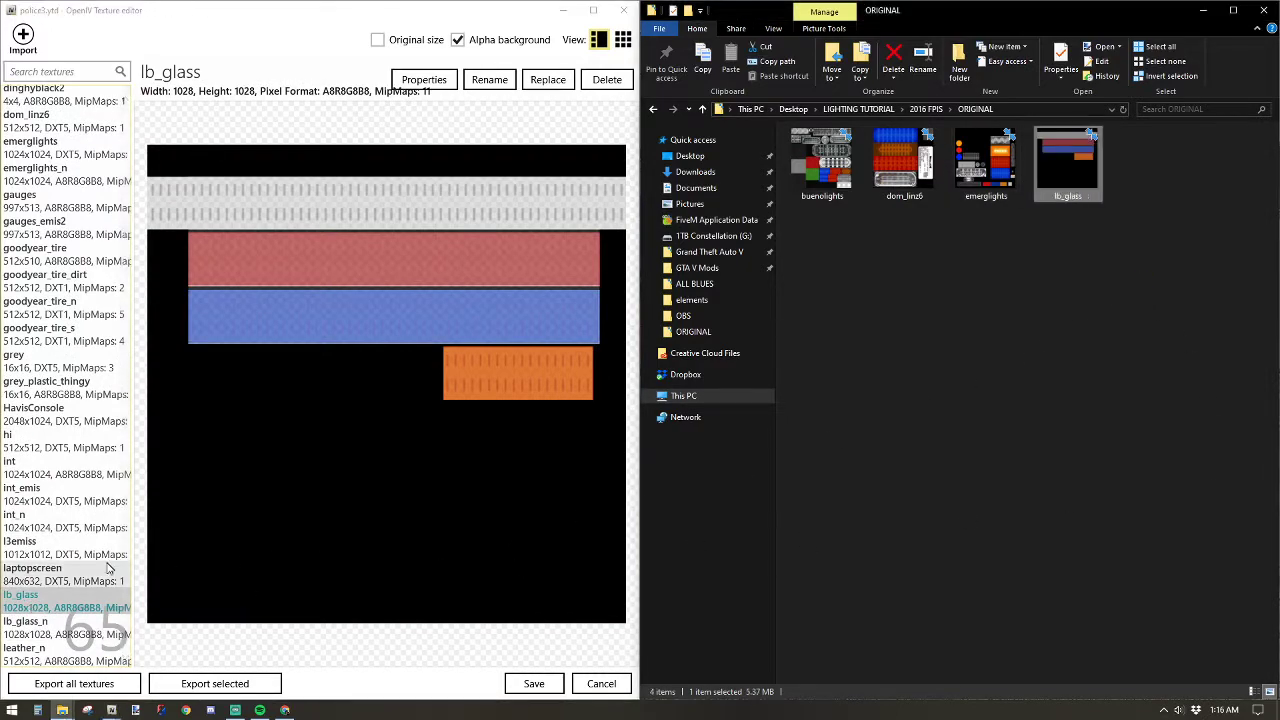
Go through the remaining textures, export wion into the ORIGINAL folder, and close the texture editor without saving.
key("Down")
key("Down")
key("Down")
key("Down")
key("Down")
key("Down")
key("Down")
key("Down")
key("Down")
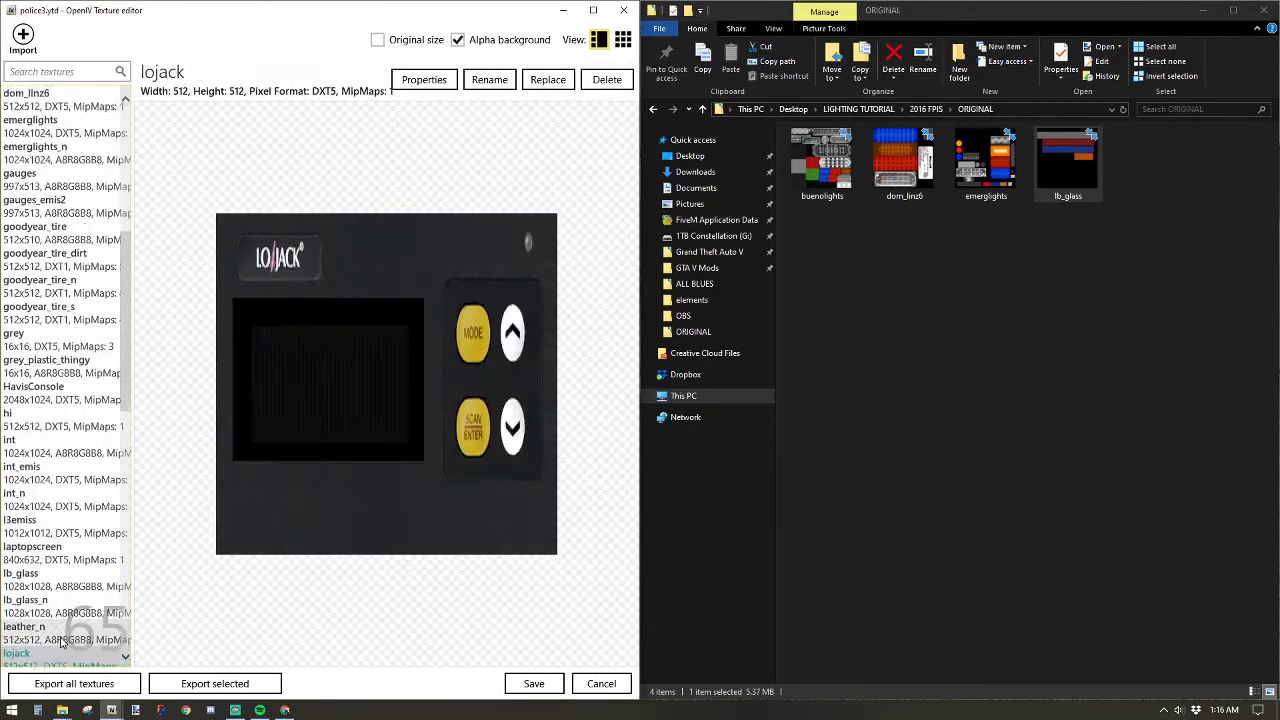
key("Down")
key("Down")
key("Down")
key("Down")
key("Down")
key("Down")
key("Down")
key("Down")
key("Down")
key("Down")
key("Down")
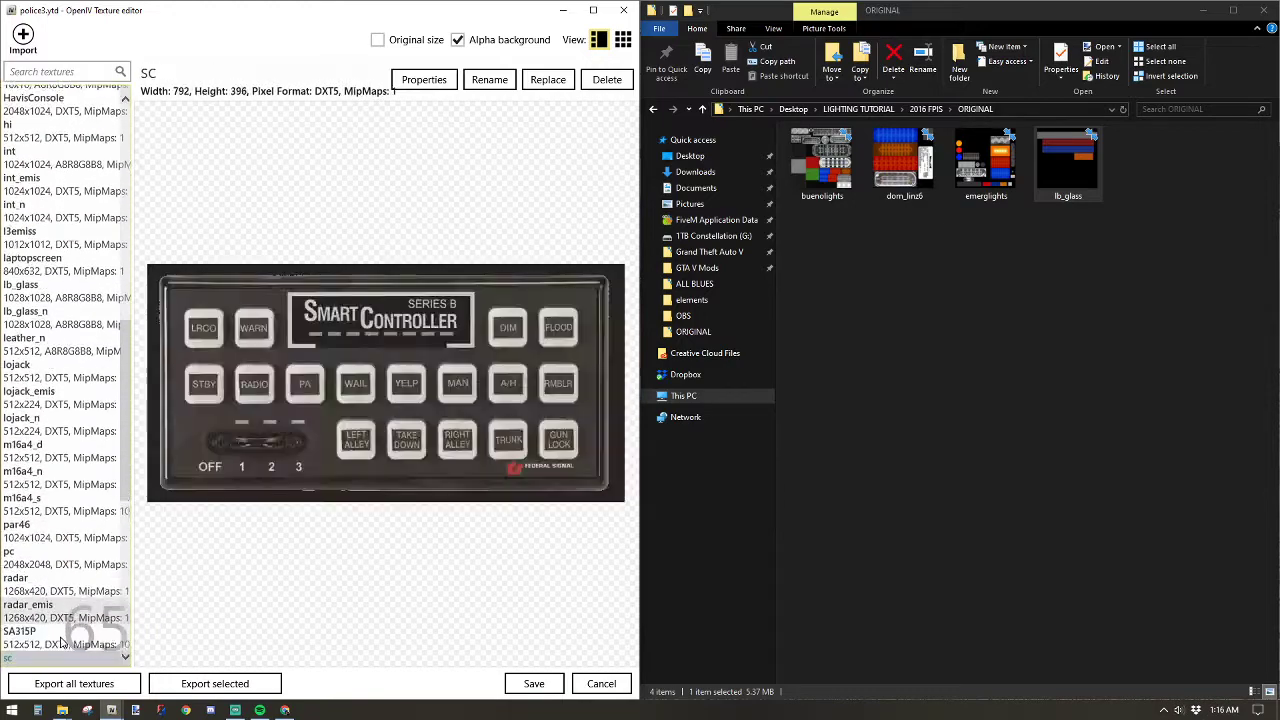
key("Down")
key("Down")
key("Down")
key("Down")
key("Down")
key("Down")
key("Down")
key("Down")
key("Down")
key("Down")
key("Down")
key("Down")
key("Down")
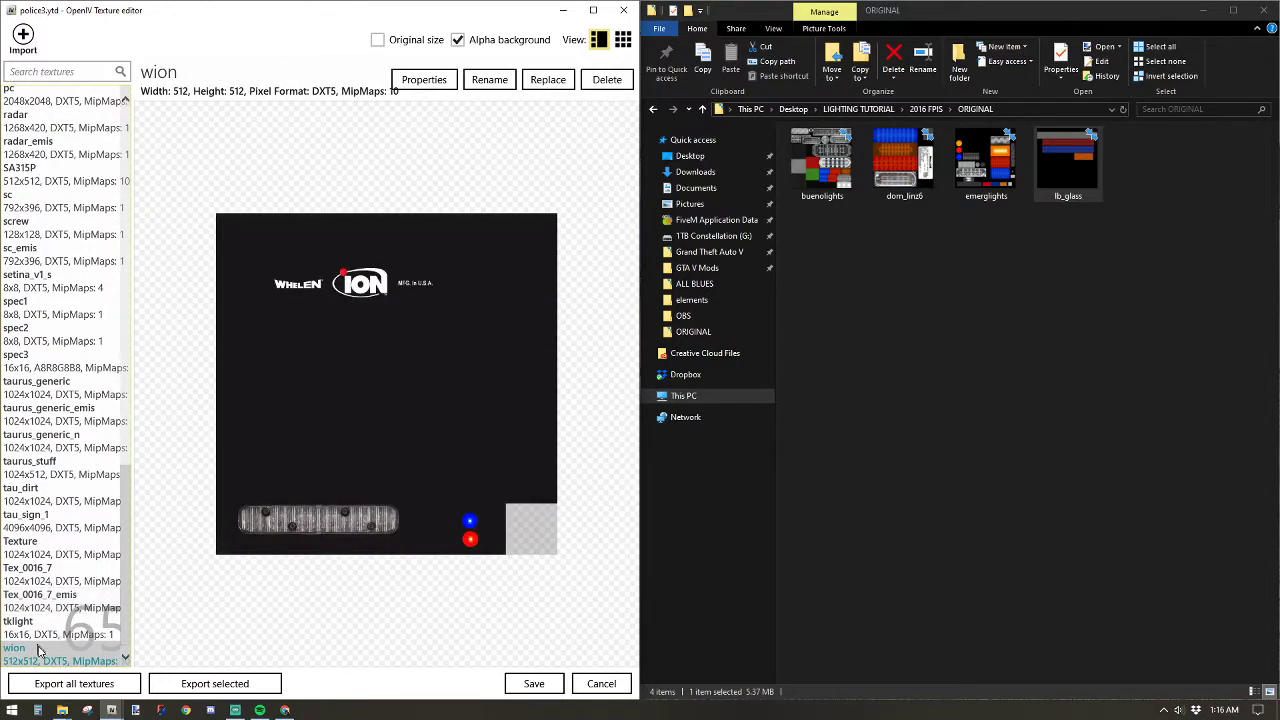
left_click_drag(36, 653, 1182, 326)
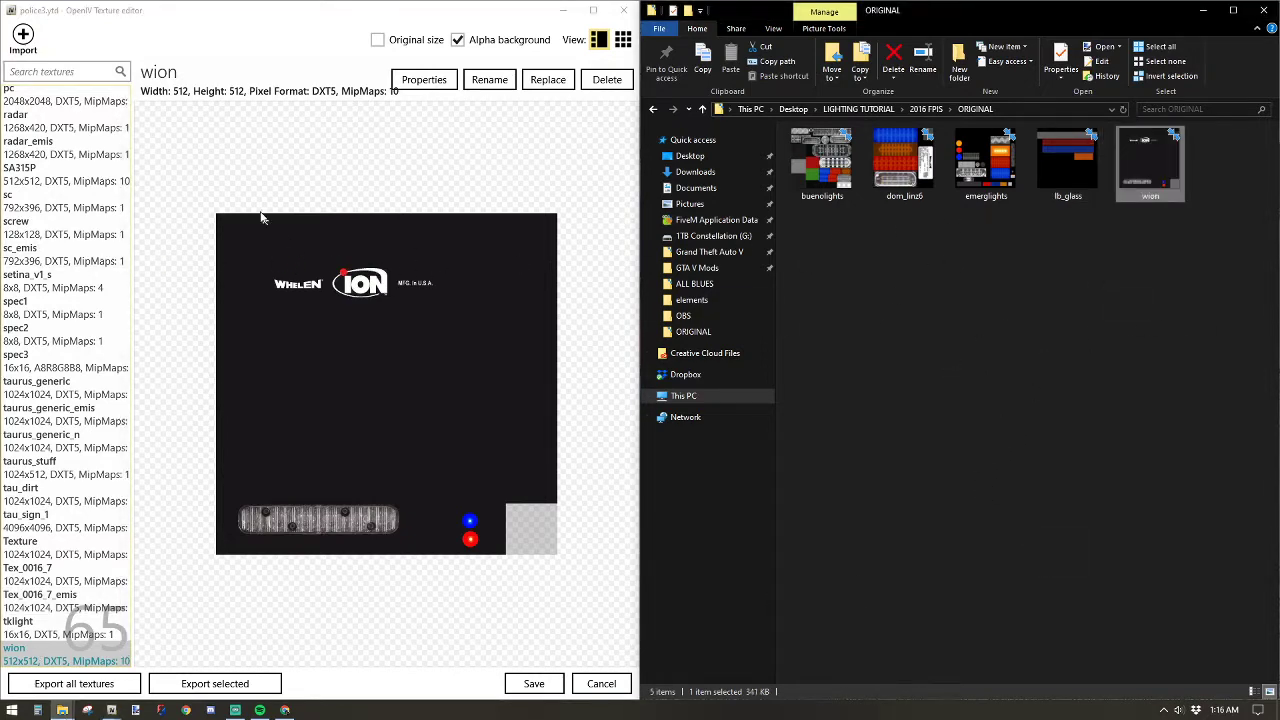
left_click(600, 683)
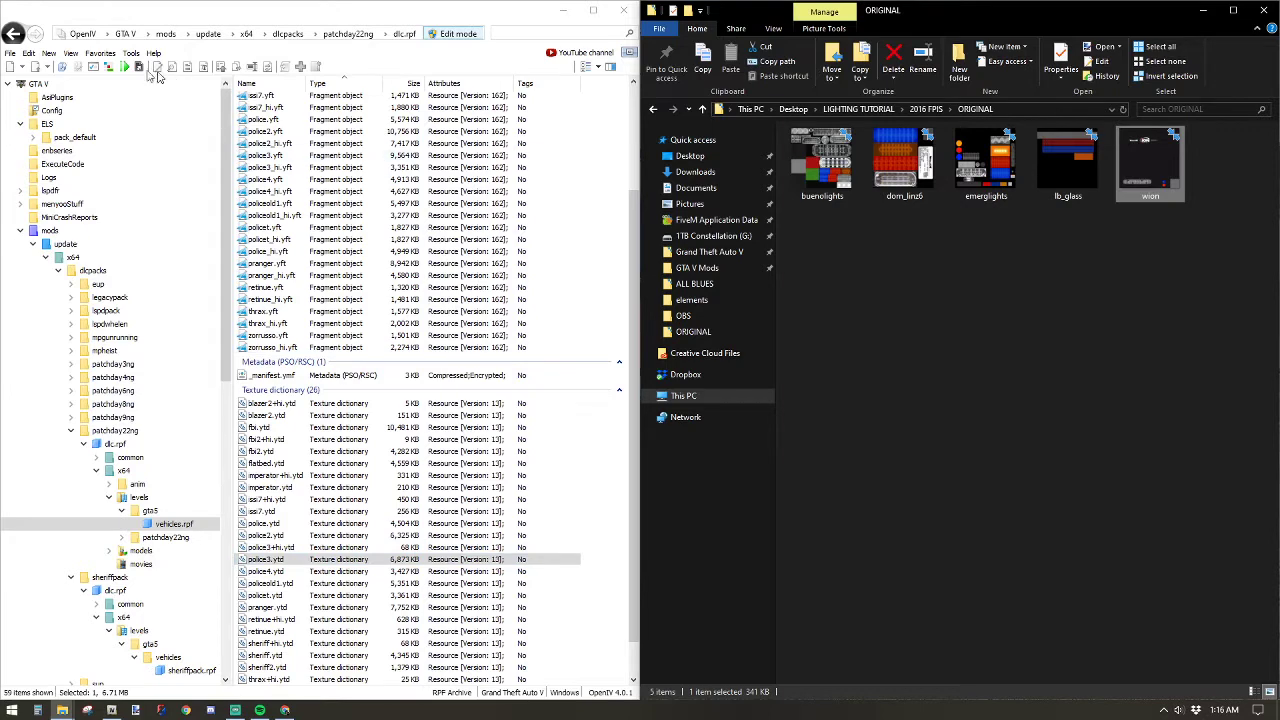
Open the favorited ELS pack_default folder and copy police3.xml into the ORIGINAL folder.
left_click(100, 53)
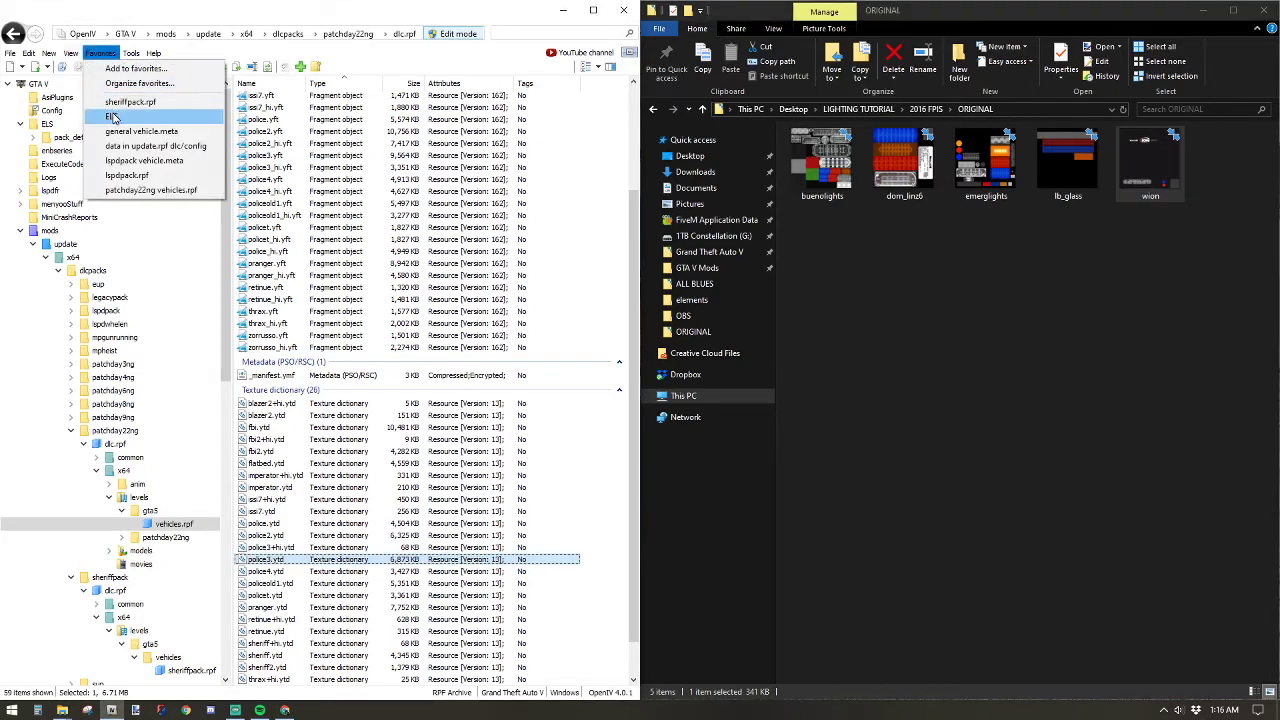
left_click(113, 117)
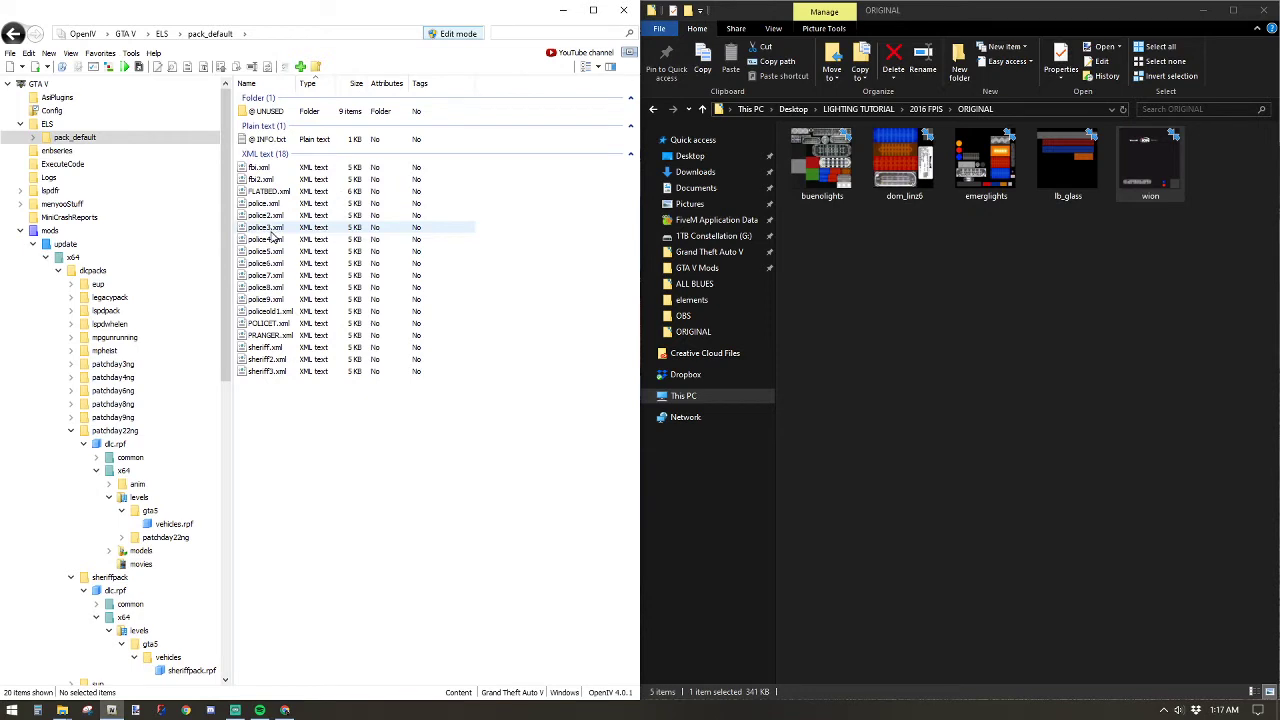
left_click_drag(272, 234, 1057, 300)
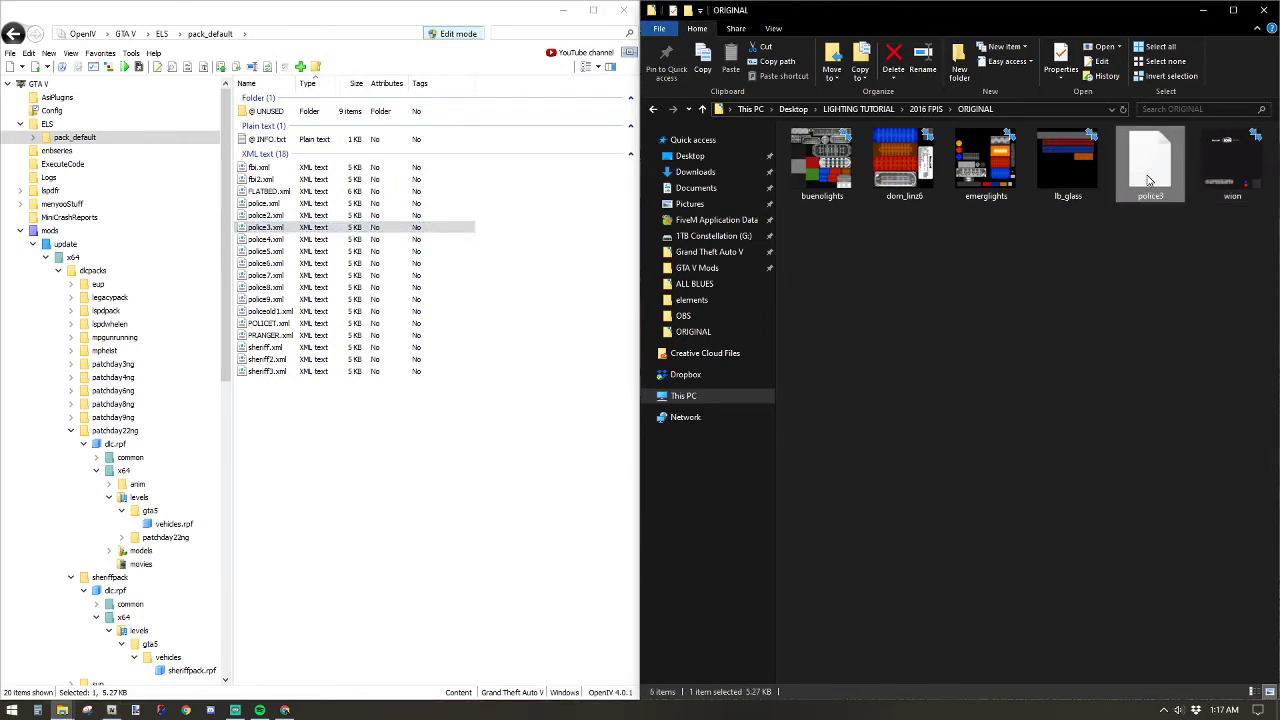
View police3.xml from pack_default in OpenIV's text editor and close it without saving.
right_click(1150, 164)
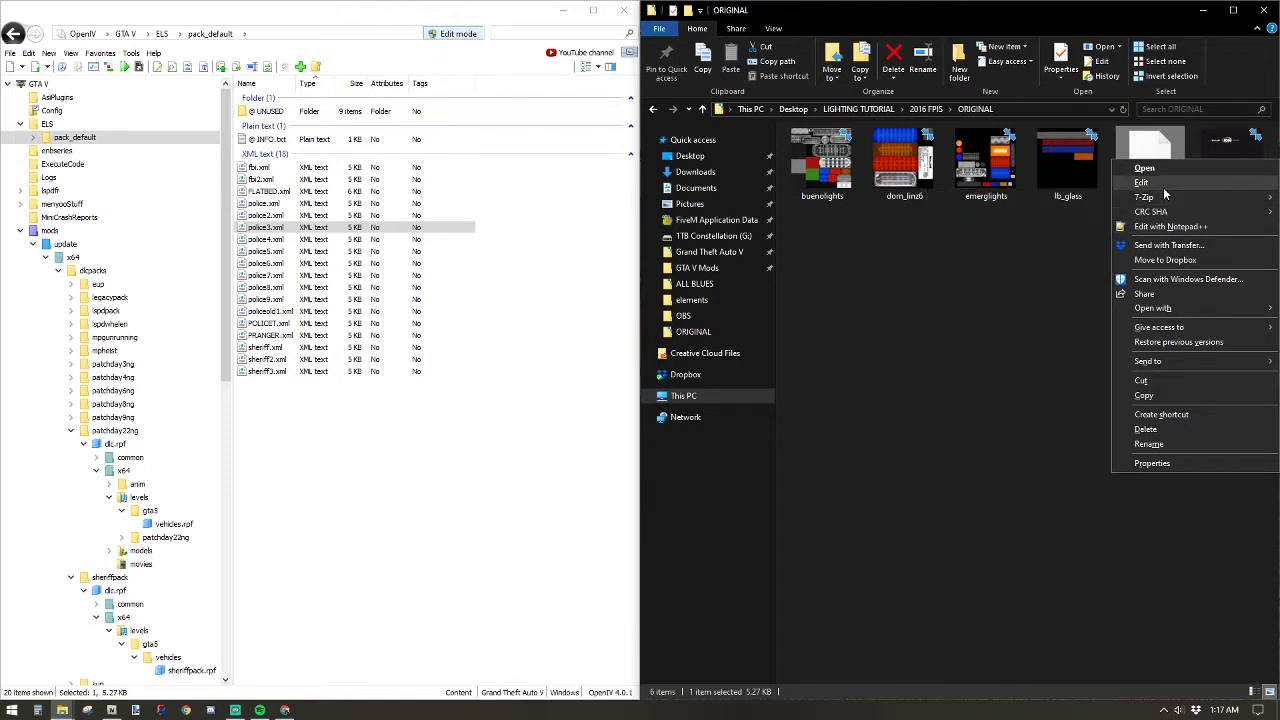
left_click(310, 250)
left_click(282, 229)
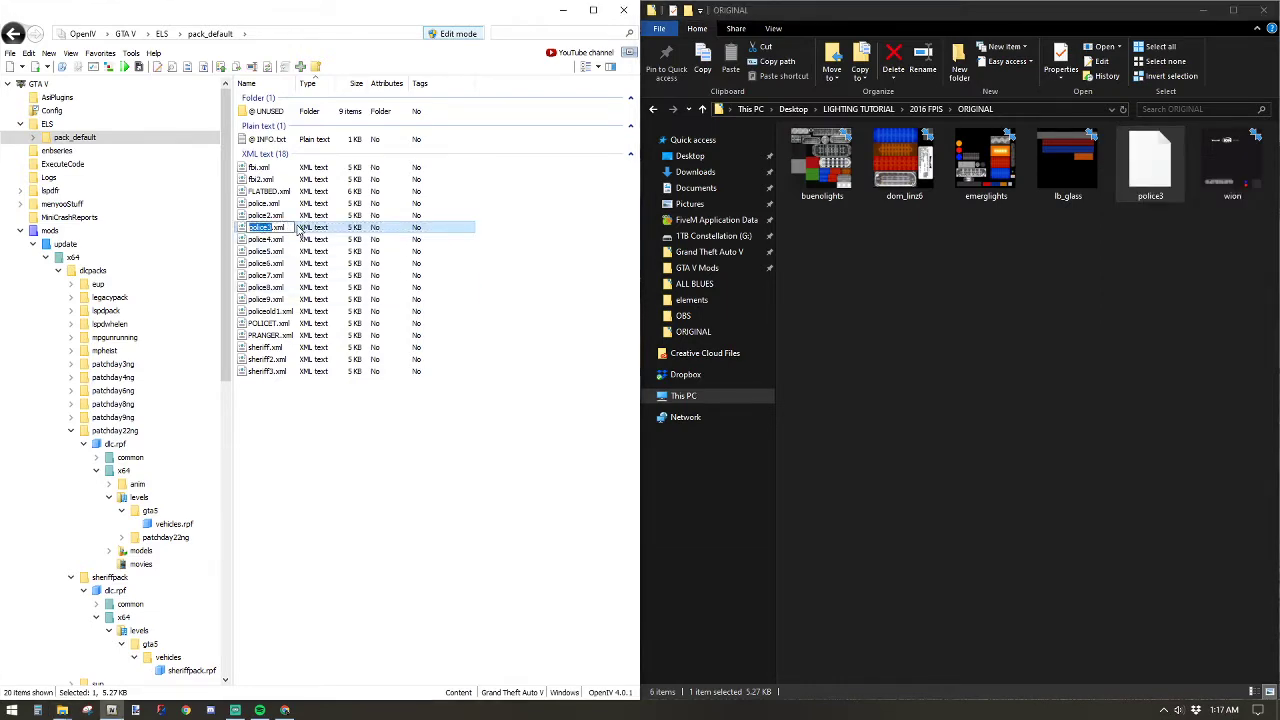
right_click(298, 229)
left_click(343, 253)
key("Return")
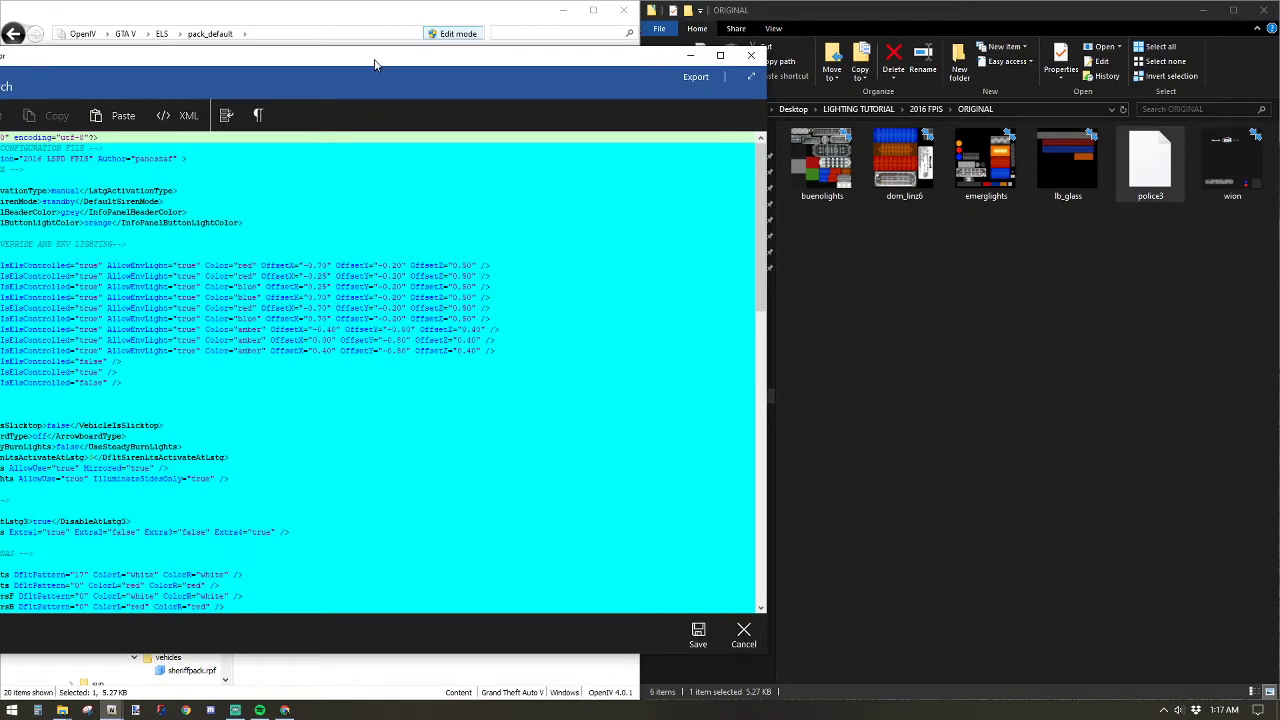
left_click_drag(374, 67, 744, 91)
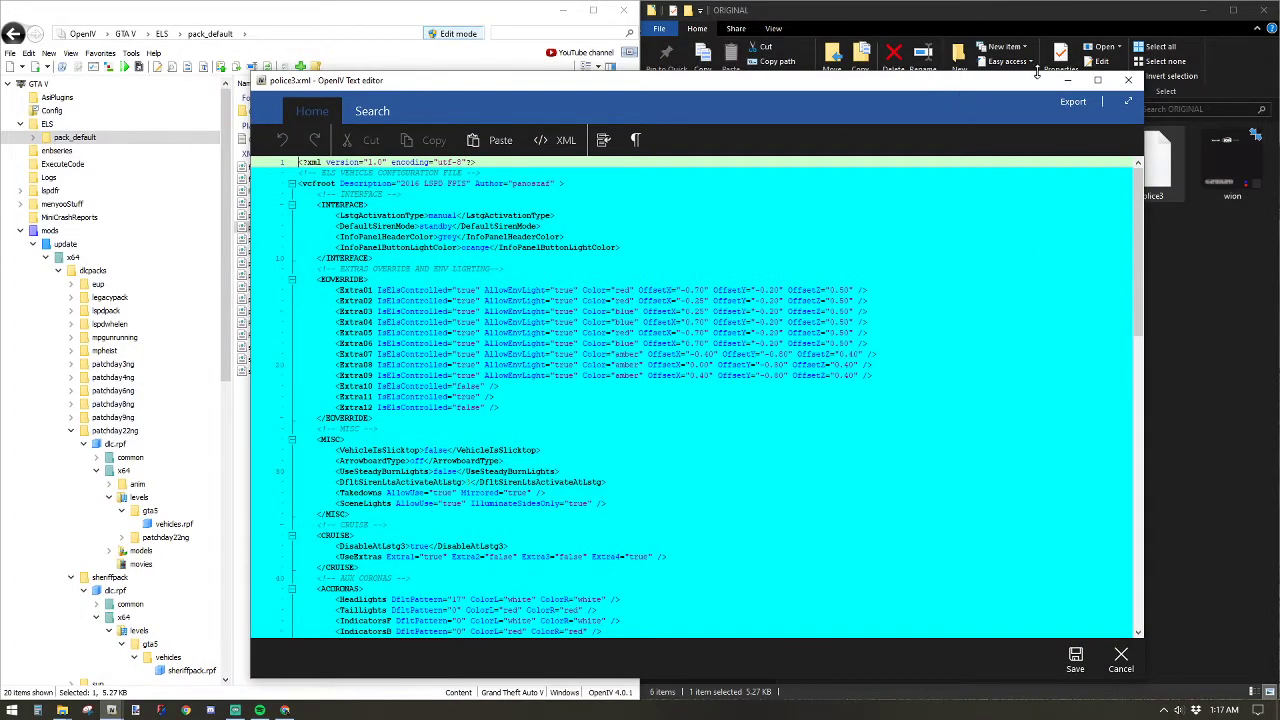
left_click(1128, 80)
Open police3 from the ORIGINAL folder in Notepad++ and change the Color of Extra01, Extra02 and Extra05 to blue.
right_click(1152, 158)
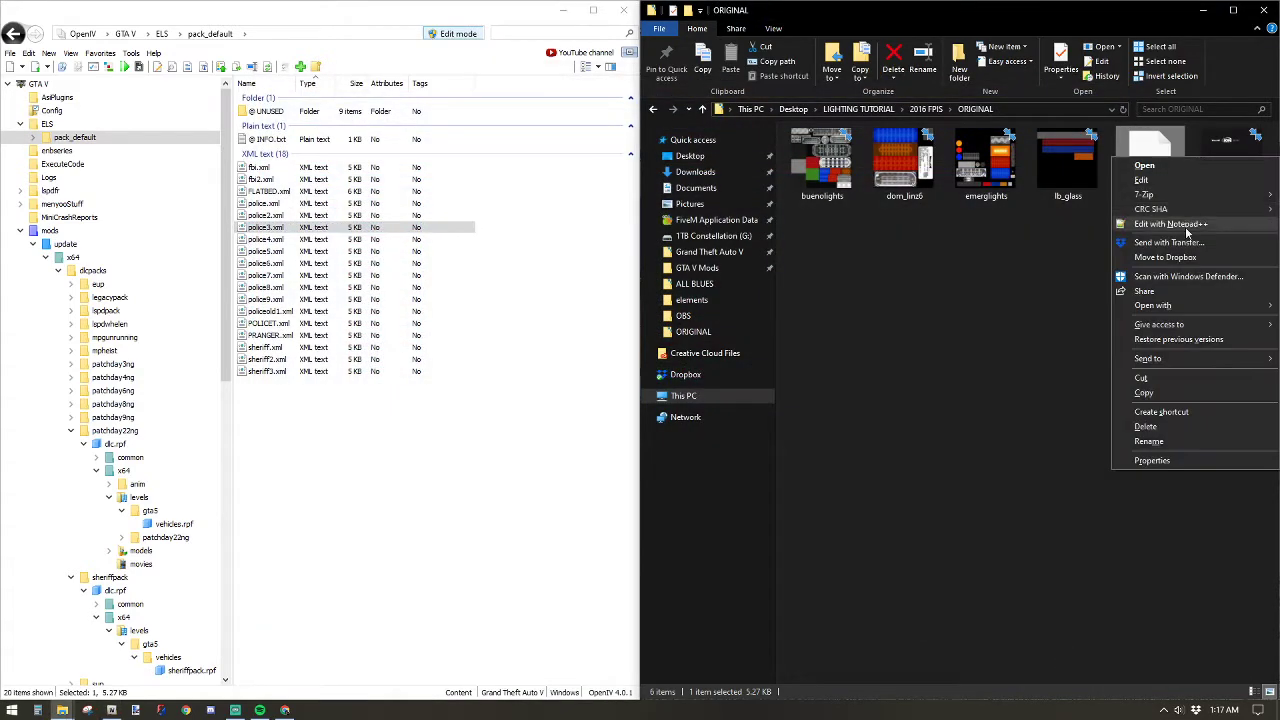
left_click(1180, 226)
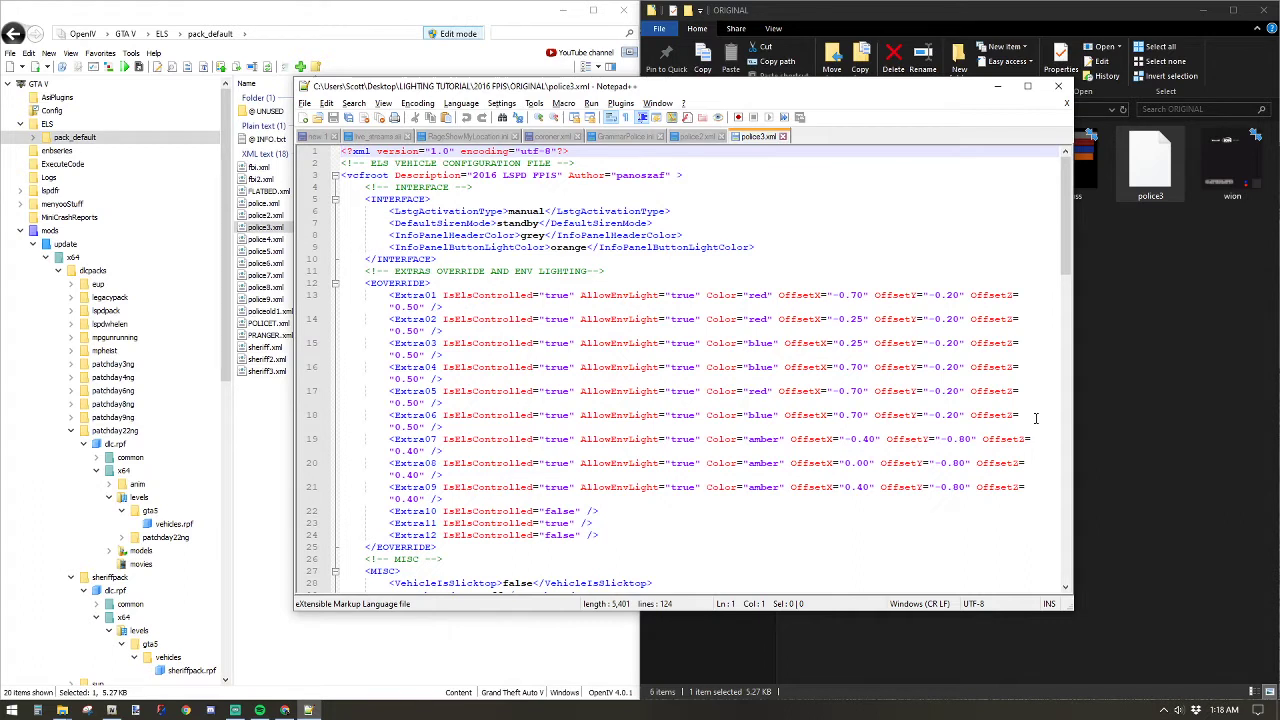
double_click(768, 347)
key("ctrl+c")
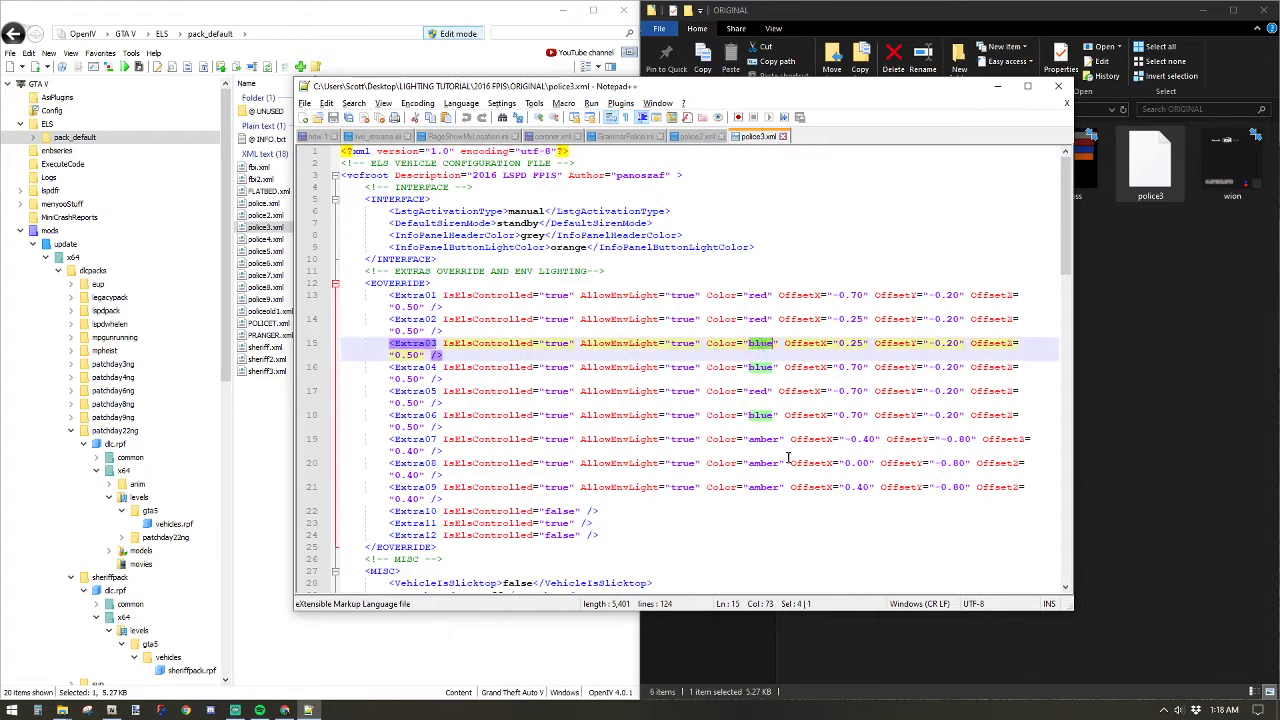
double_click(758, 296)
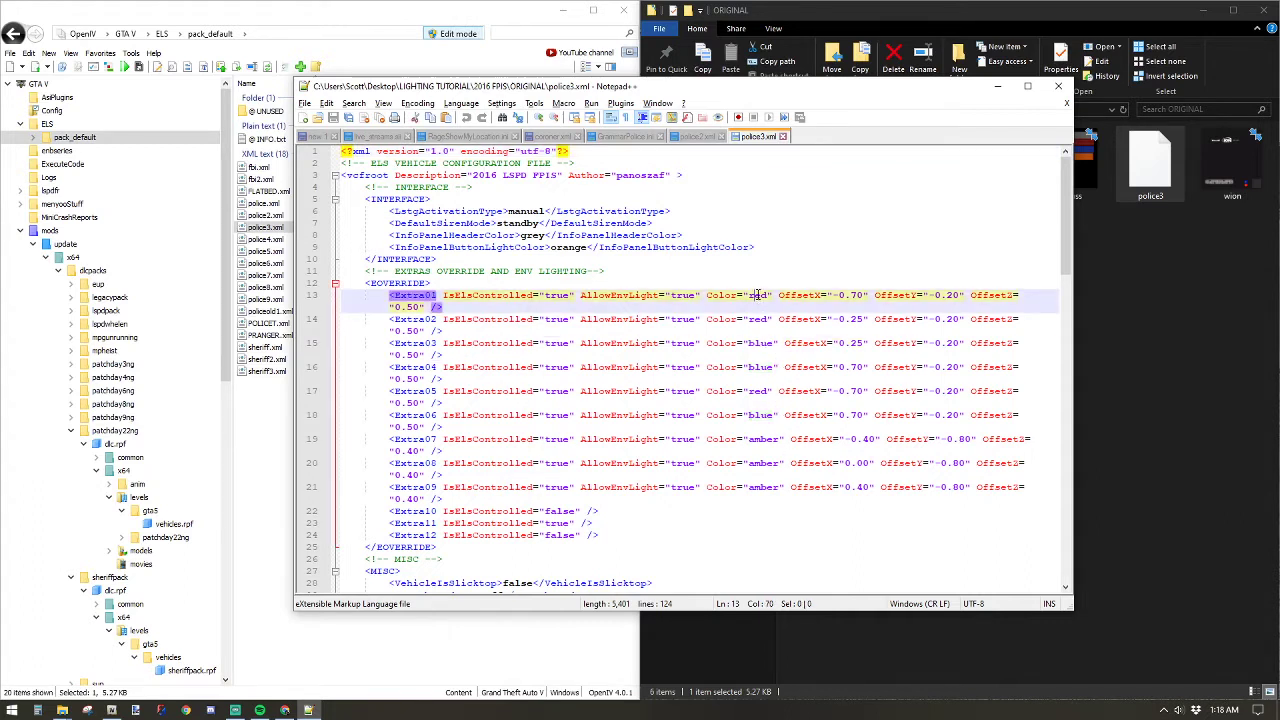
key("ctrl+v")
double_click(758, 319)
key("ctrl+v")
double_click(758, 391)
key("ctrl+v")
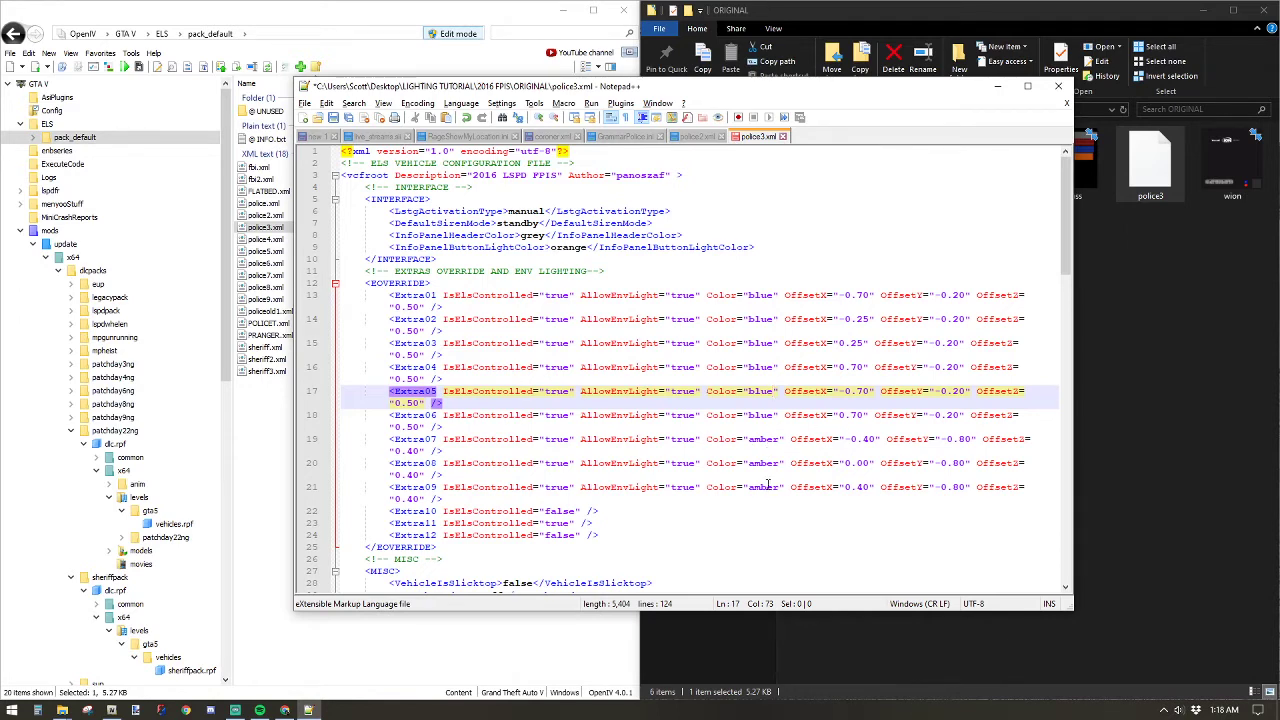
Save the edited configuration as police3 in the ALL BLUES folder and close Notepad++.
left_click(304, 103)
left_click(333, 206)
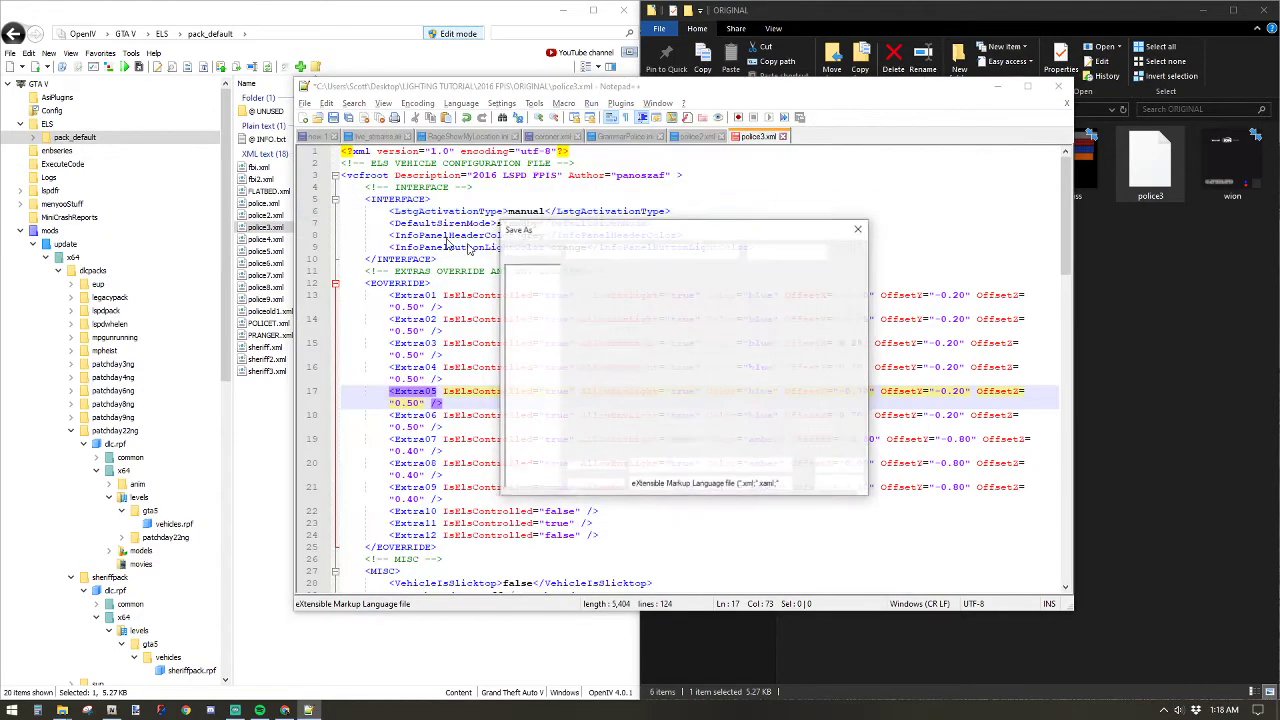
left_click(769, 251)
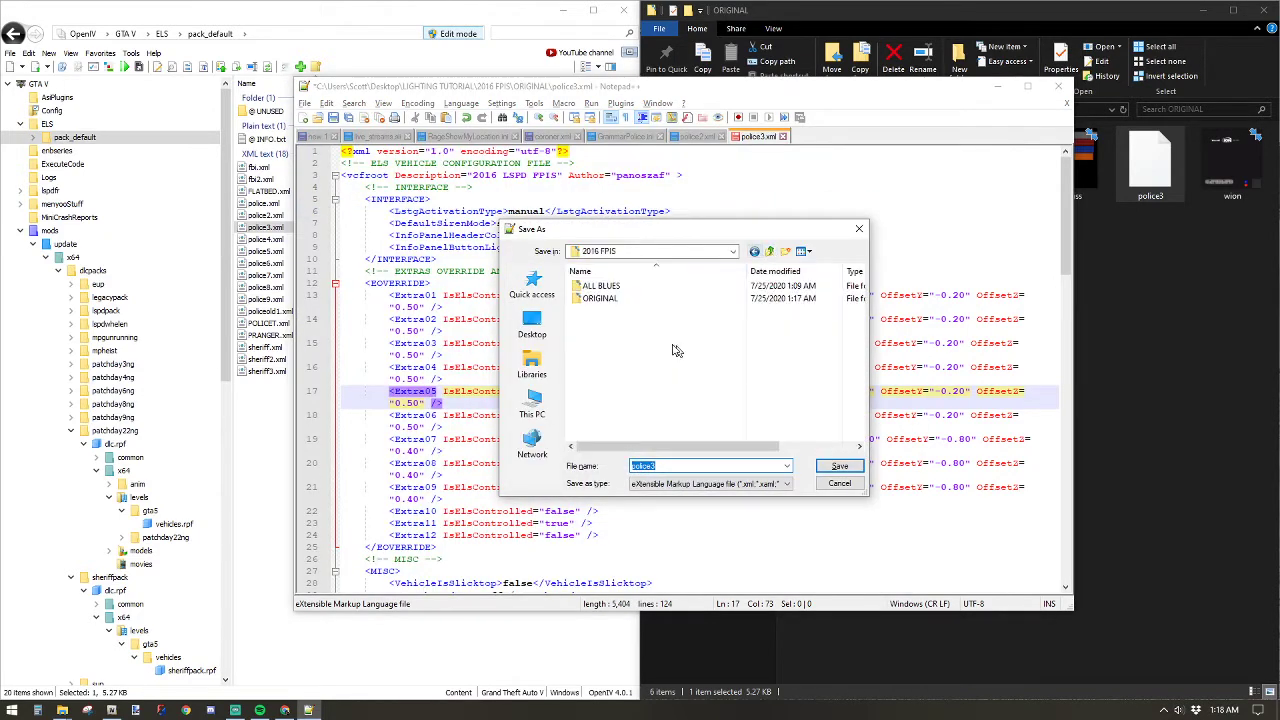
double_click(613, 289)
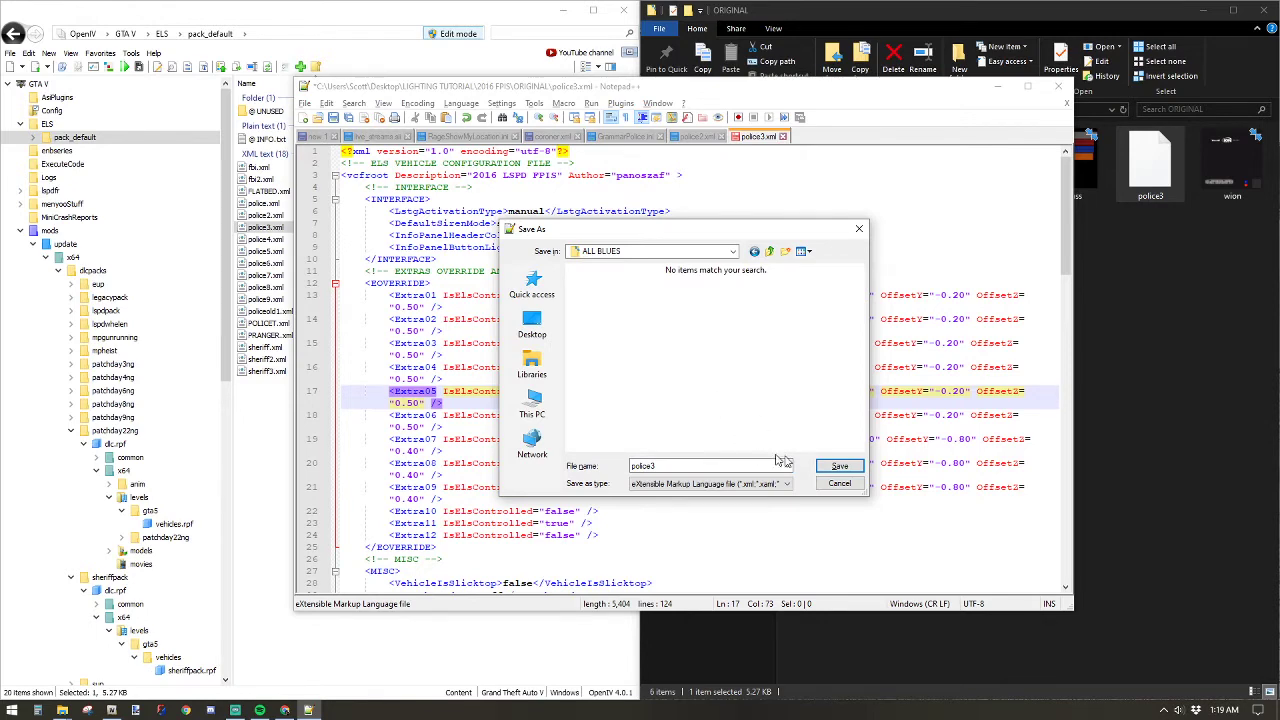
left_click(843, 467)
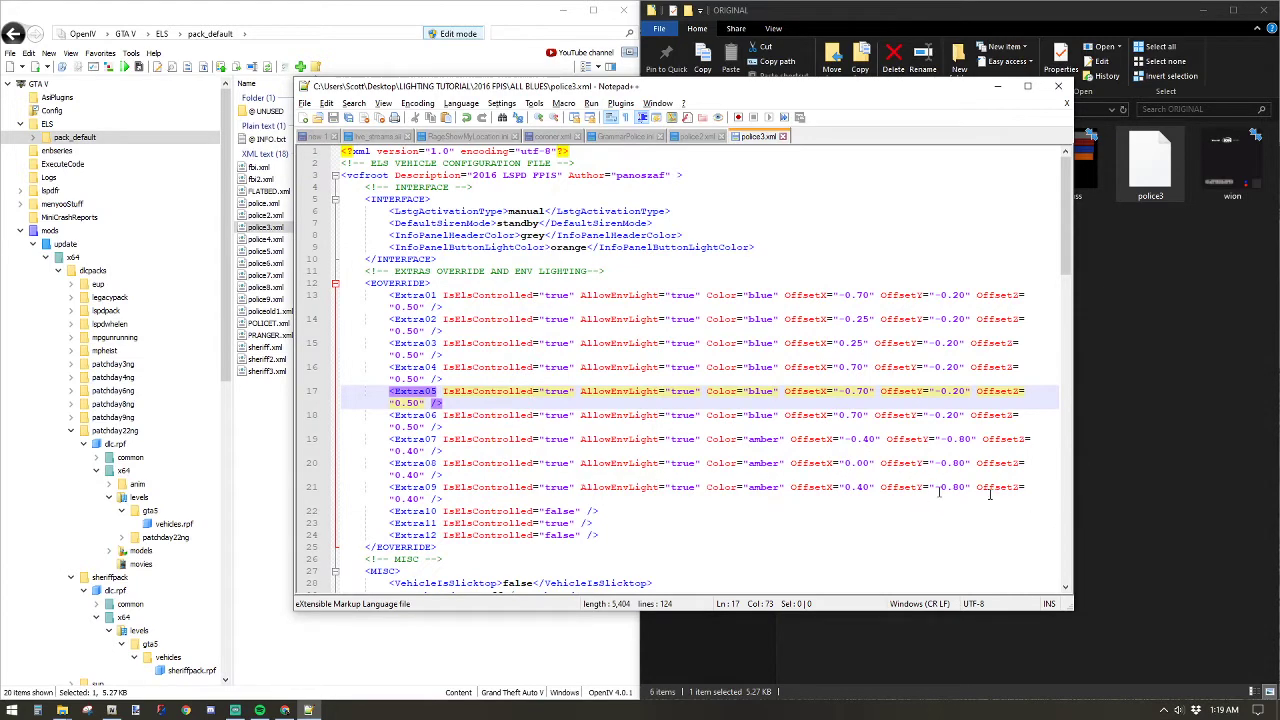
key("alt+F4")
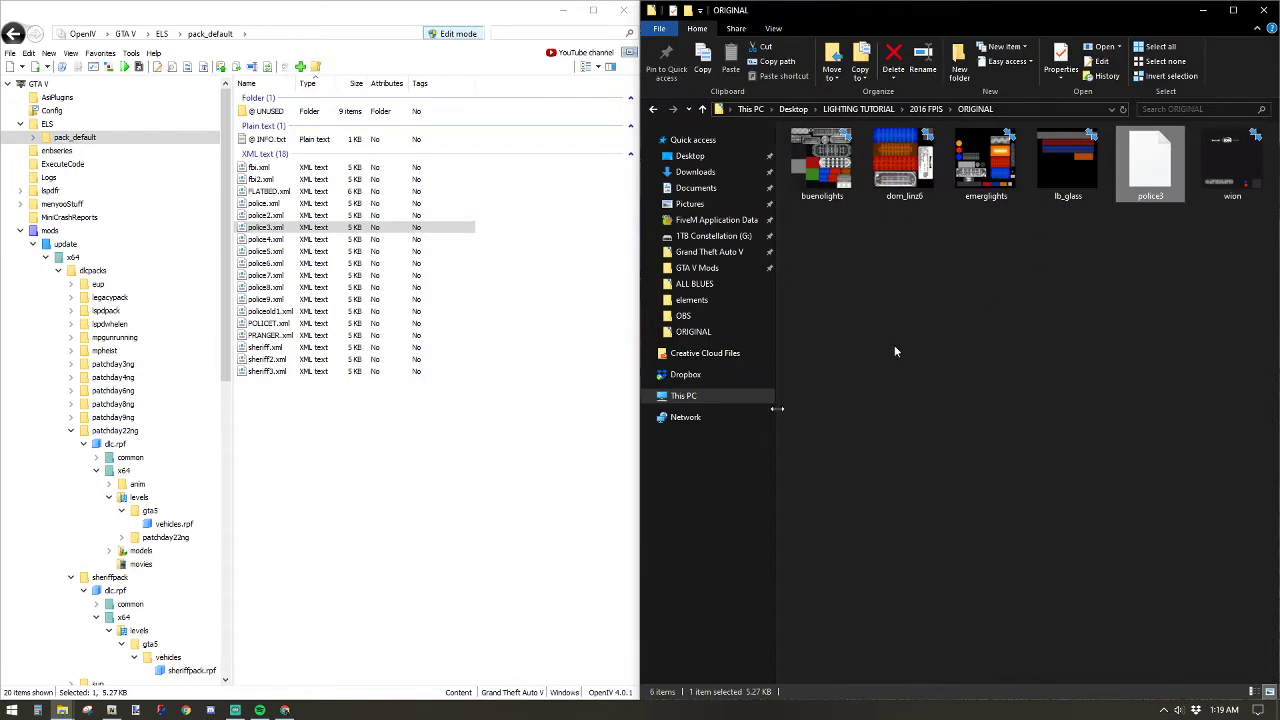
Switch to paint.net and open every texture from the ORIGINAL folder as a separate image, leaving out police3.
left_click(136, 711)
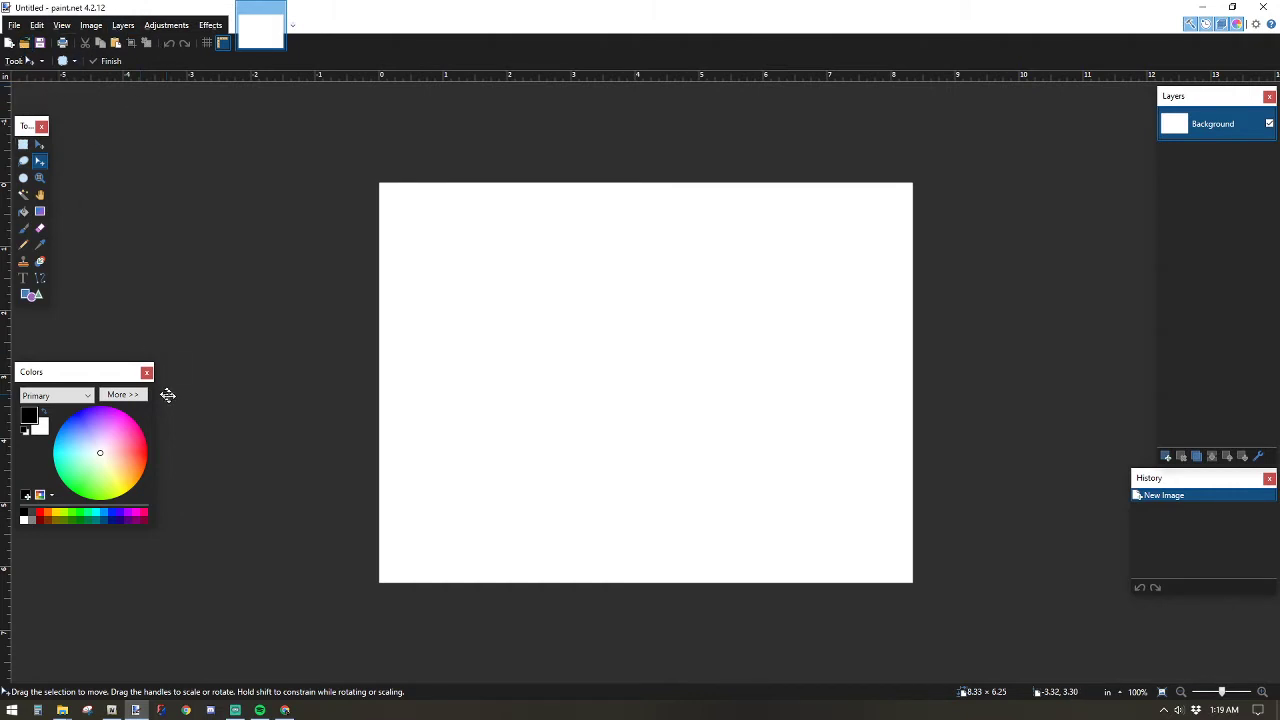
mouse_move(285, 710)
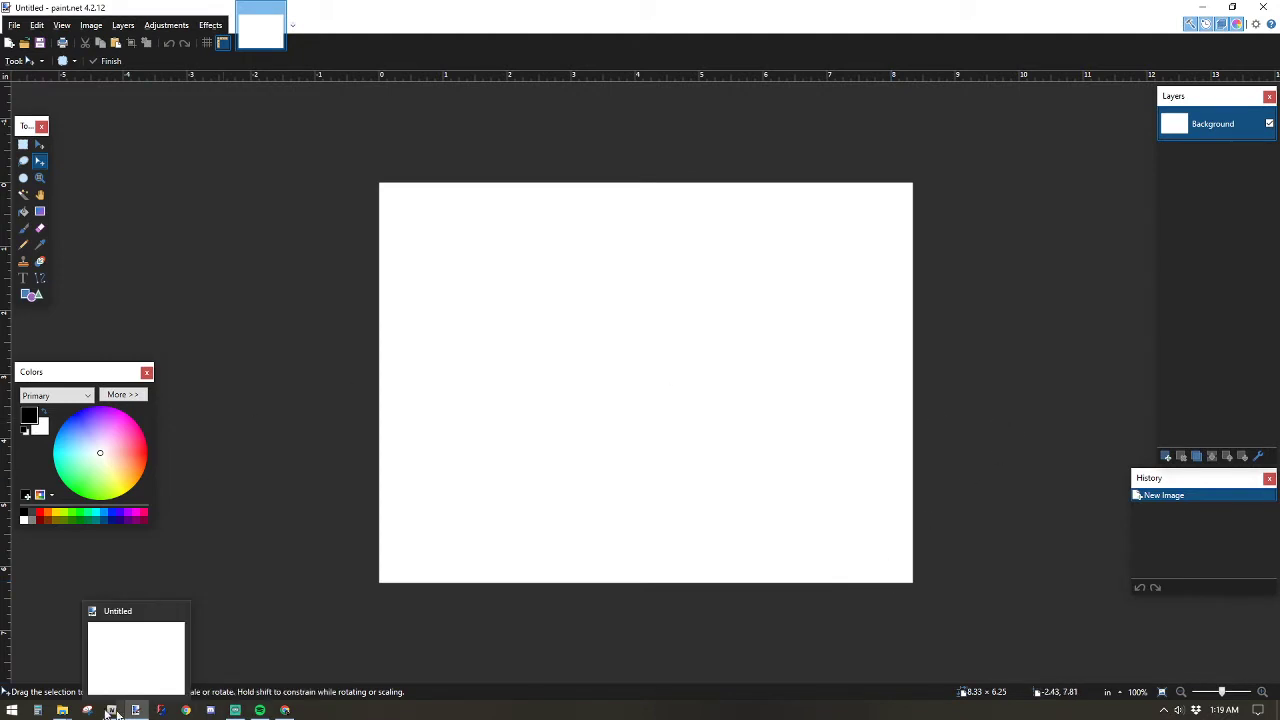
left_click(62, 710)
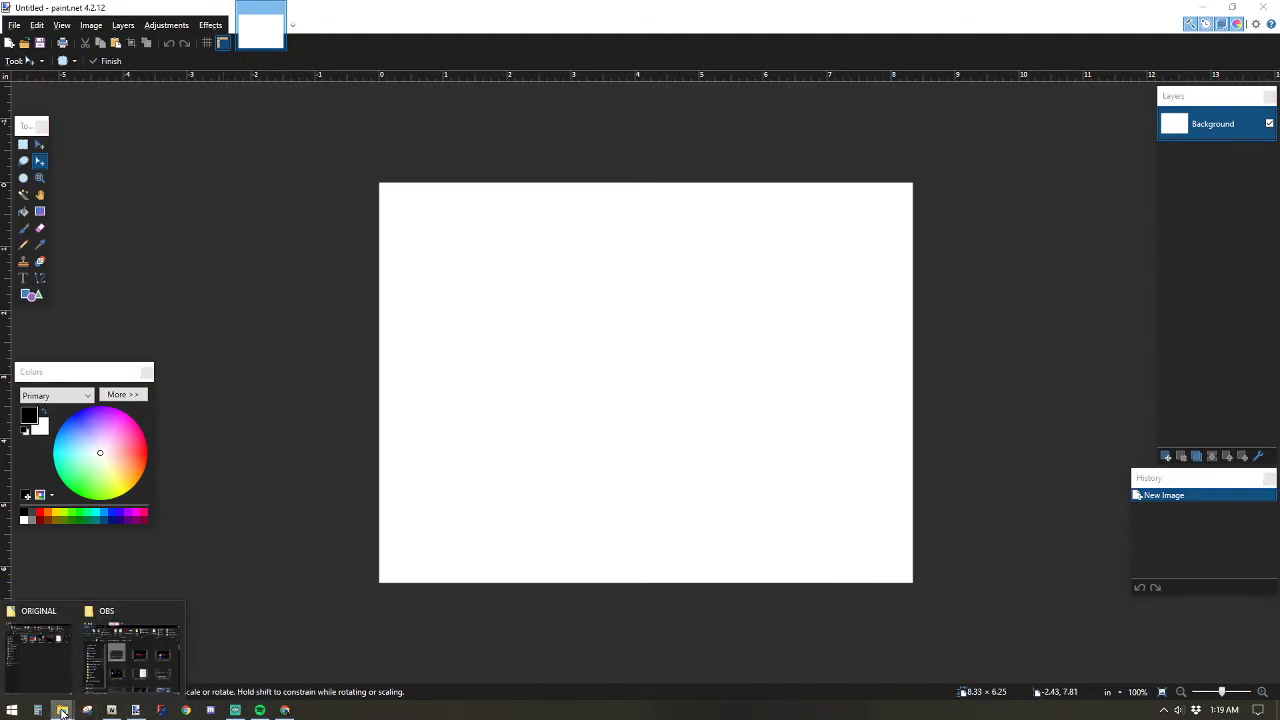
left_click(40, 648)
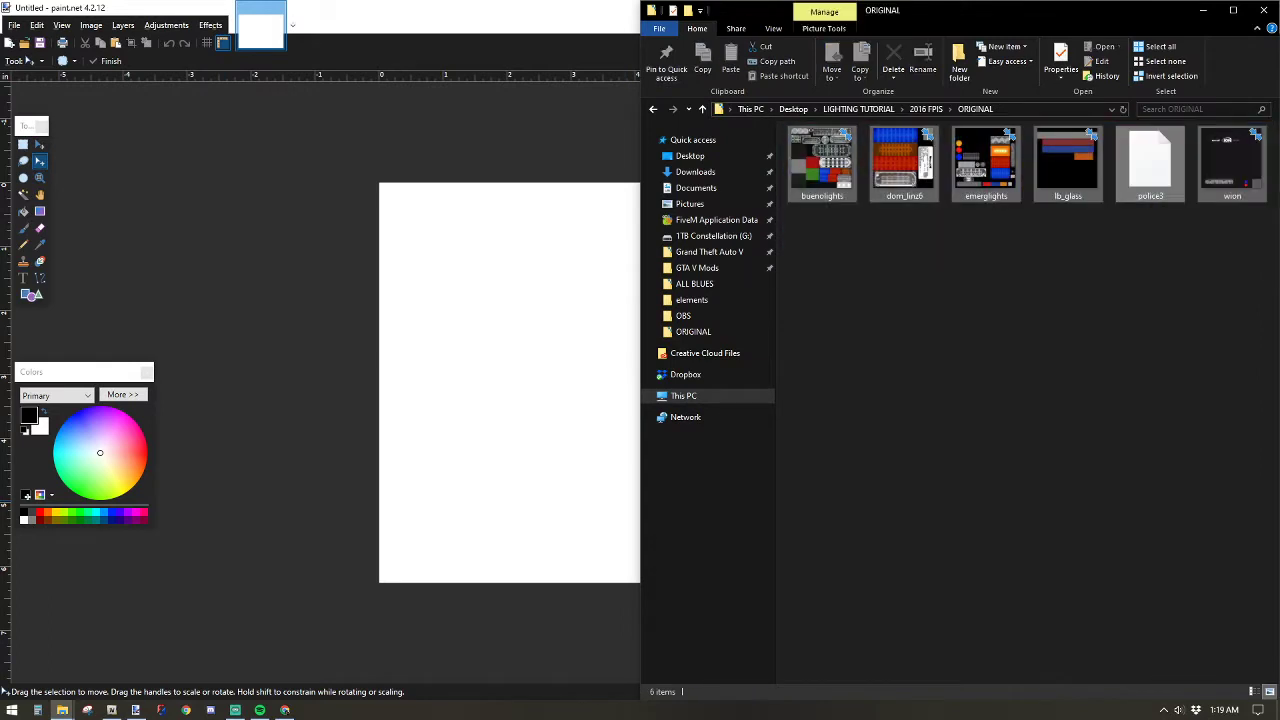
key("ctrl+a")
left_click(1150, 172, "ctrl")
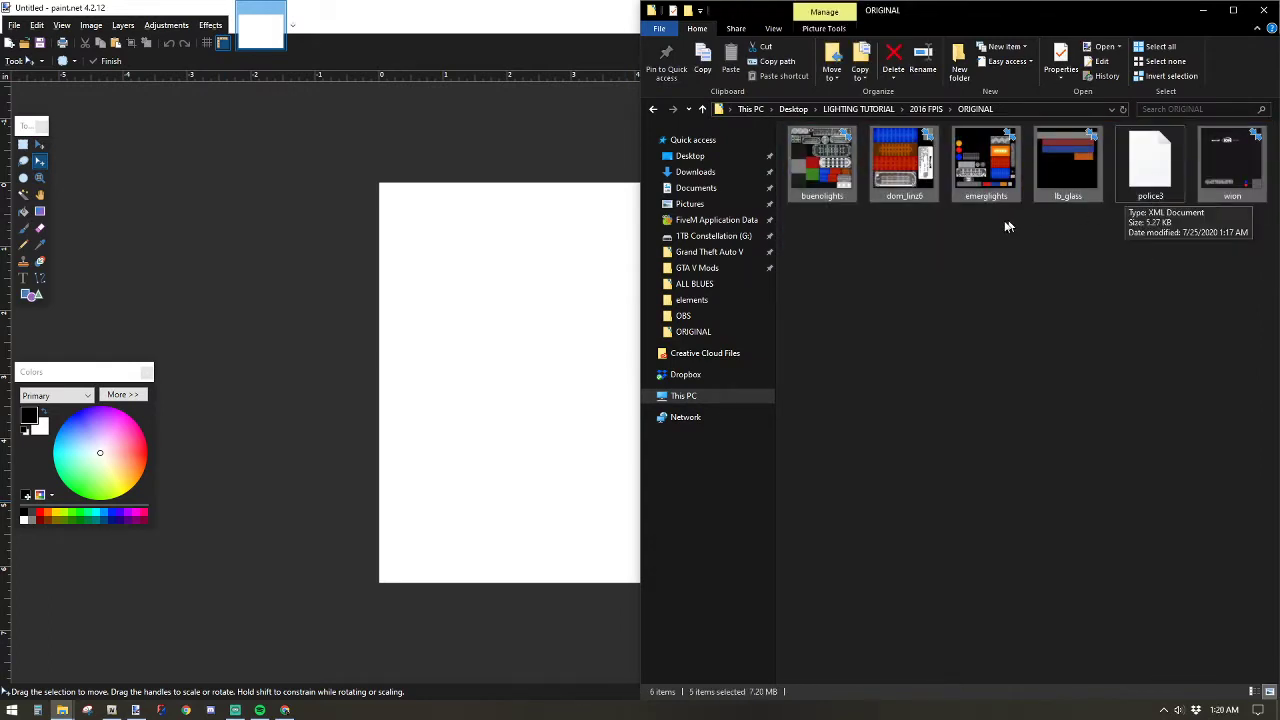
left_click_drag(997, 180, 522, 255)
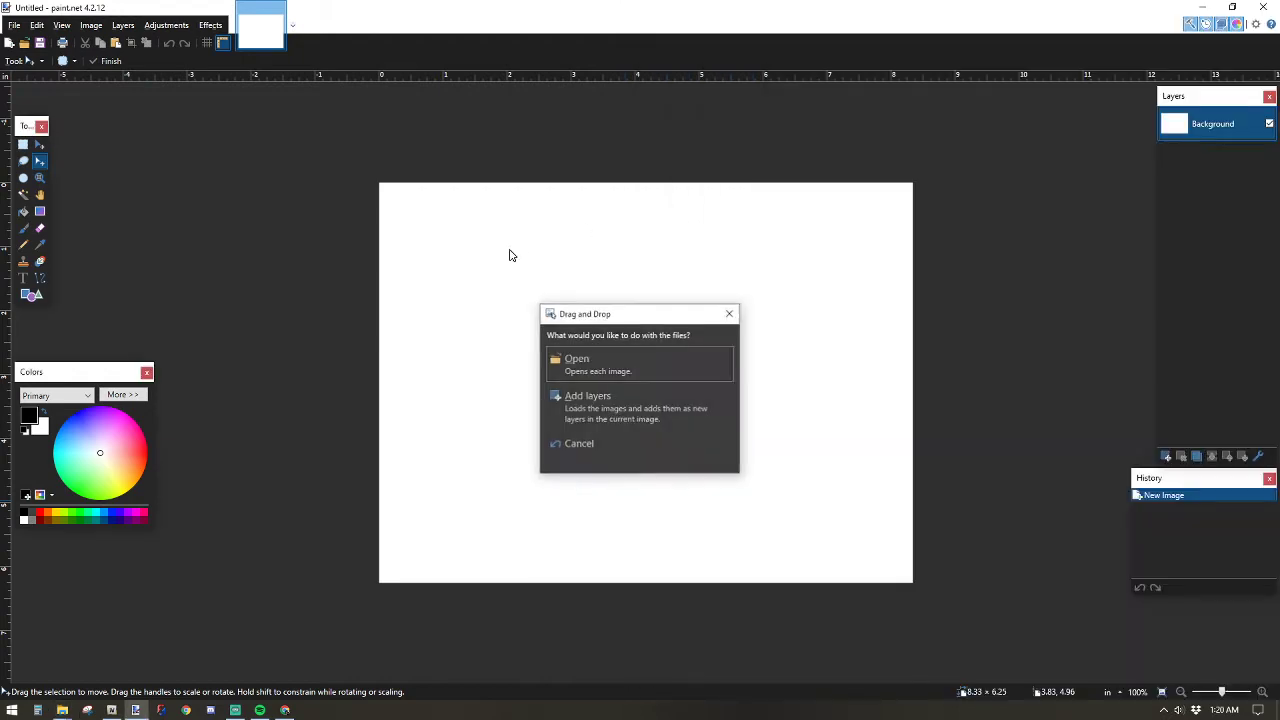
left_click(634, 366)
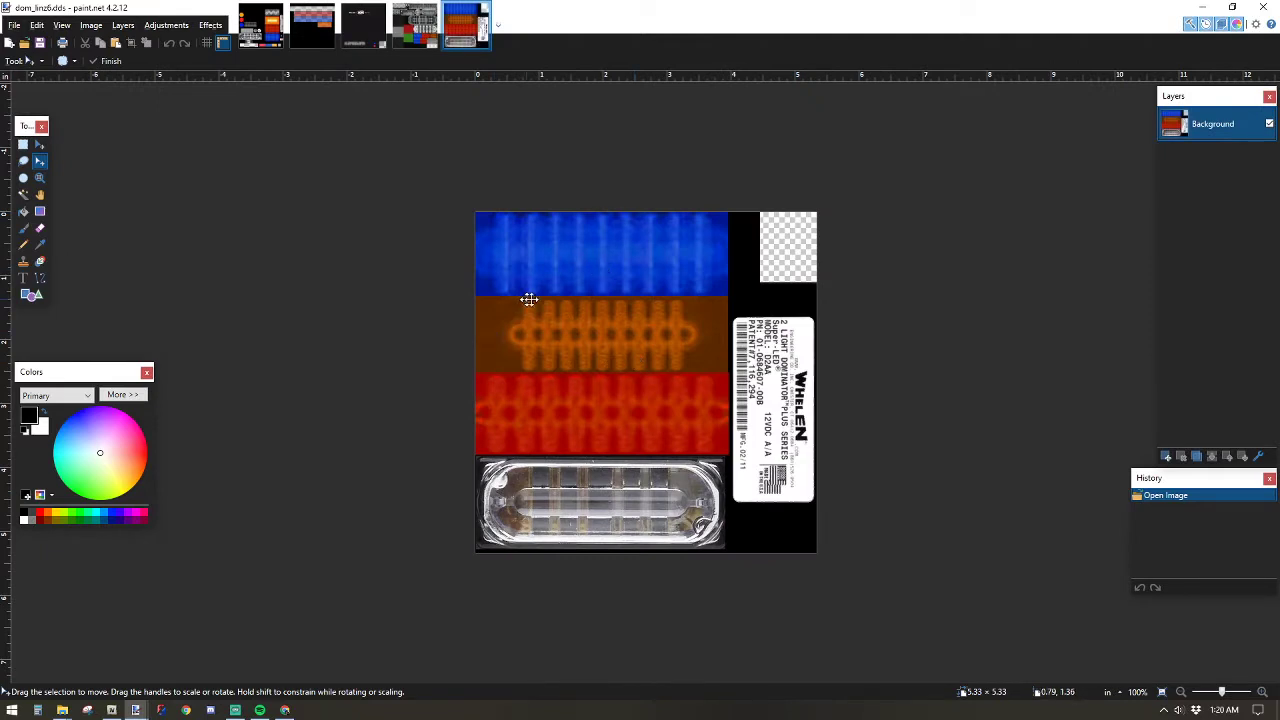
In emerglights, copy the solid blue circle and place the copy over the red circle above it.
left_click(261, 24)
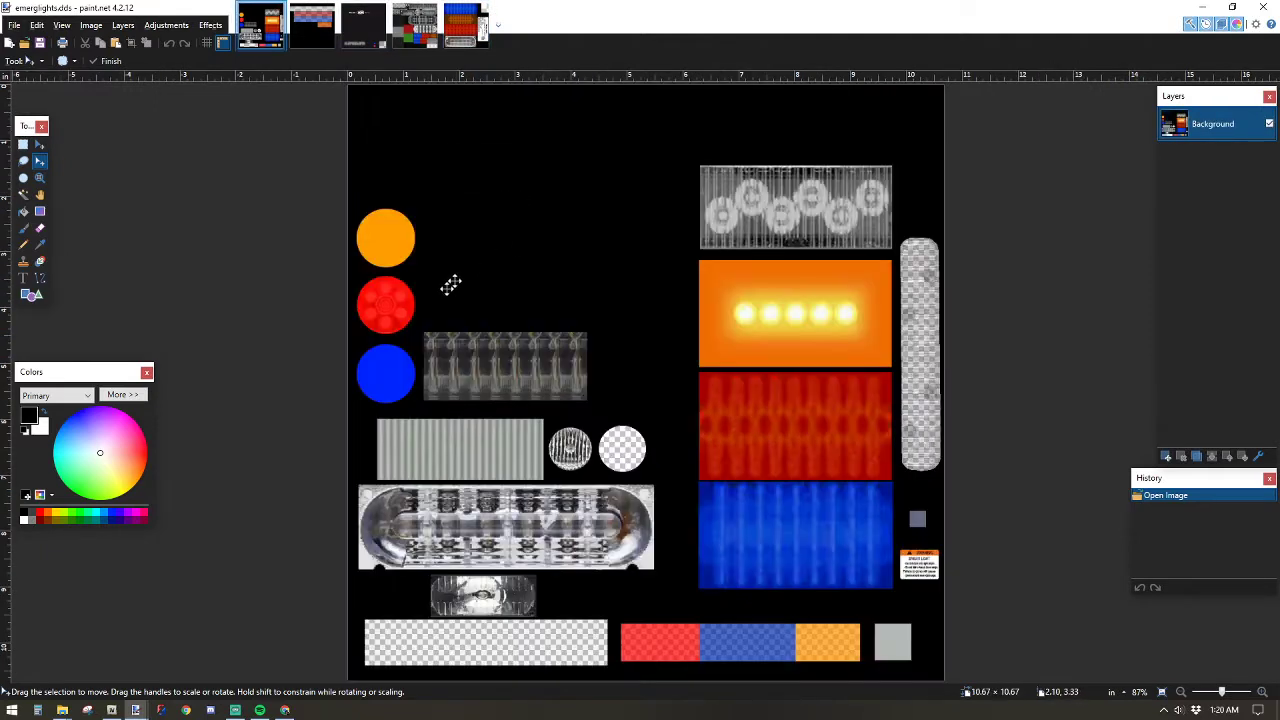
key("s")
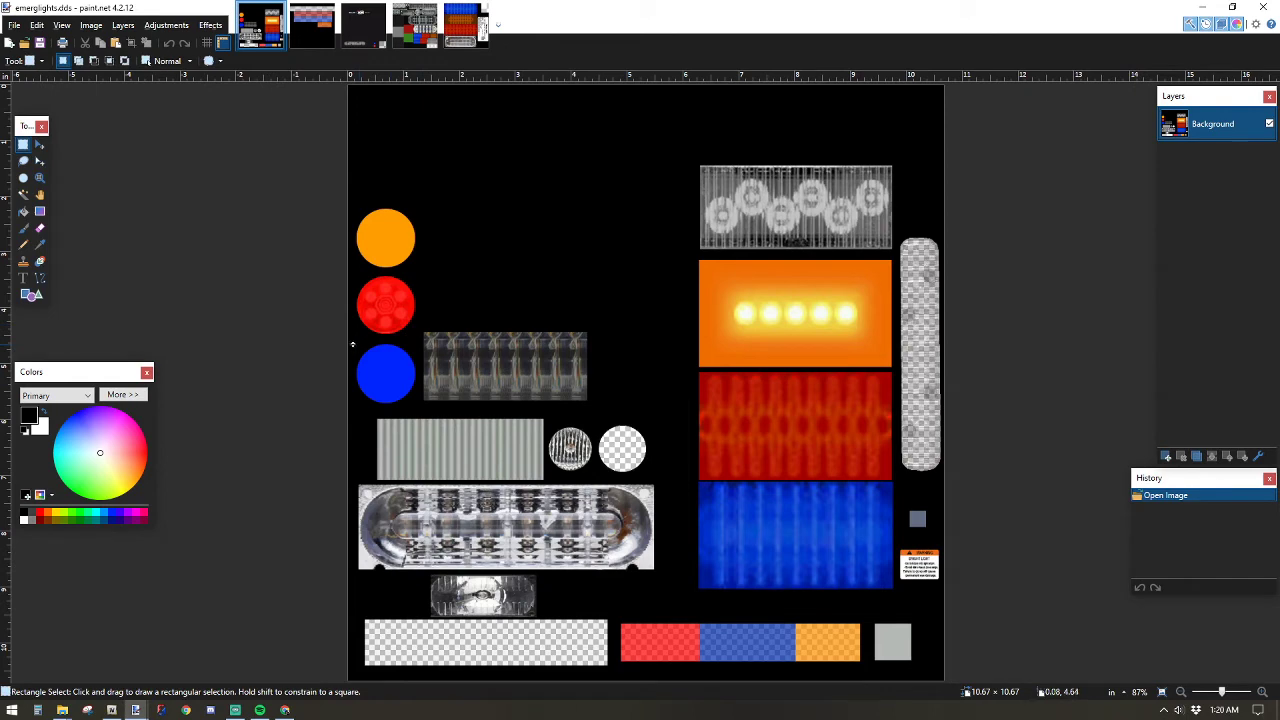
left_click_drag(352, 344, 416, 403)
key("ctrl+plus")
key("ctrl+plus")
key("ctrl+plus")
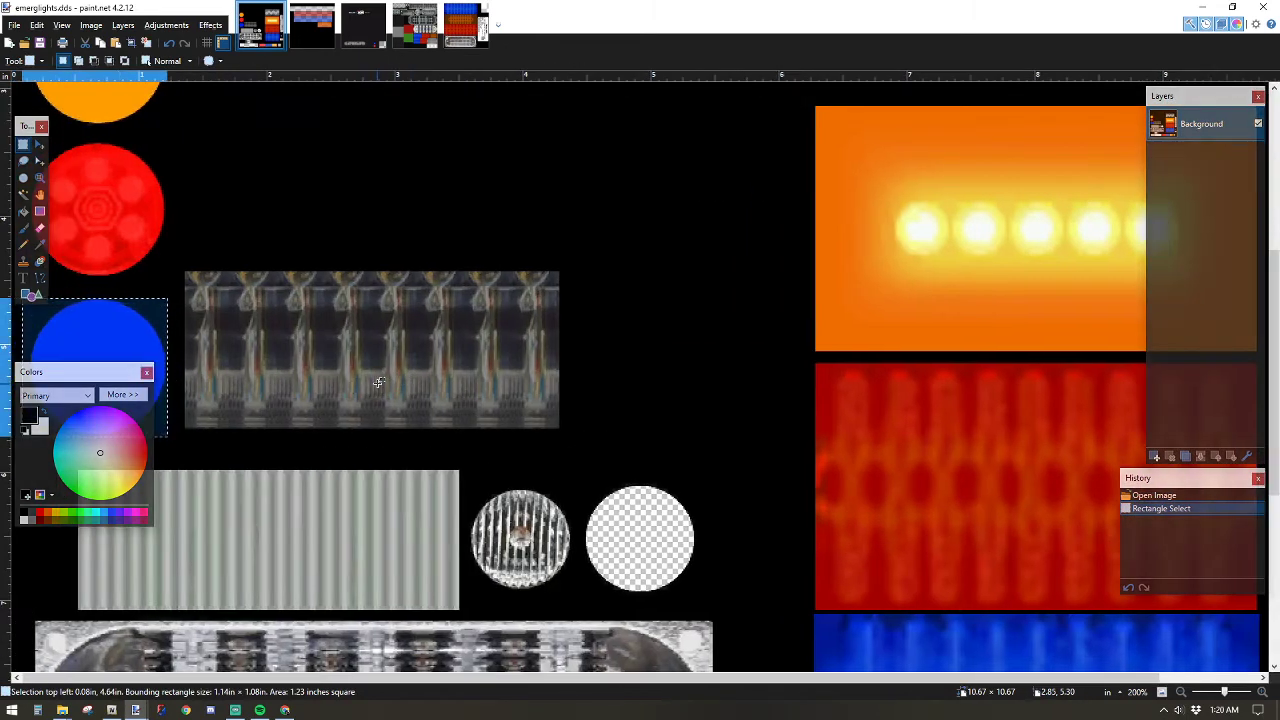
key("ctrl+v")
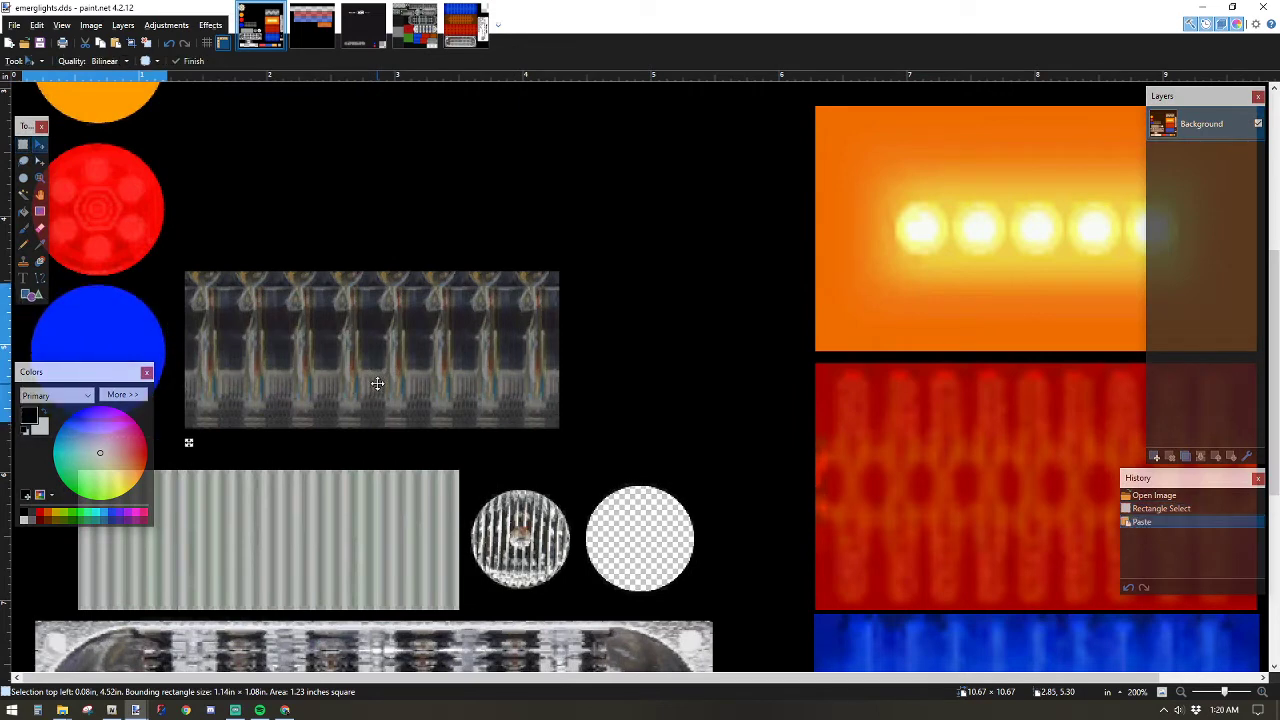
key("Up")
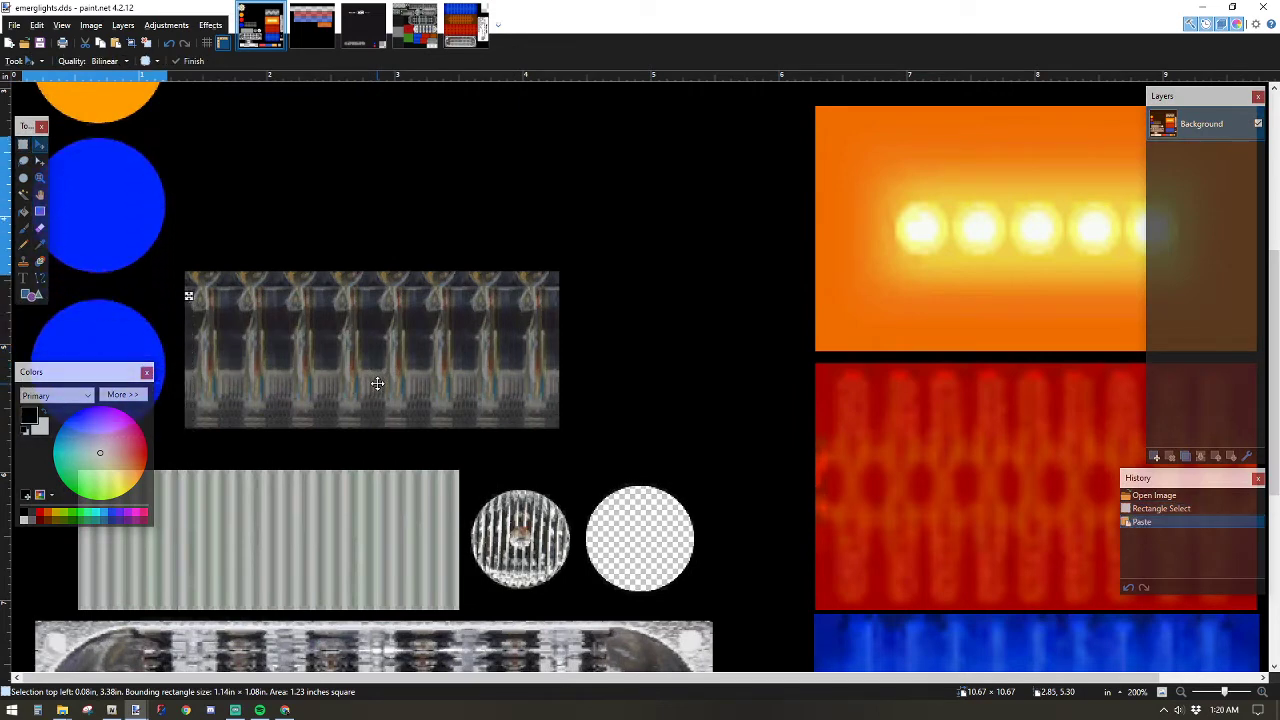
key("Down")
key("ctrl+d")
Copy the blue ribbed light panel, align the copy exactly over the red panel above it, and deselect.
scroll(294, 349, "down", 2)
scroll(762, 543, "up", 1)
scroll(762, 543, "up", 3)
key("s")
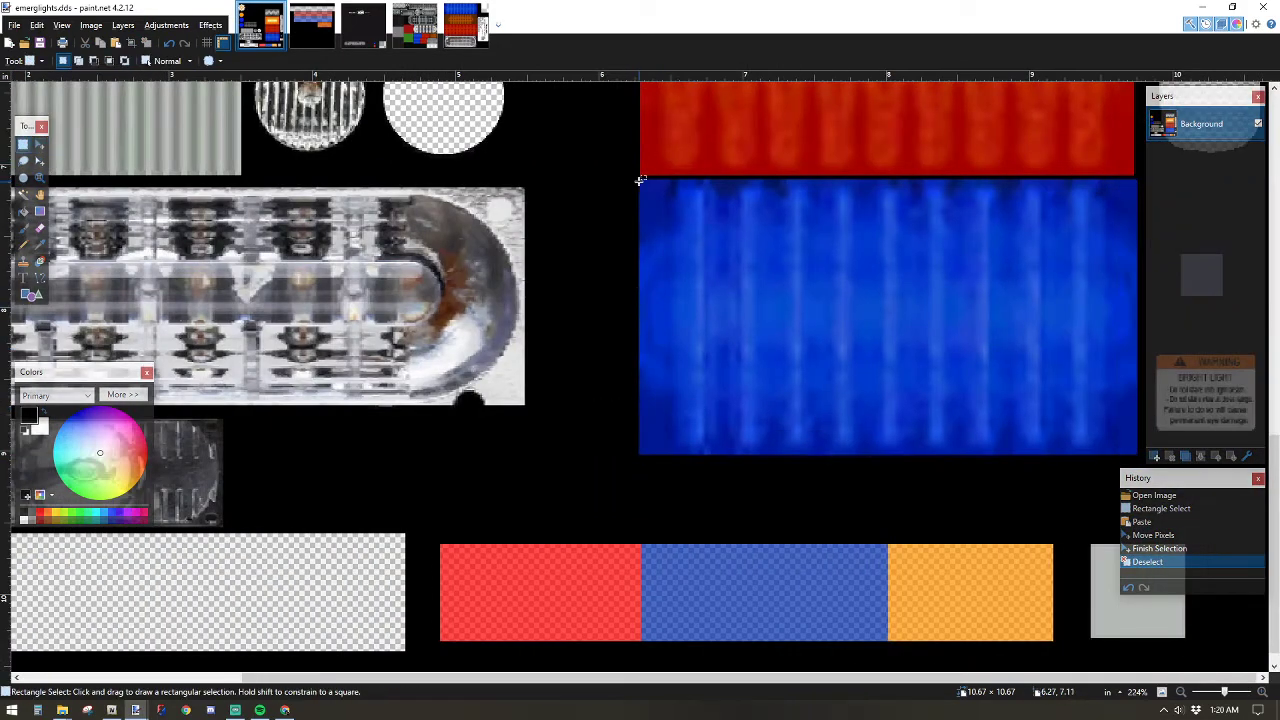
left_click_drag(639, 181, 1139, 456)
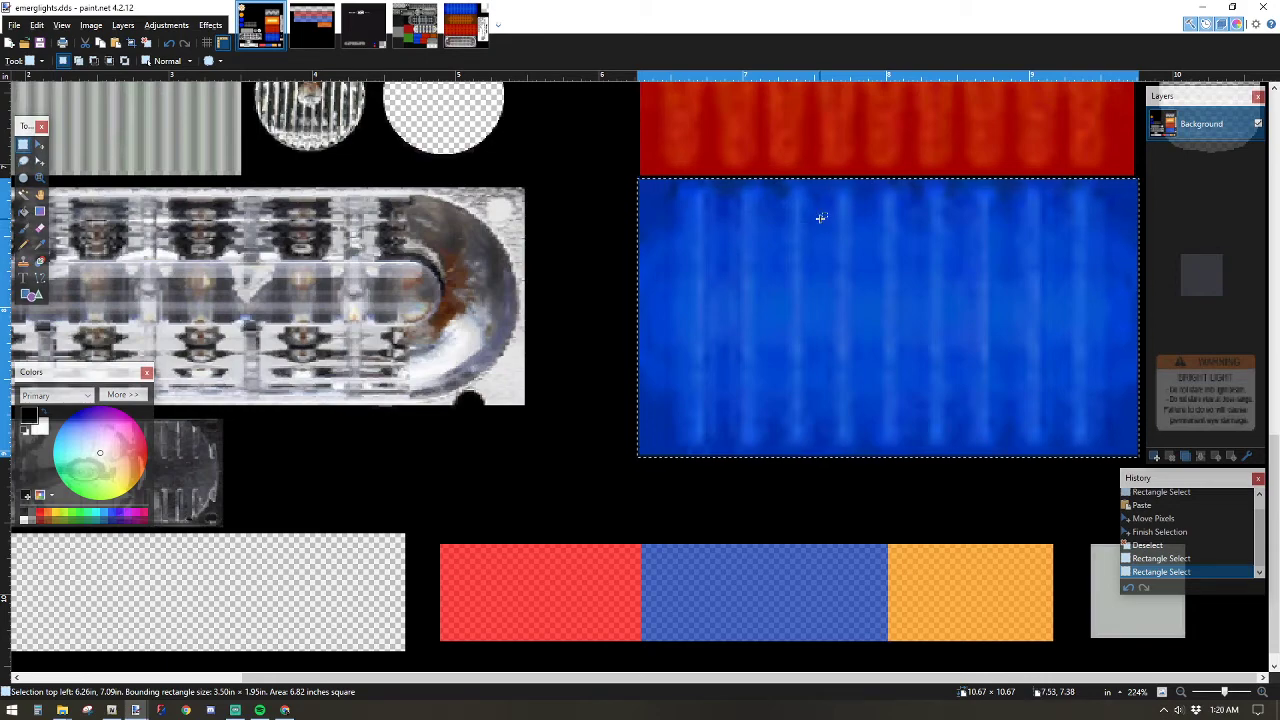
key("ctrl+v")
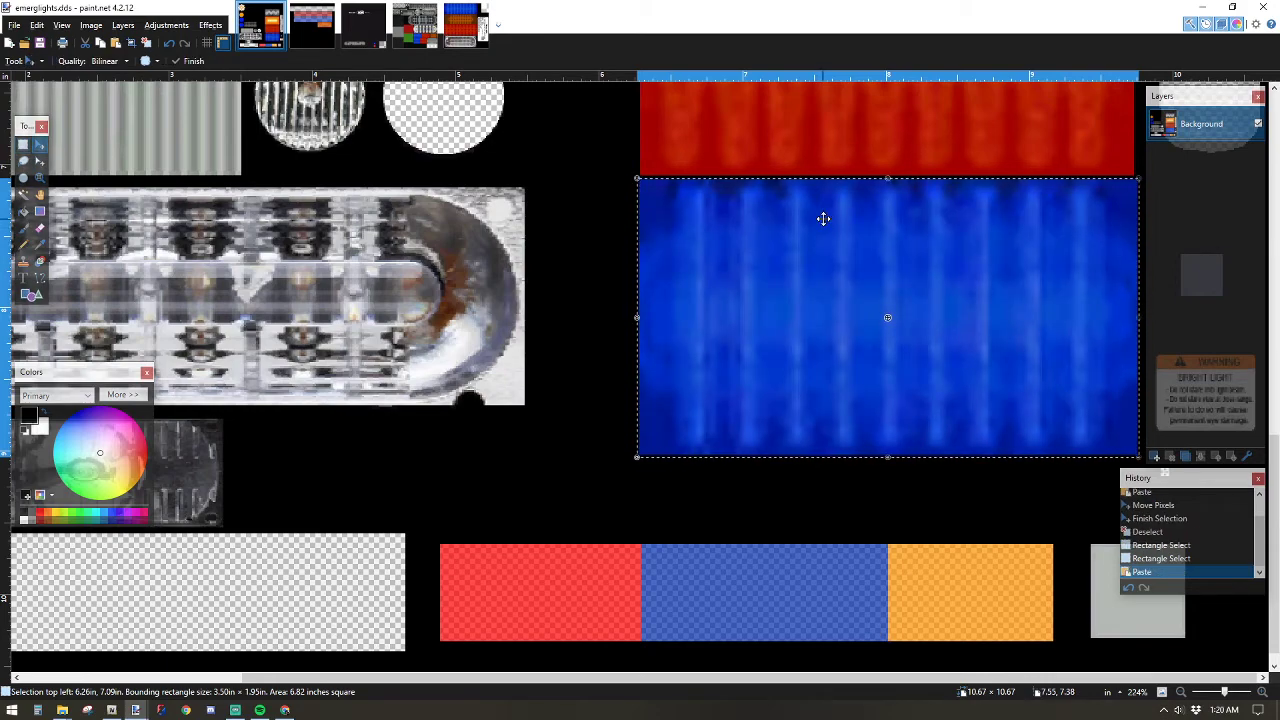
scroll(823, 218, "up", 3)
key("Up")
key("Up")
key("Up")
key("Up")
key("Up")
key("Up")
key("Up")
key("Up")
key("Up")
key("Up")
key("Up")
key("Up")
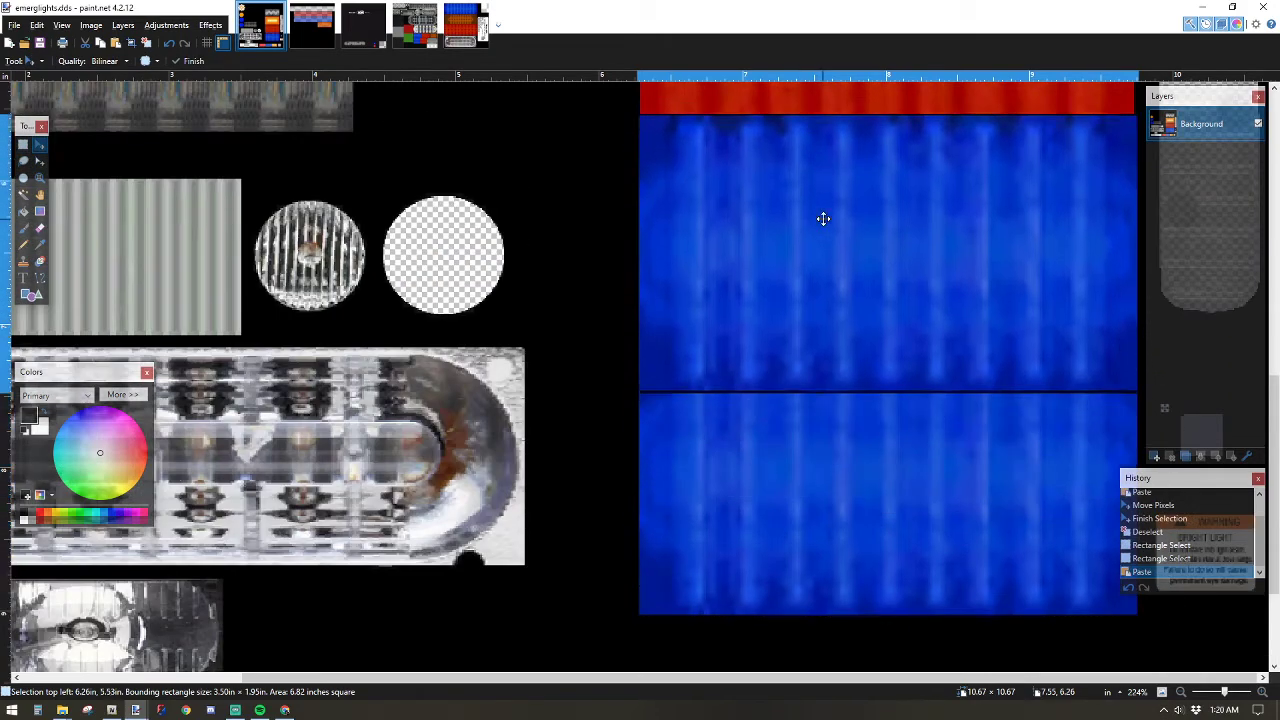
key("Up")
key("Up")
key("Up")
key("Up")
key("Up")
key("Up")
key("Up")
key("Up")
key("Up")
key("Up")
key("Up")
key("Up")
key("Up")
key("Up")
key("Up")
key("Up")
key("Up")
key("Up")
key("Up")
key("Down")
key("Down")
key("Down")
key("Down")
key("Down")
key("Down")
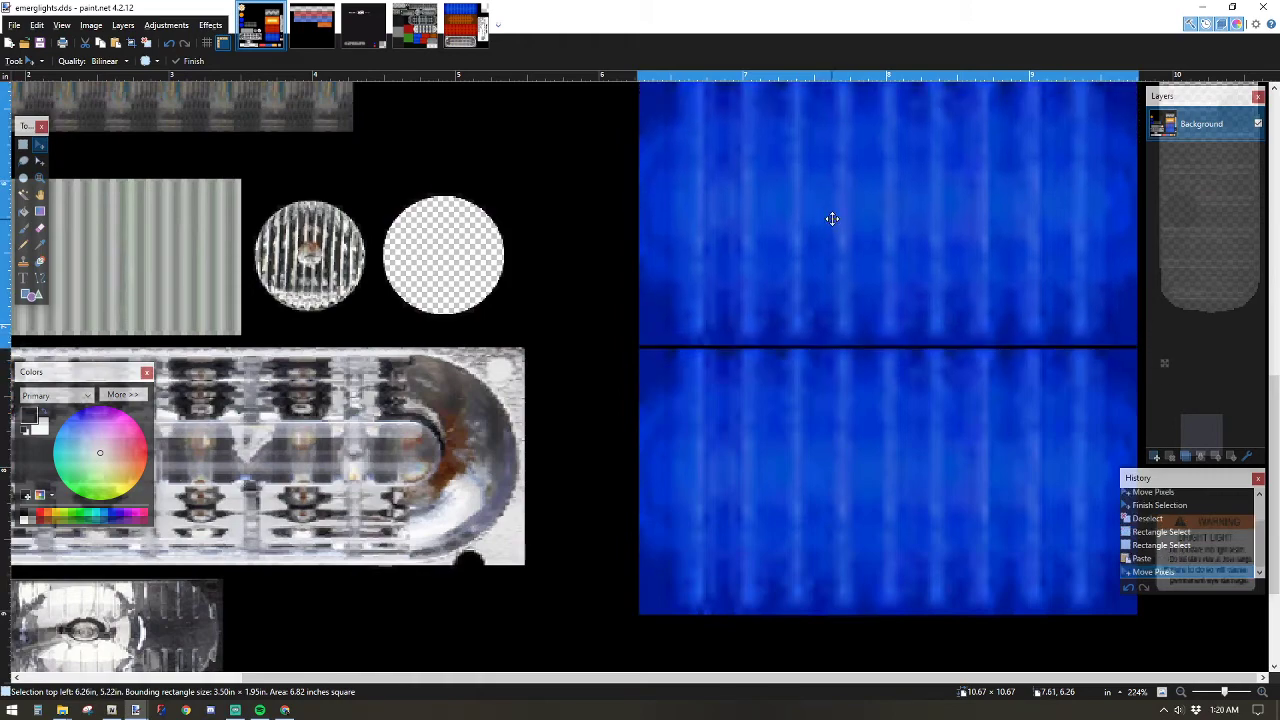
scroll(846, 246, "up", 4)
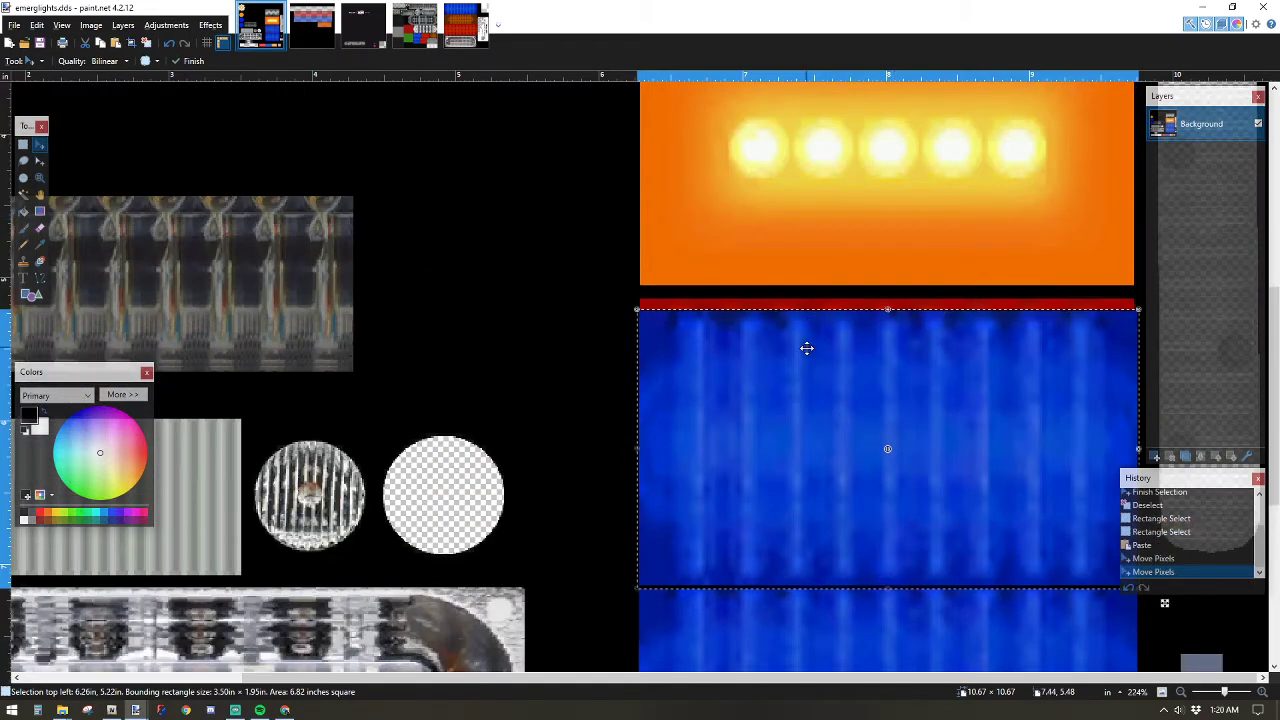
key("Up")
key("Up")
key("Up")
key("Up")
key("Up")
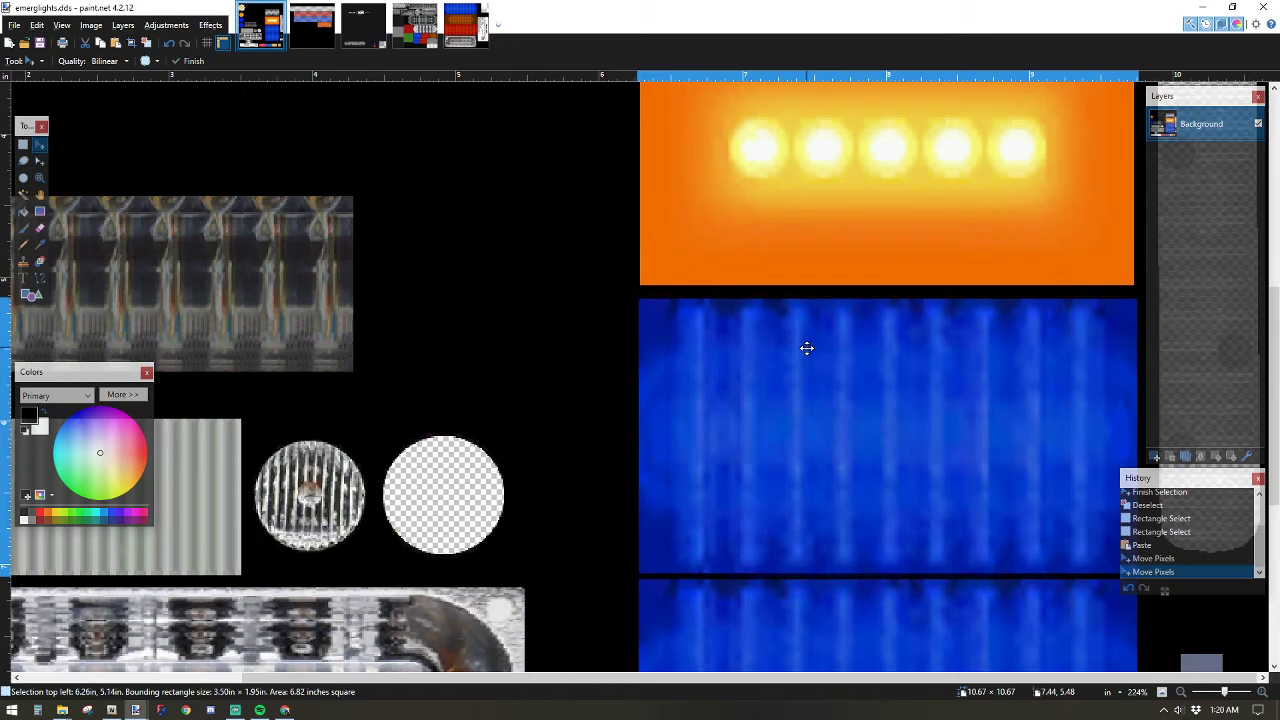
key("Up")
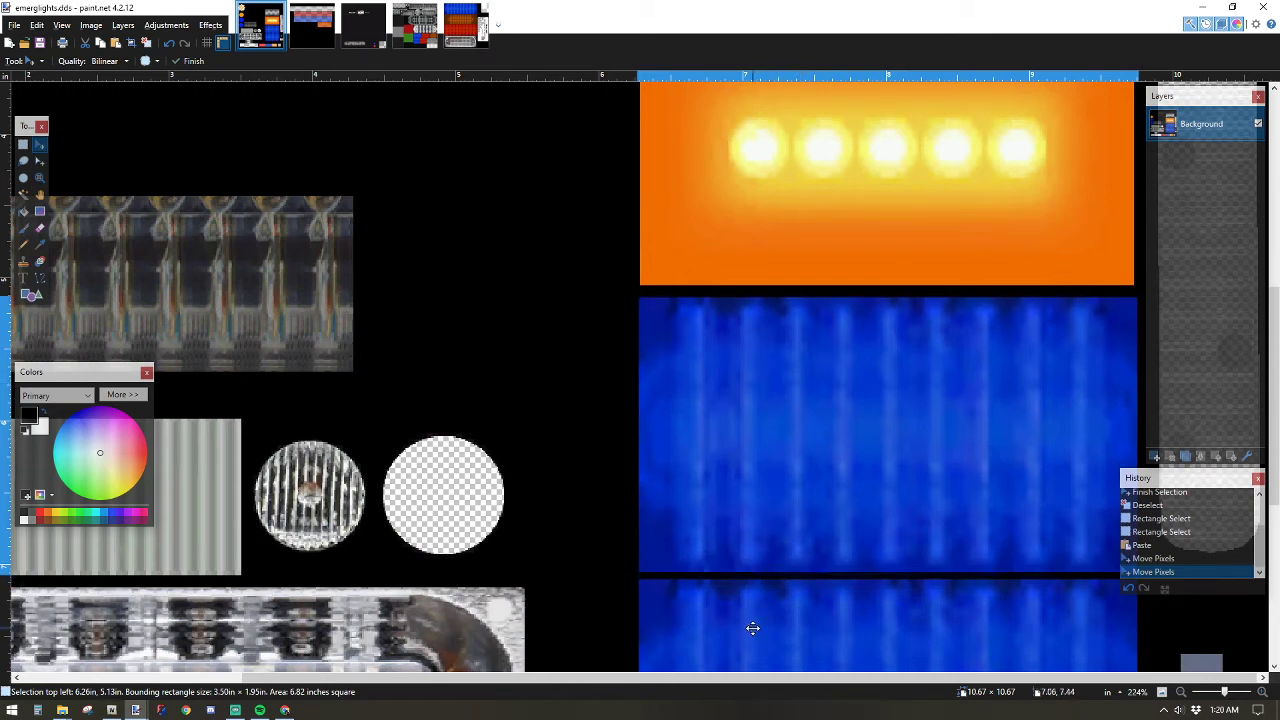
scroll(765, 580, "down", 1)
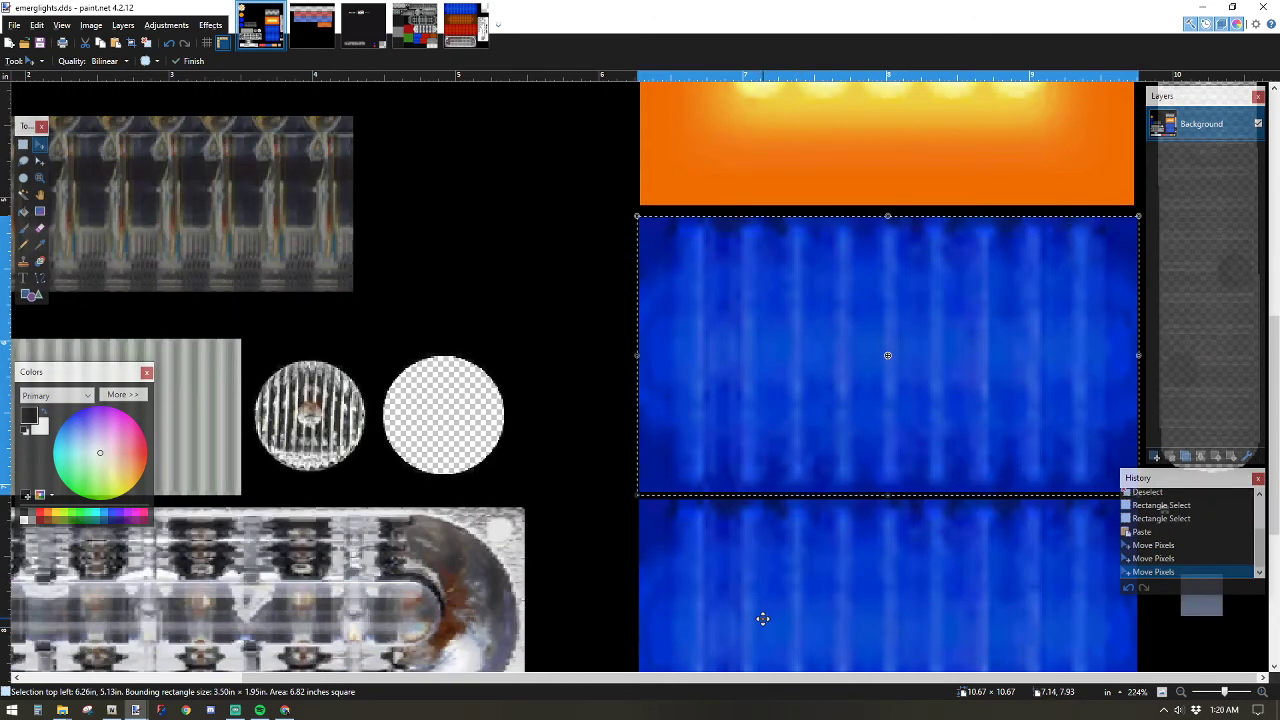
key("ctrl+d")
key("ctrl+0")
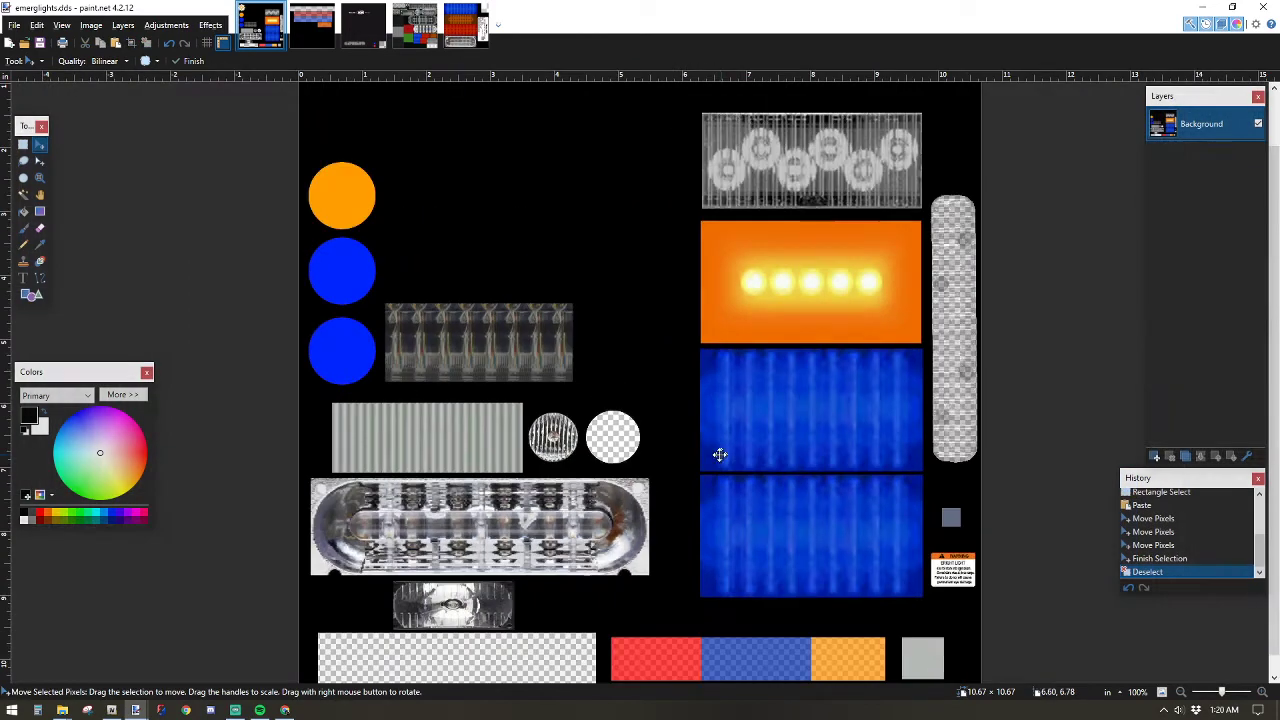
Copy the translucent blue swatch, place the copy over the adjoining red swatch flush with the original, and deselect.
scroll(705, 640, "up", 3, "ctrl")
scroll(715, 646, "down", 1)
key("s")
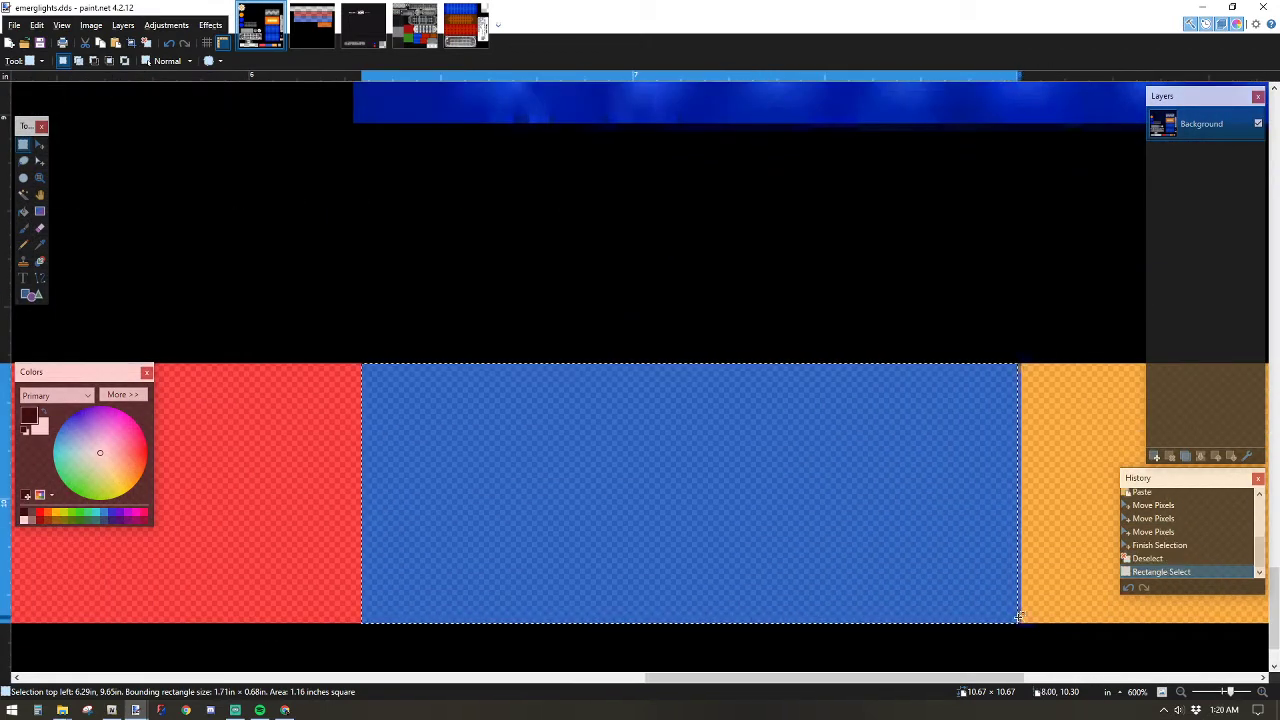
key("ctrl+v")
key("Right")
key("Right")
key("Right")
key("Right")
key("Right")
key("Right")
key("Right")
key("Right")
key("Right")
key("Left")
key("Left")
key("Left")
key("Left")
key("Right")
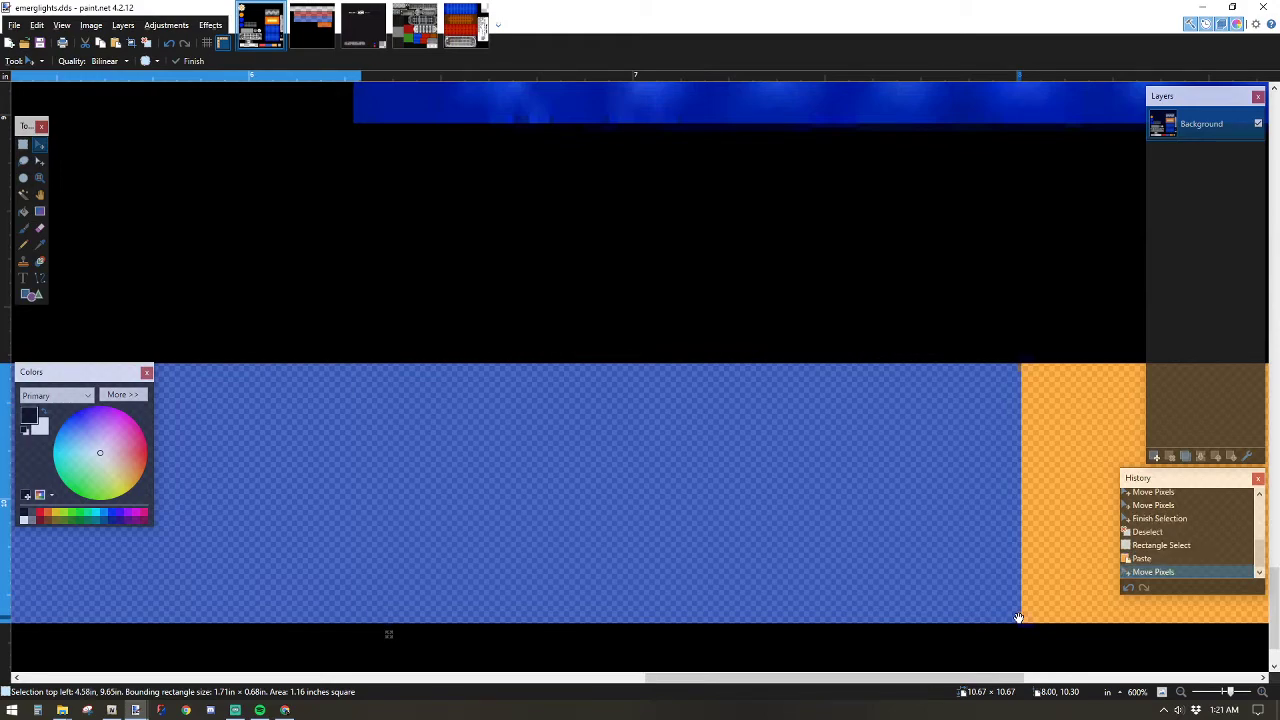
key("ctrl+d")
key("ctrl+b")
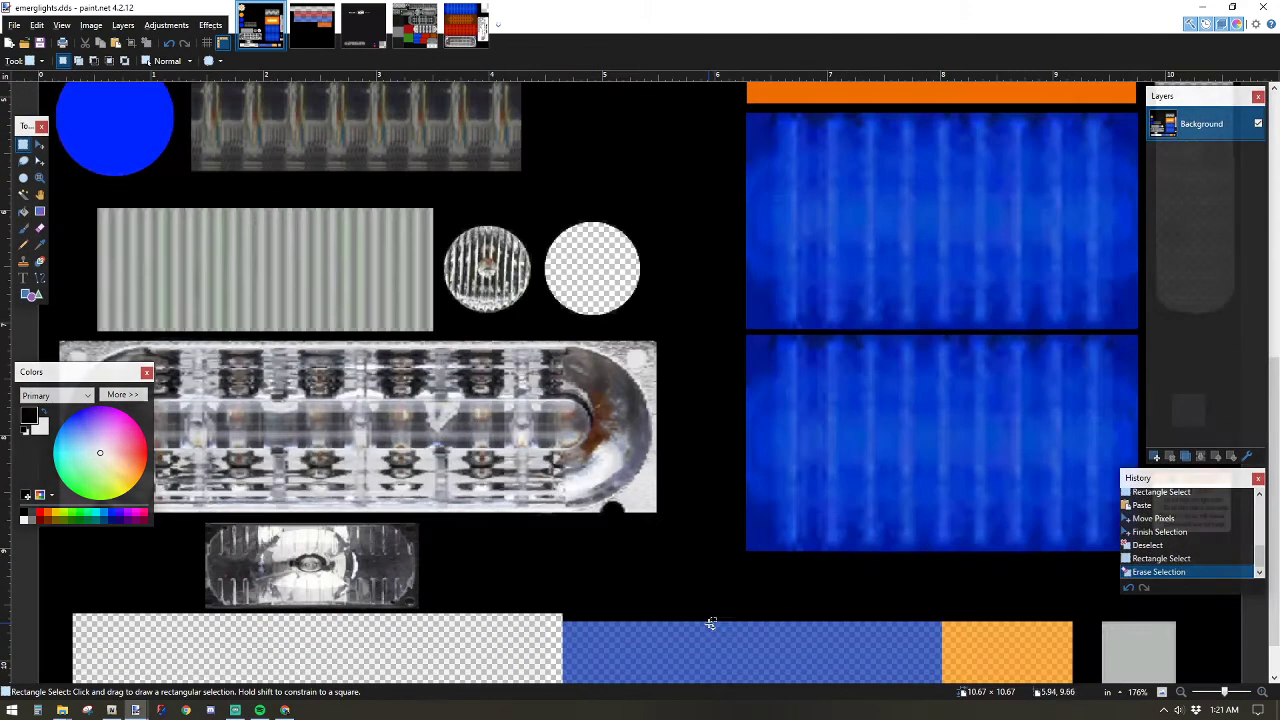
scroll(710, 622, "up", 2)
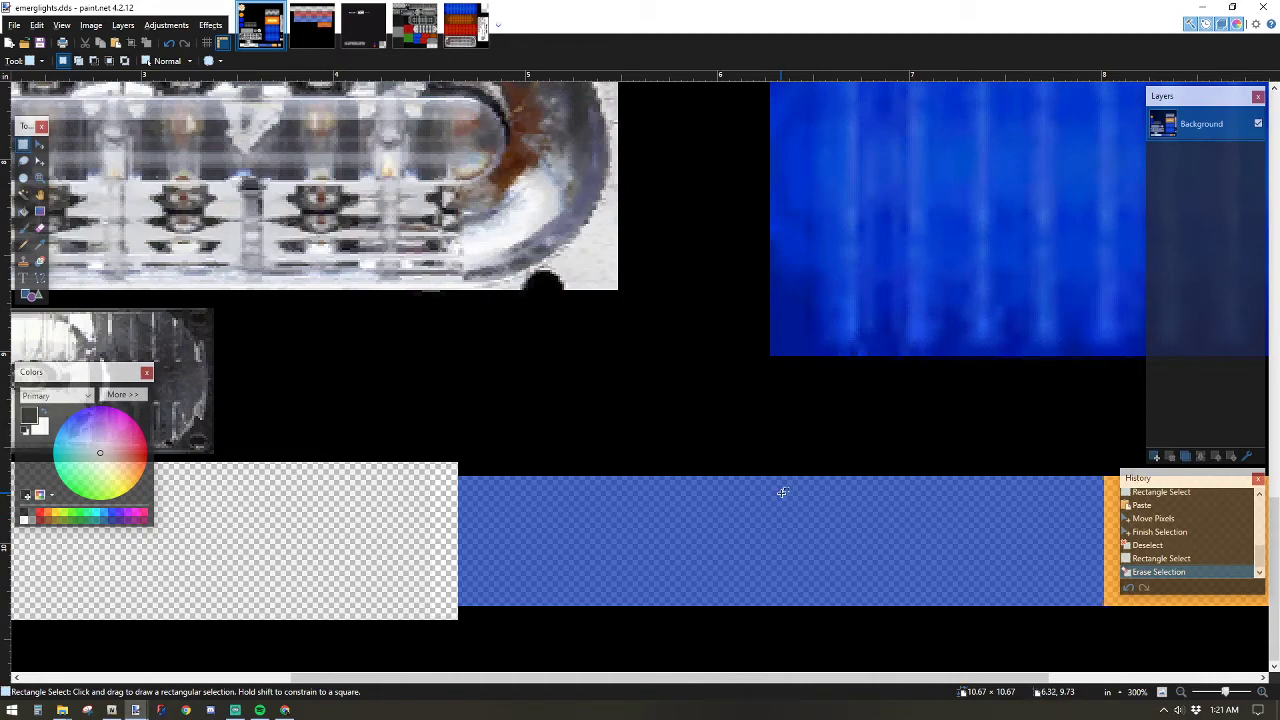
key("ctrl+b")
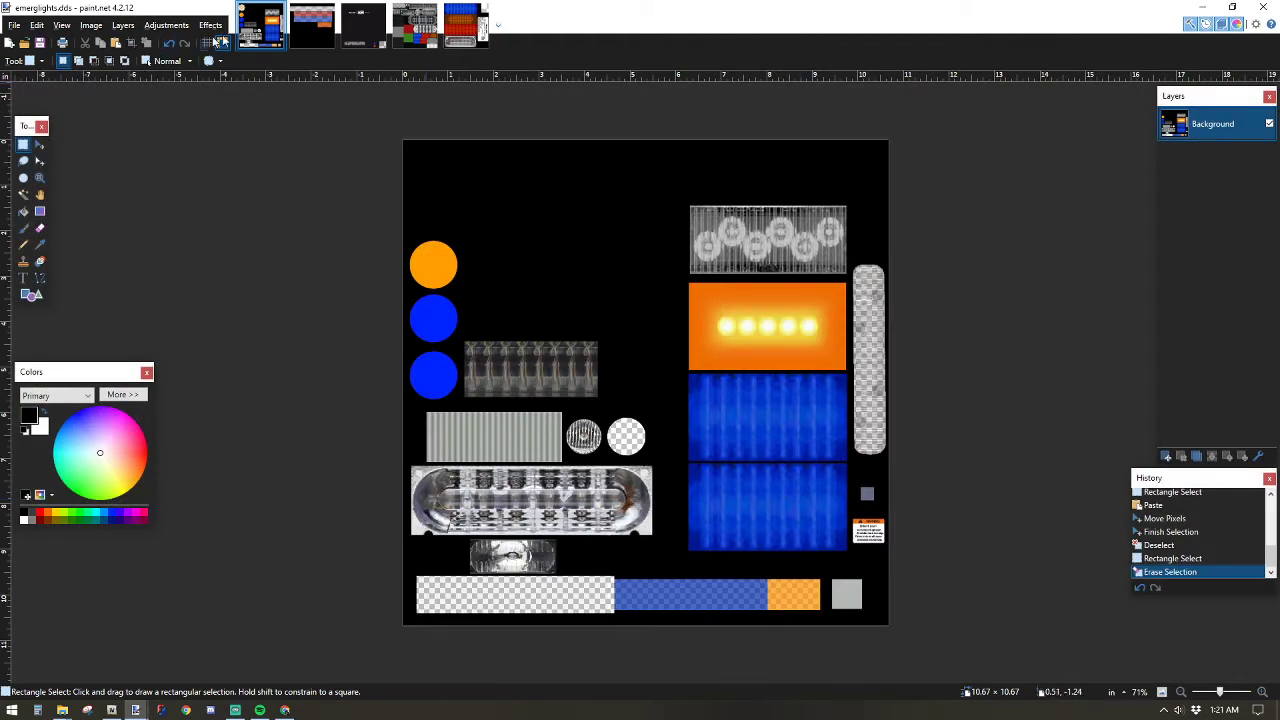
left_click(14, 25)
key("Escape")
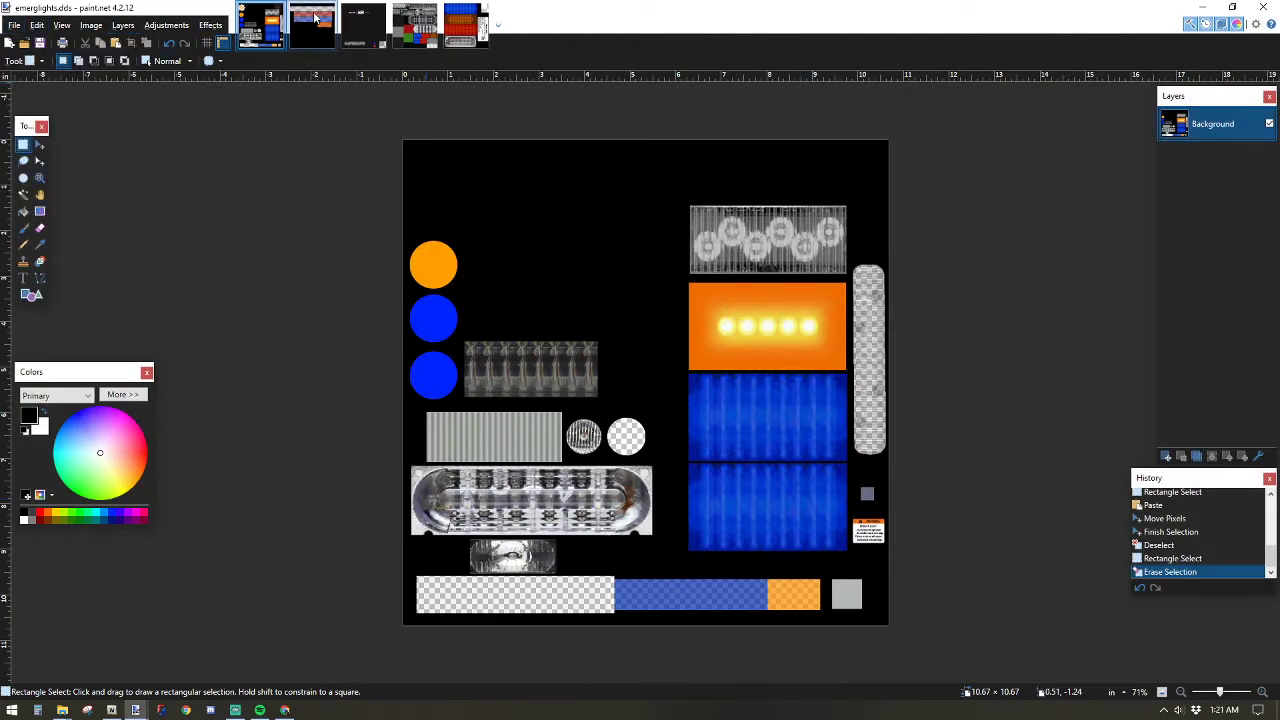
In lb_glass, copy the translucent blue strip, place the copy exactly over the red strip above it, and deselect.
left_click(313, 25)
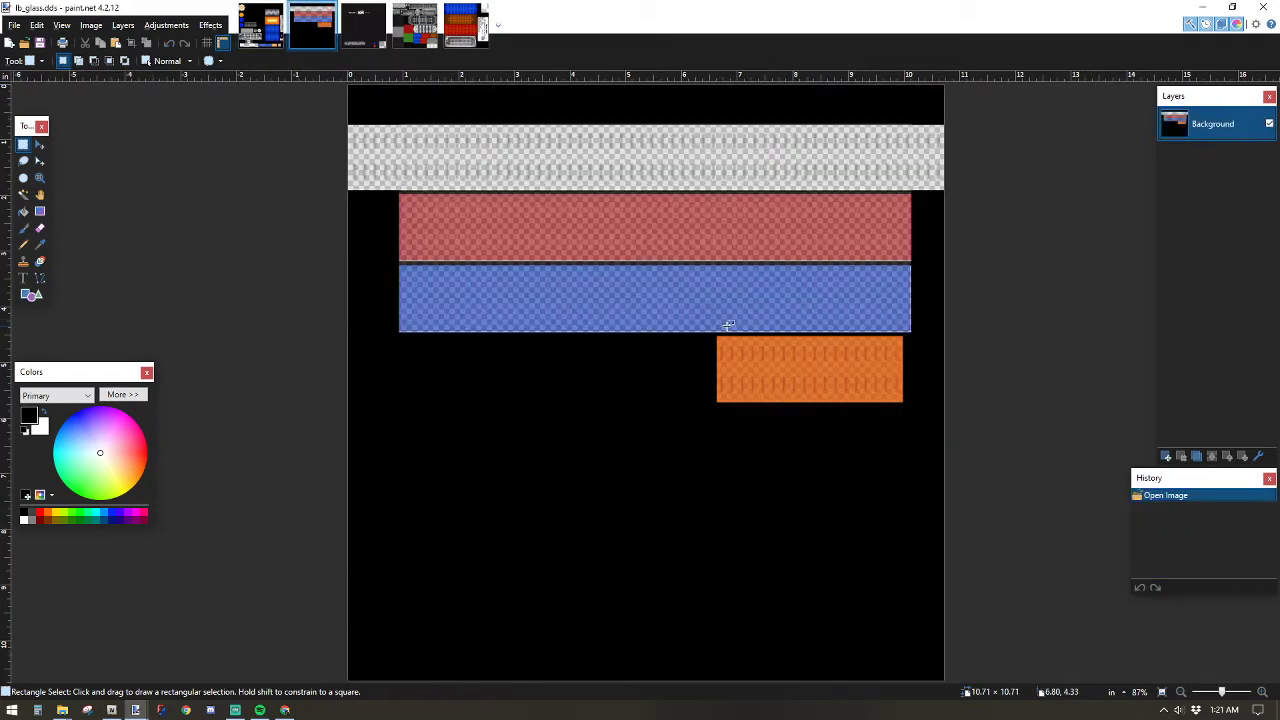
scroll(423, 303, "up", 3, "ctrl")
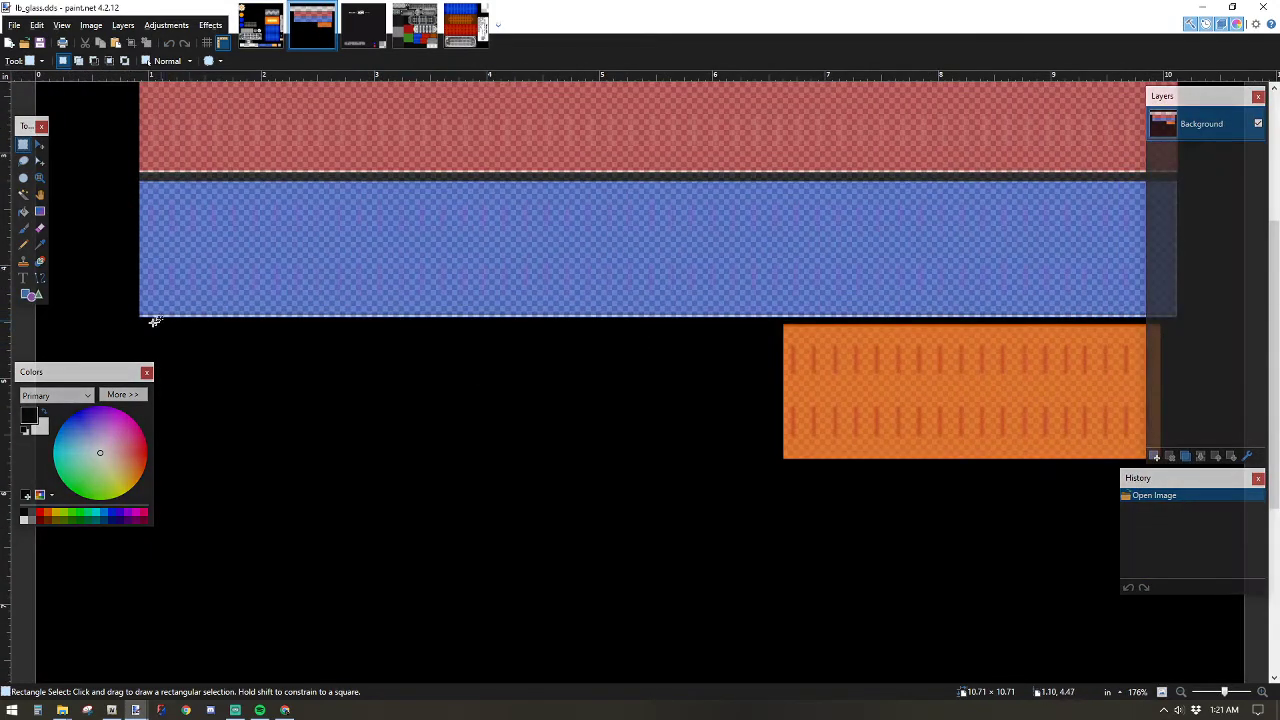
left_click_drag(138, 317, 1178, 180)
key("ctrl+v")
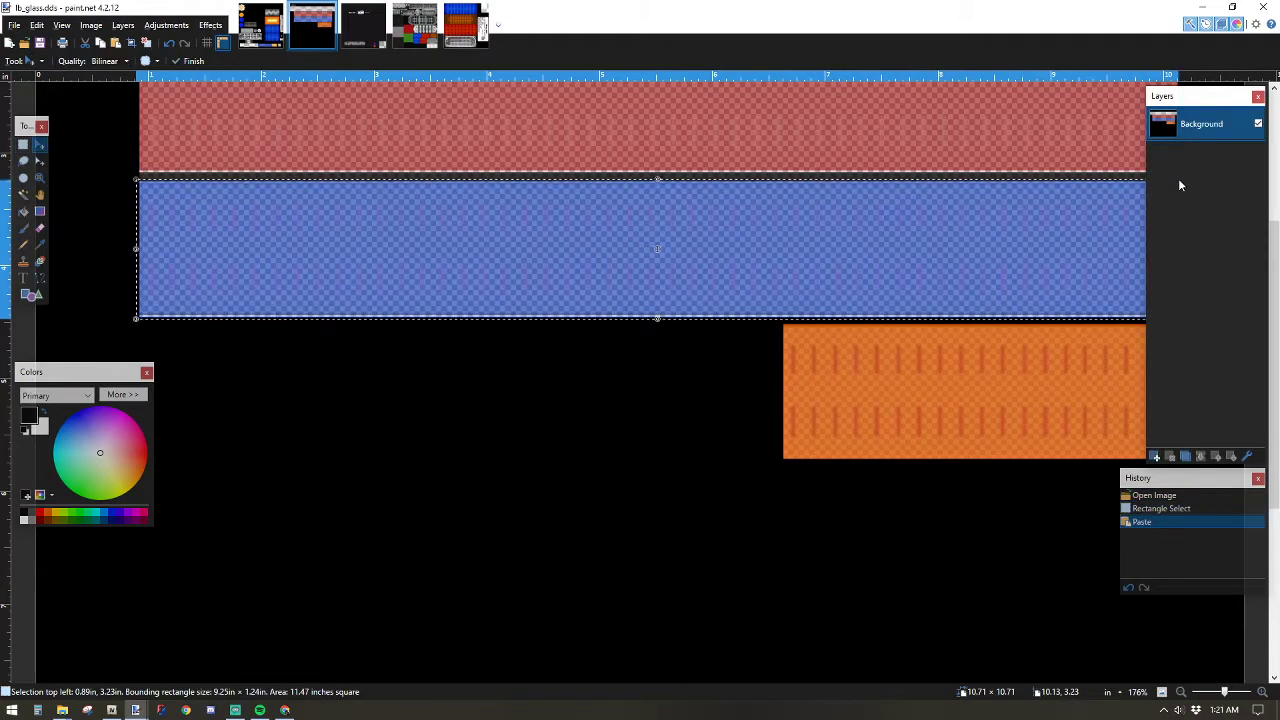
scroll(760, 457, "up", 3)
left_click_drag(672, 643, 672, 499)
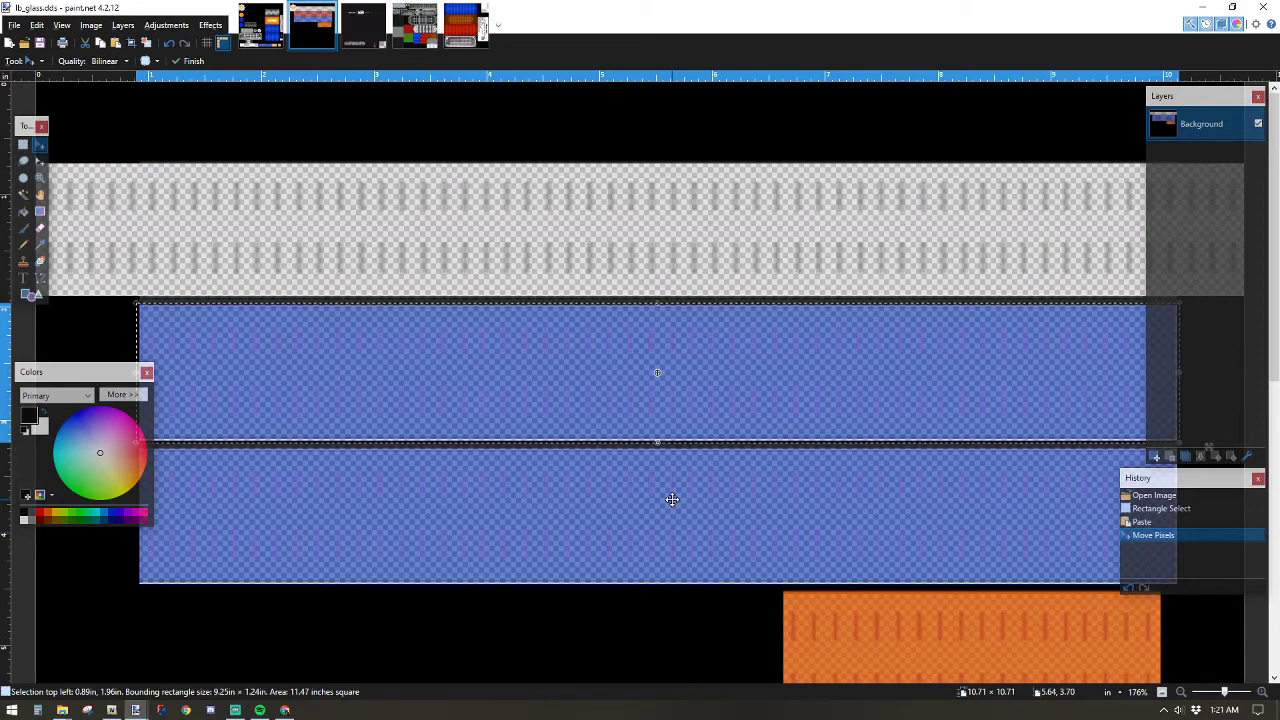
key("ctrl+d")
scroll(672, 499, "down", 5)
scroll(624, 285, "up", 1)
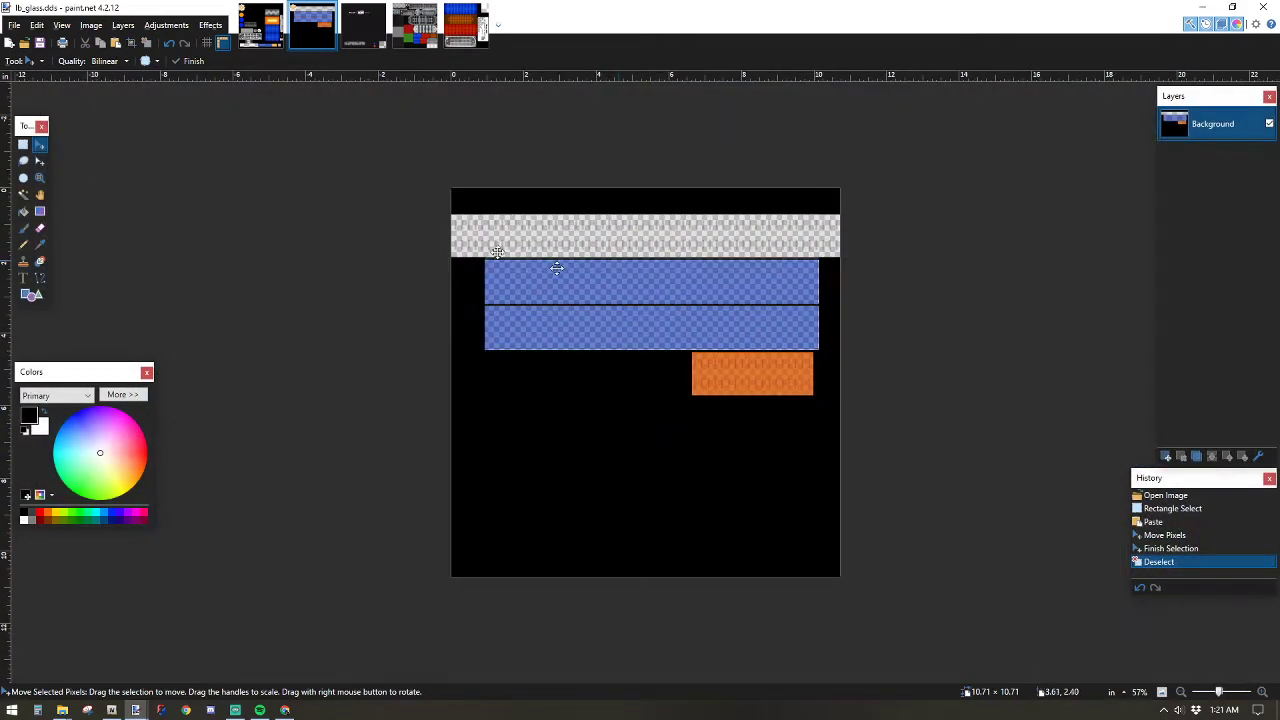
In wion, select the glowing blue dot above the red one with a tight rectangular selection and copy it.
left_click(363, 25)
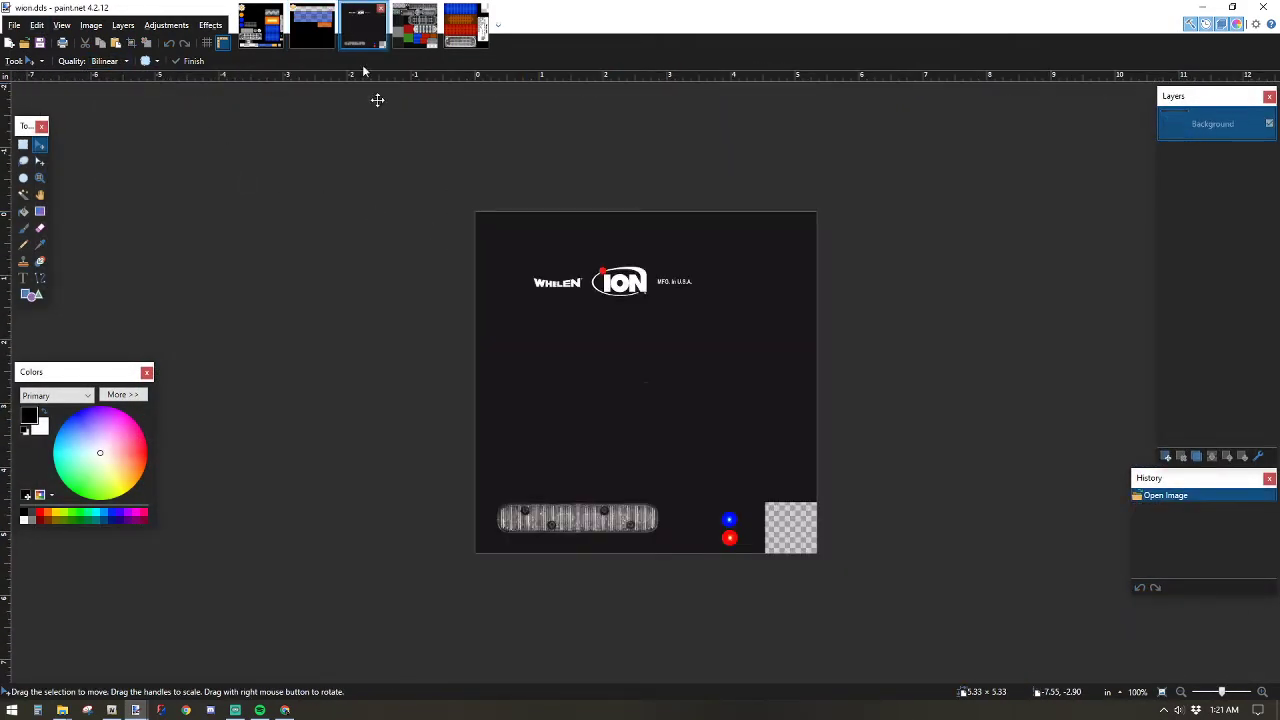
scroll(724, 444, "up", 6)
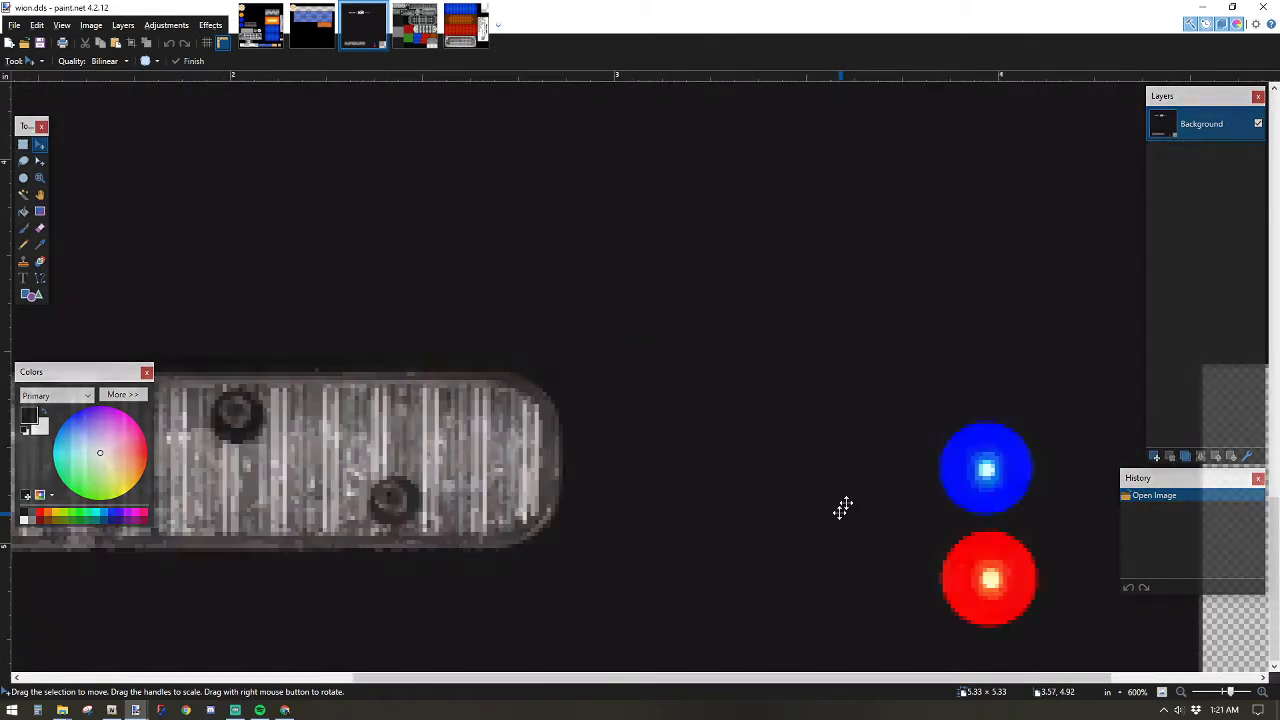
key("s")
left_click_drag(930, 420, 1040, 516)
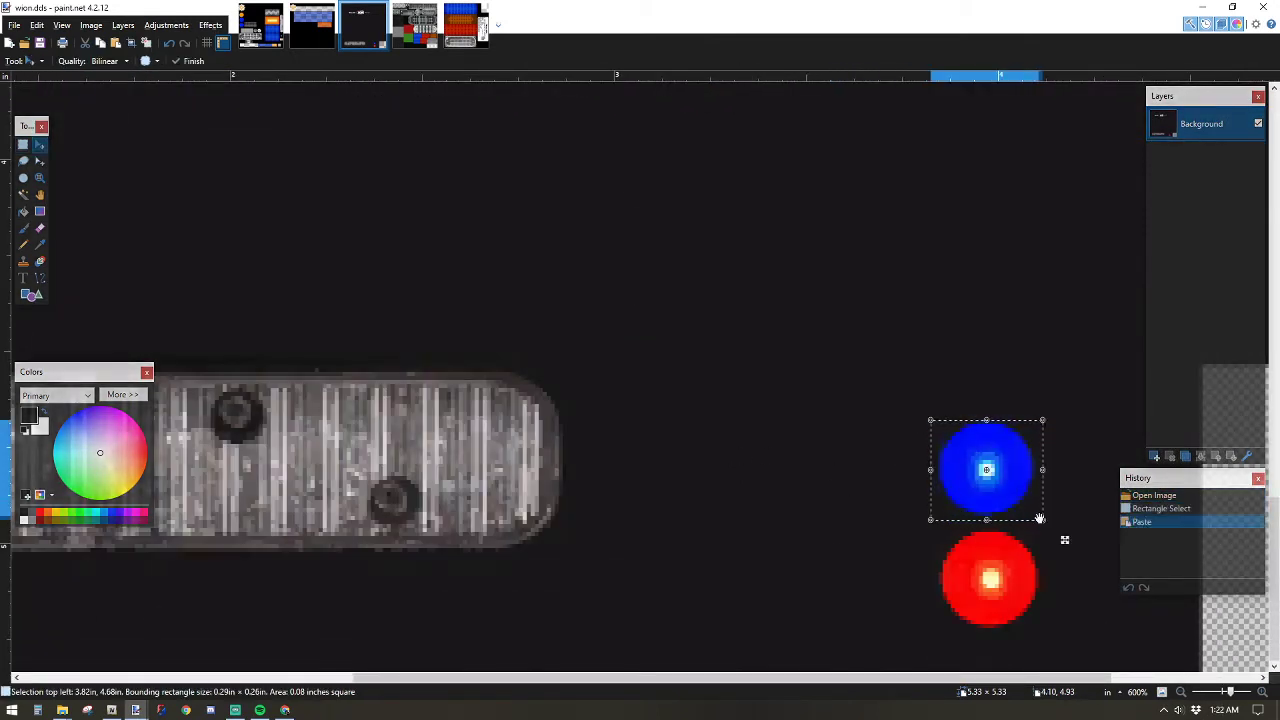
key("Down")
key("Down")
key("Down")
key("Down")
key("Down")
key("Down")
key("Down")
key("ctrl+z")
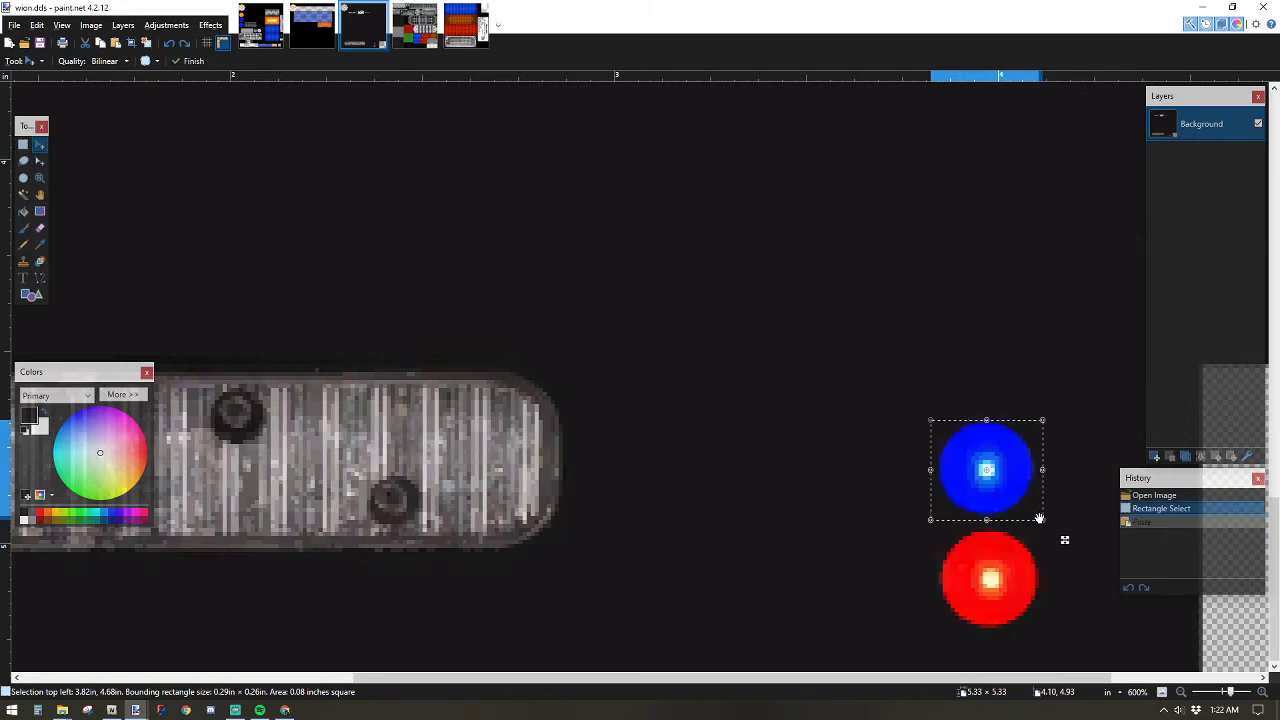
Add a new layer, paste the blue dot onto it, and lower the layer's opacity to 165.
left_click(1155, 456)
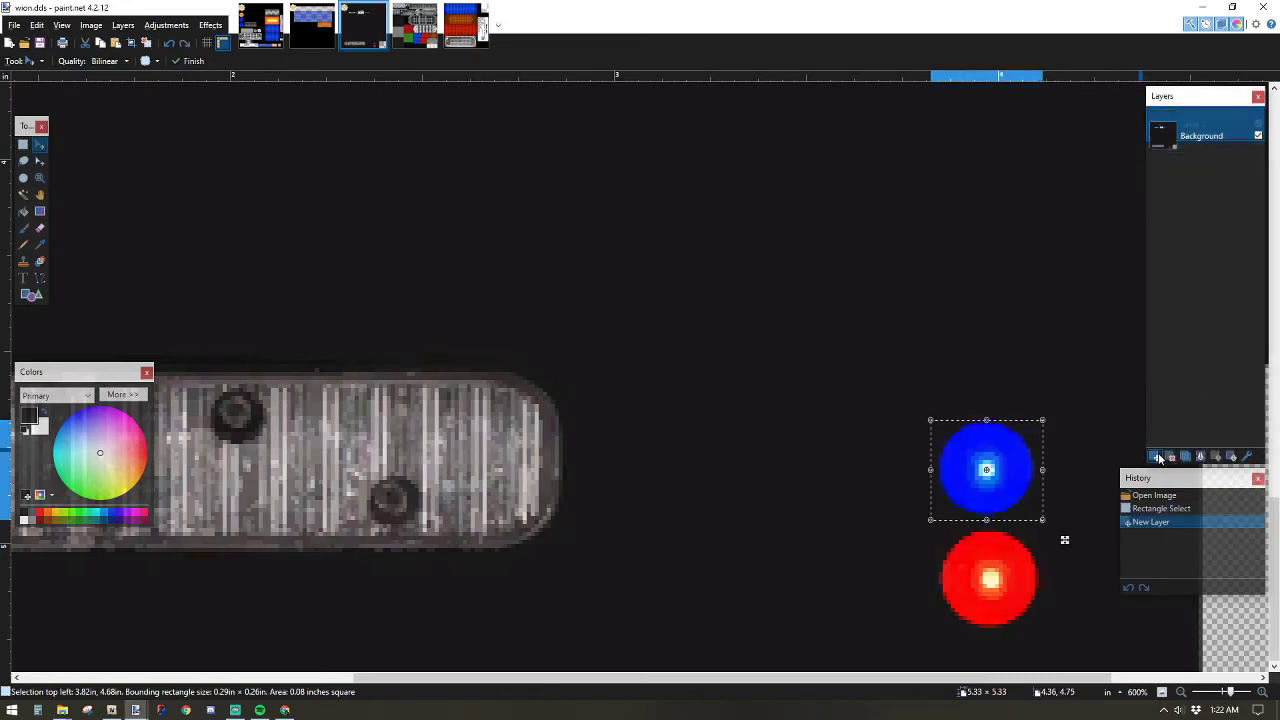
key("ctrl+v")
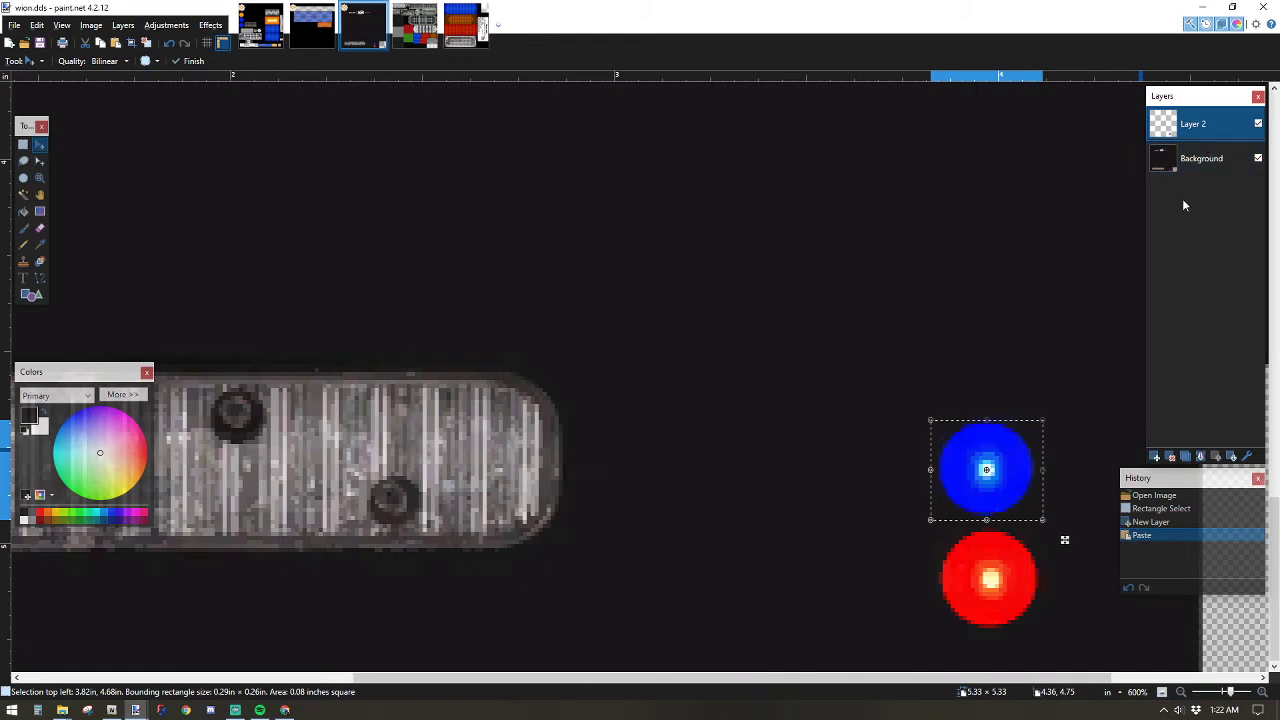
double_click(1205, 124)
left_click_drag(664, 399, 636, 397)
left_click(645, 419)
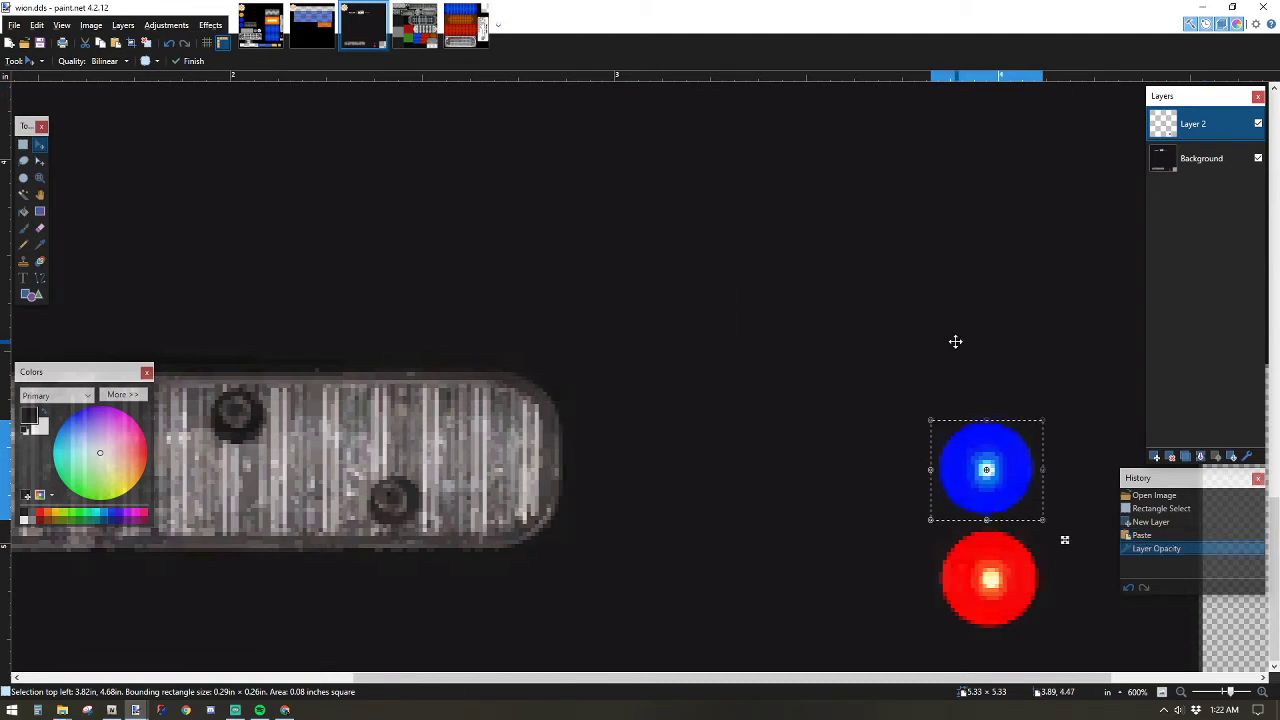
Move the semi-transparent blue dot down over the red dot and nudge it until their bright centers line up.
key("Down")
key("Down")
key("Down")
key("Down")
key("Down")
key("Down")
key("Down")
key("Down")
key("Down")
key("Down")
key("Down")
key("Down")
key("Down")
key("Down")
key("Down")
key("Down")
key("Down")
key("Down")
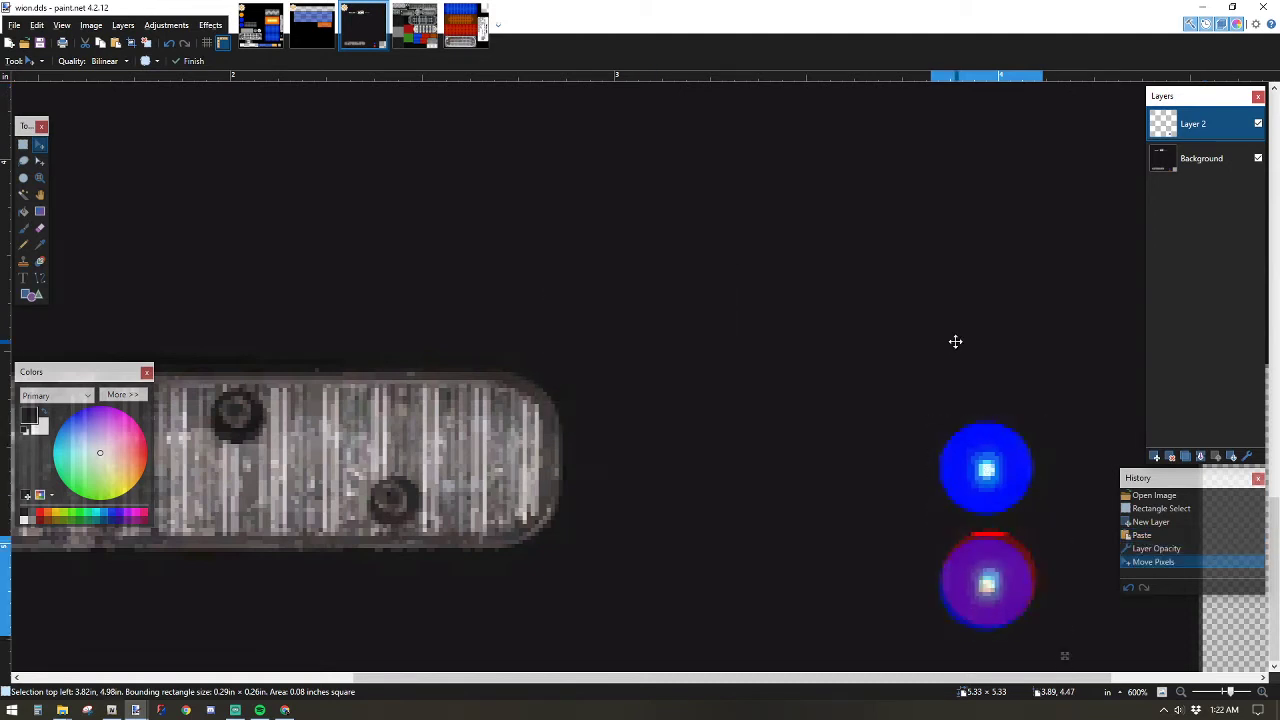
key("Right")
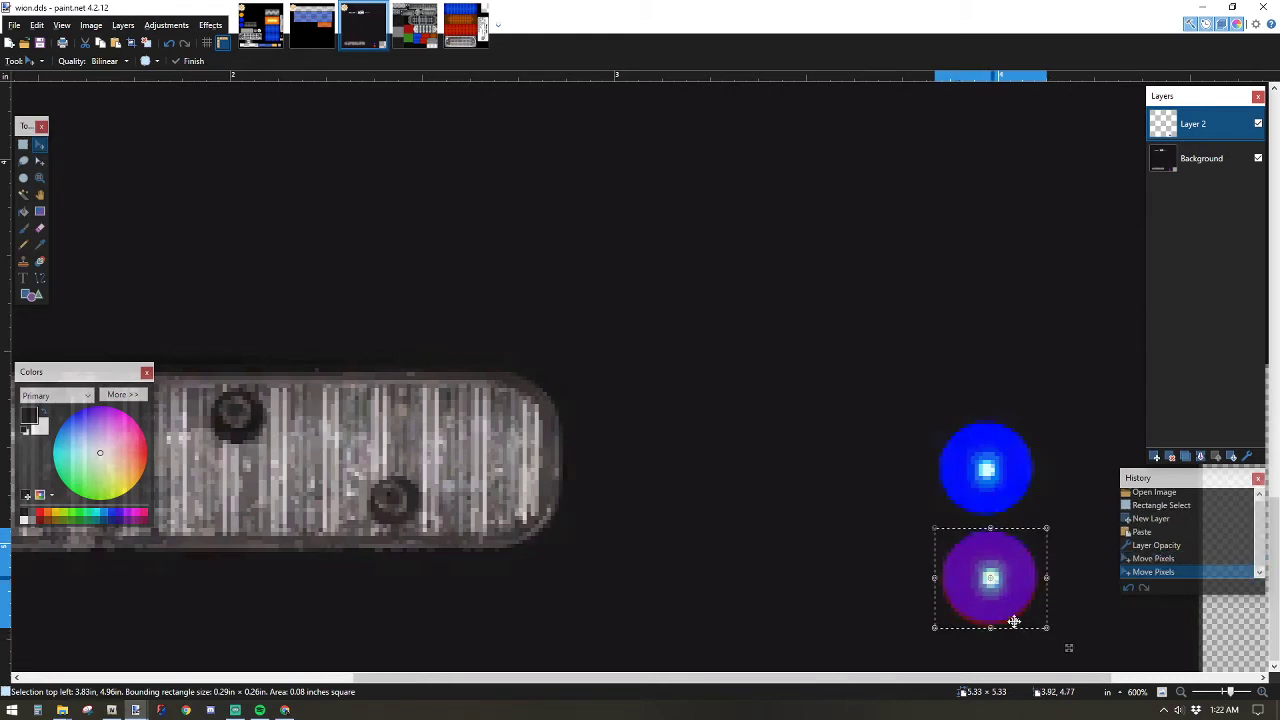
Stretch the pasted blue dot slightly at its corners so it covers the red dot's edges.
scroll(1013, 622, "up", 3)
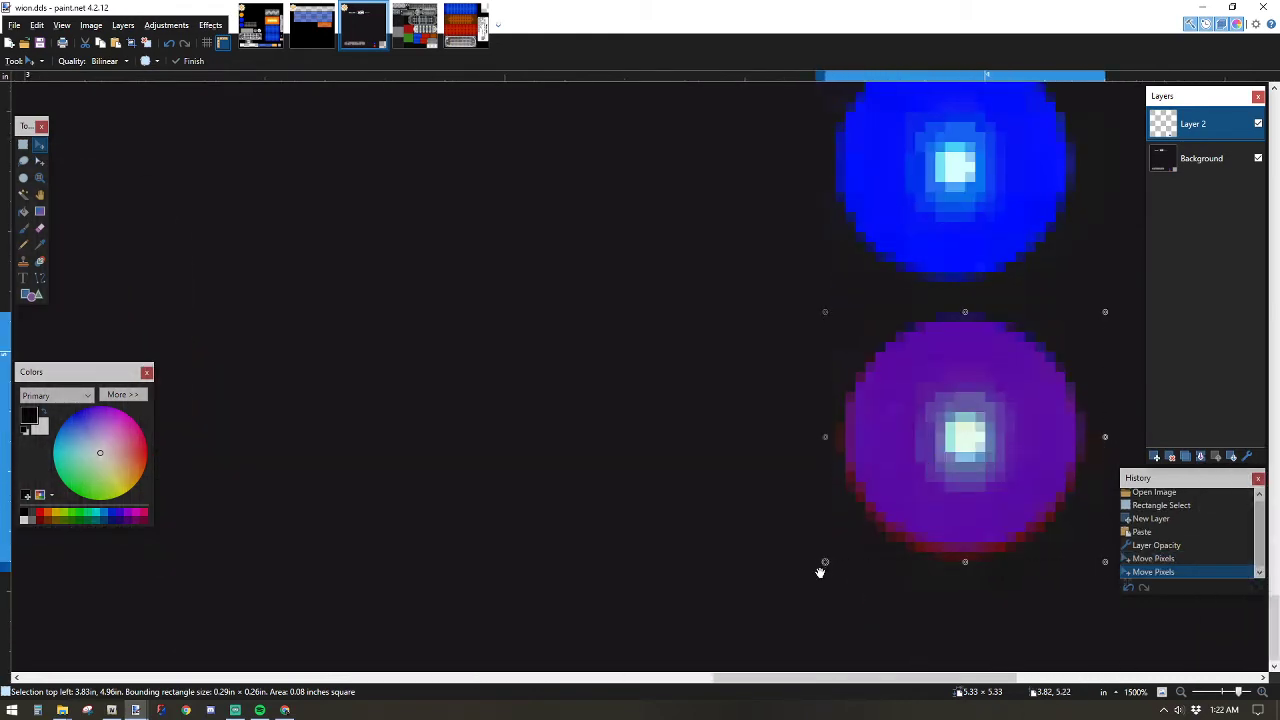
left_click_drag(820, 574, 811, 582)
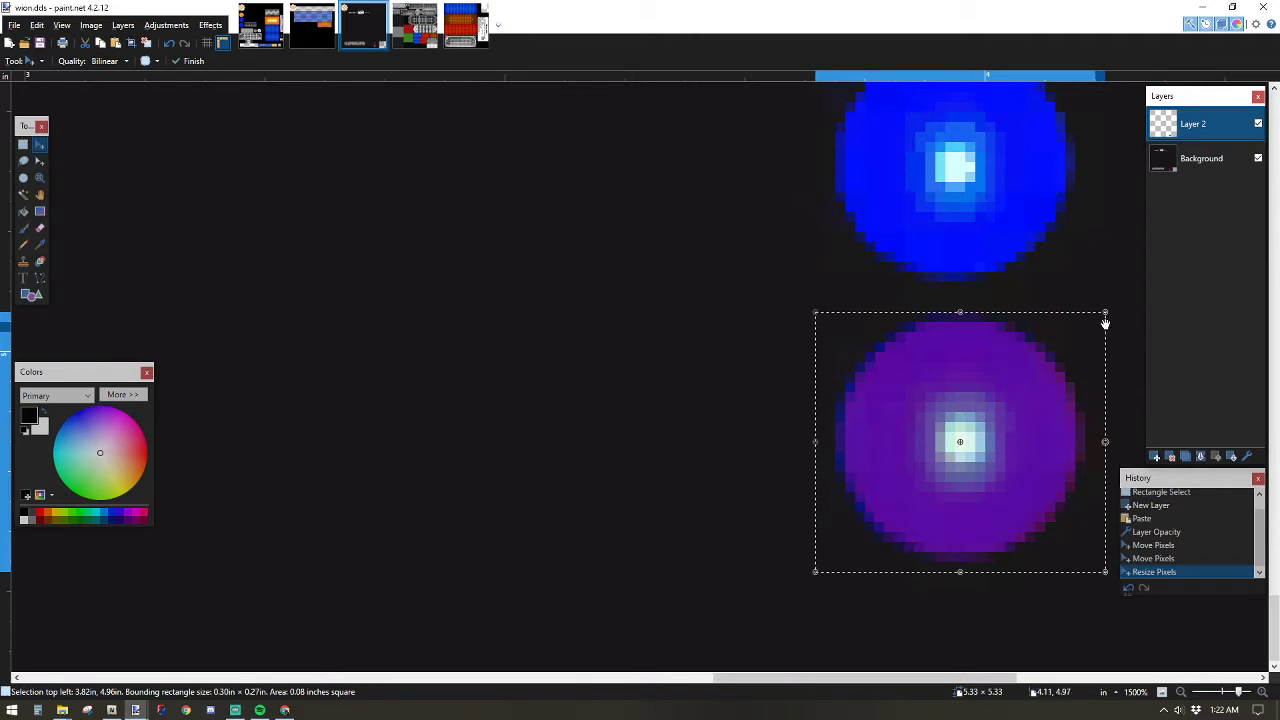
left_click_drag(1105, 322, 1104, 313)
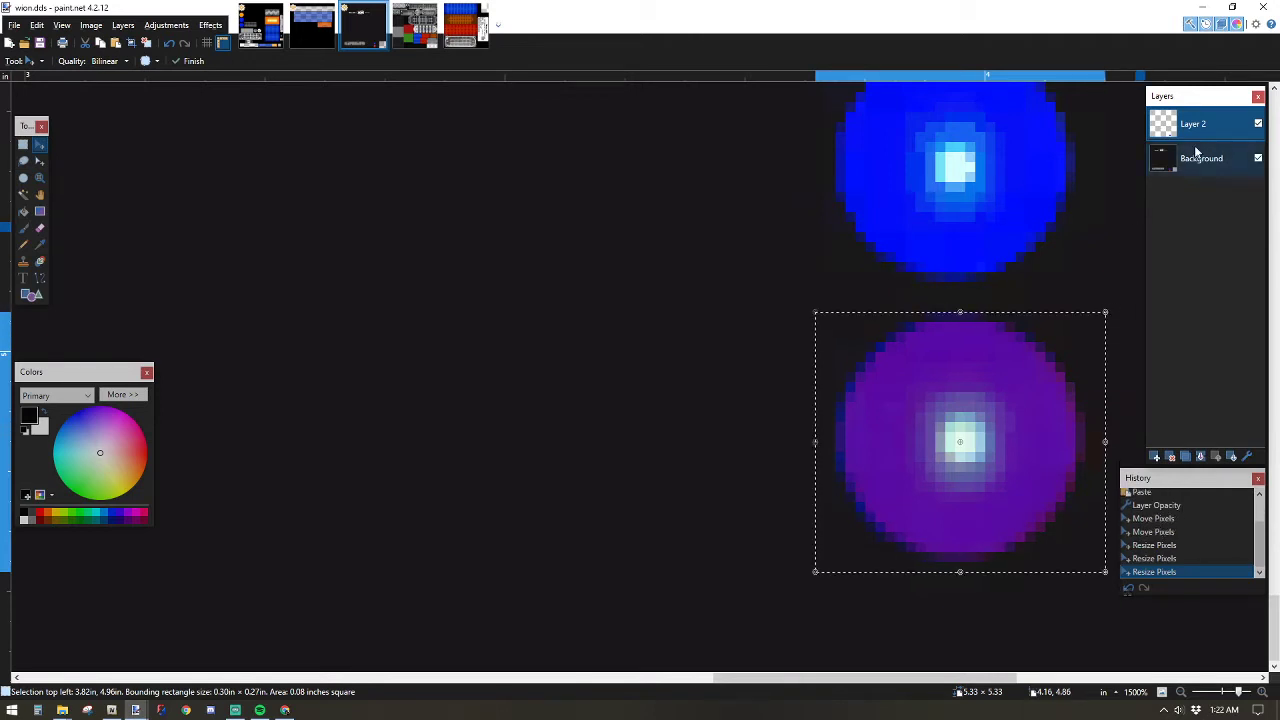
Restore the blue dot's layer to full opacity and merge it down into the Background layer.
double_click(1250, 128)
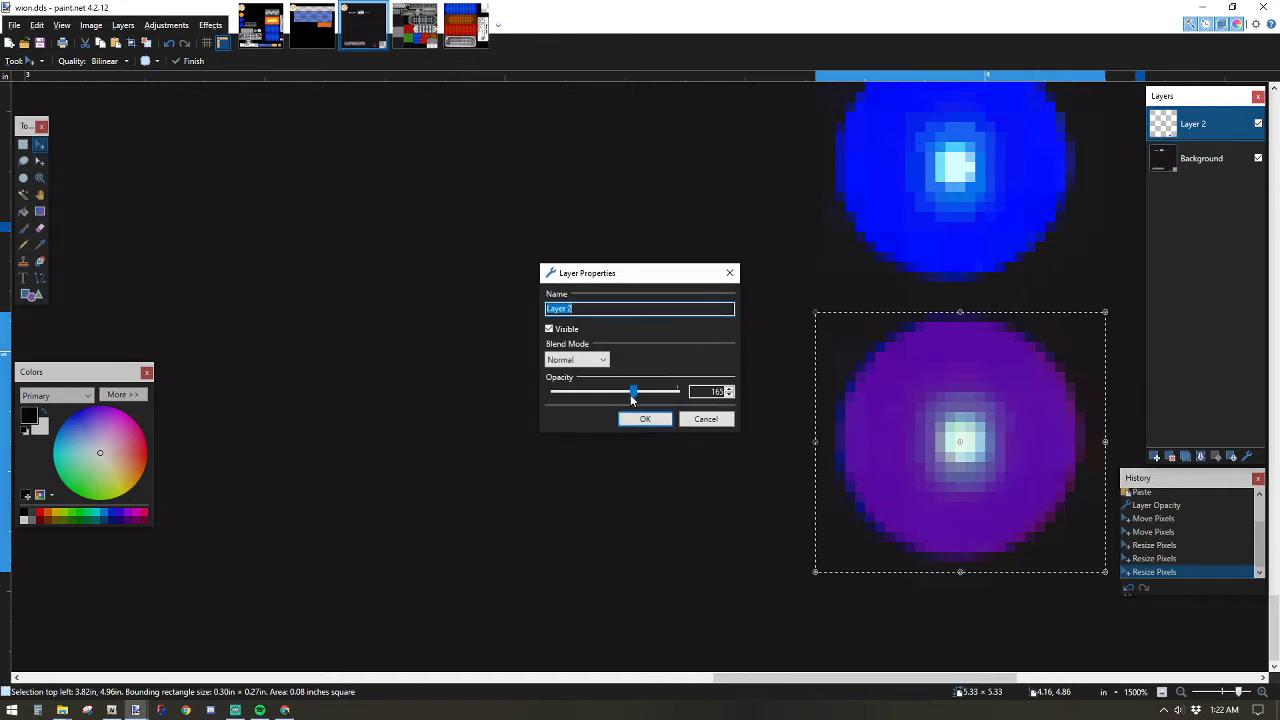
left_click_drag(633, 390, 680, 391)
left_click(664, 424)
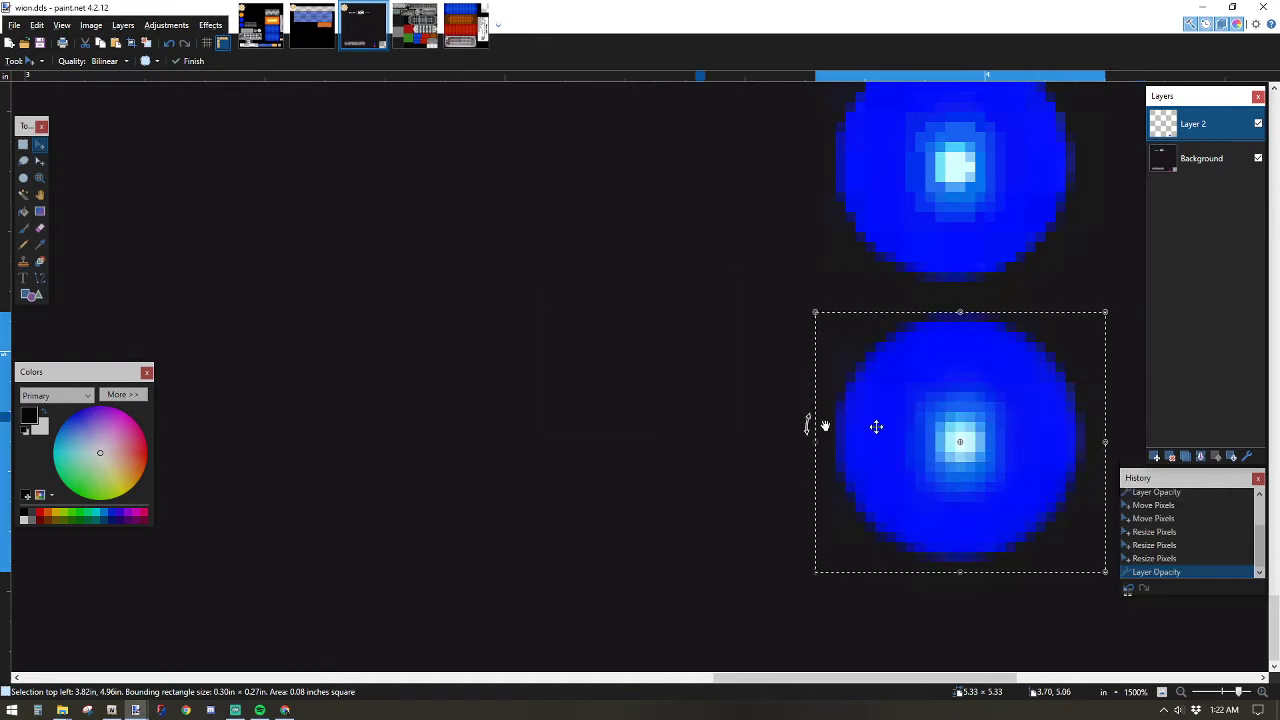
left_click(1205, 457)
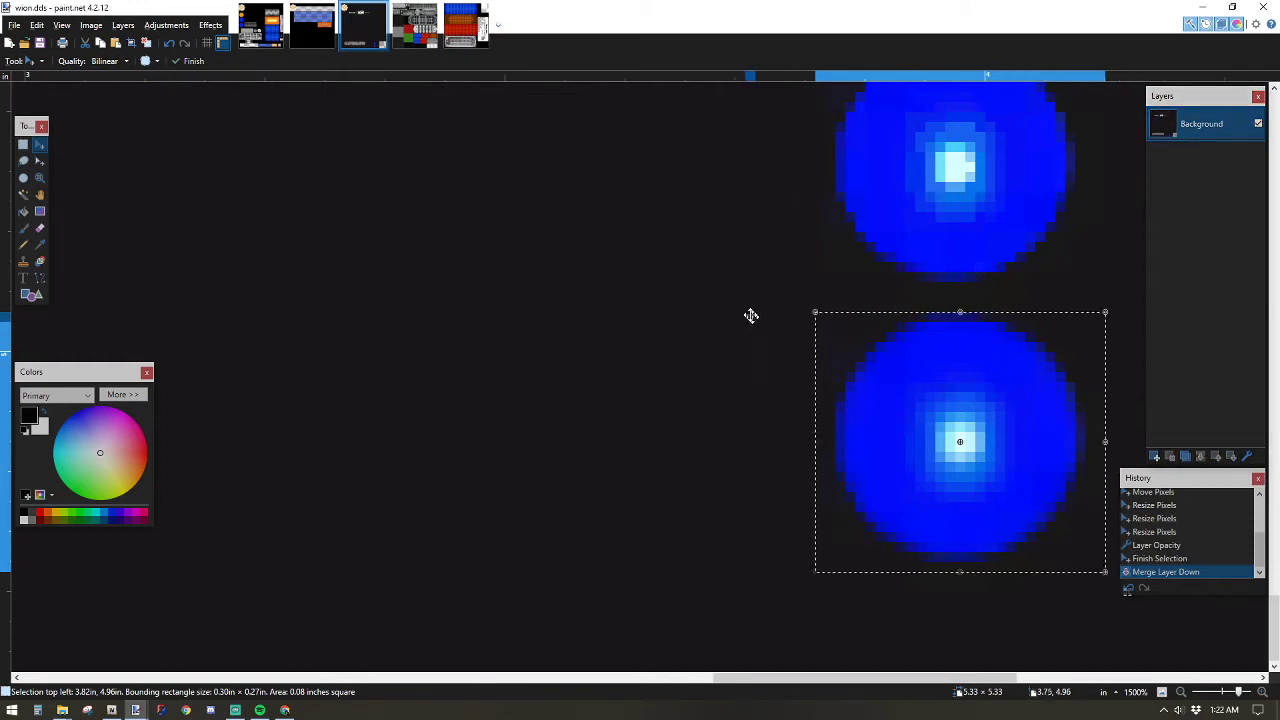
scroll(763, 337, "down", 9)
scroll(672, 287, "down", 2)
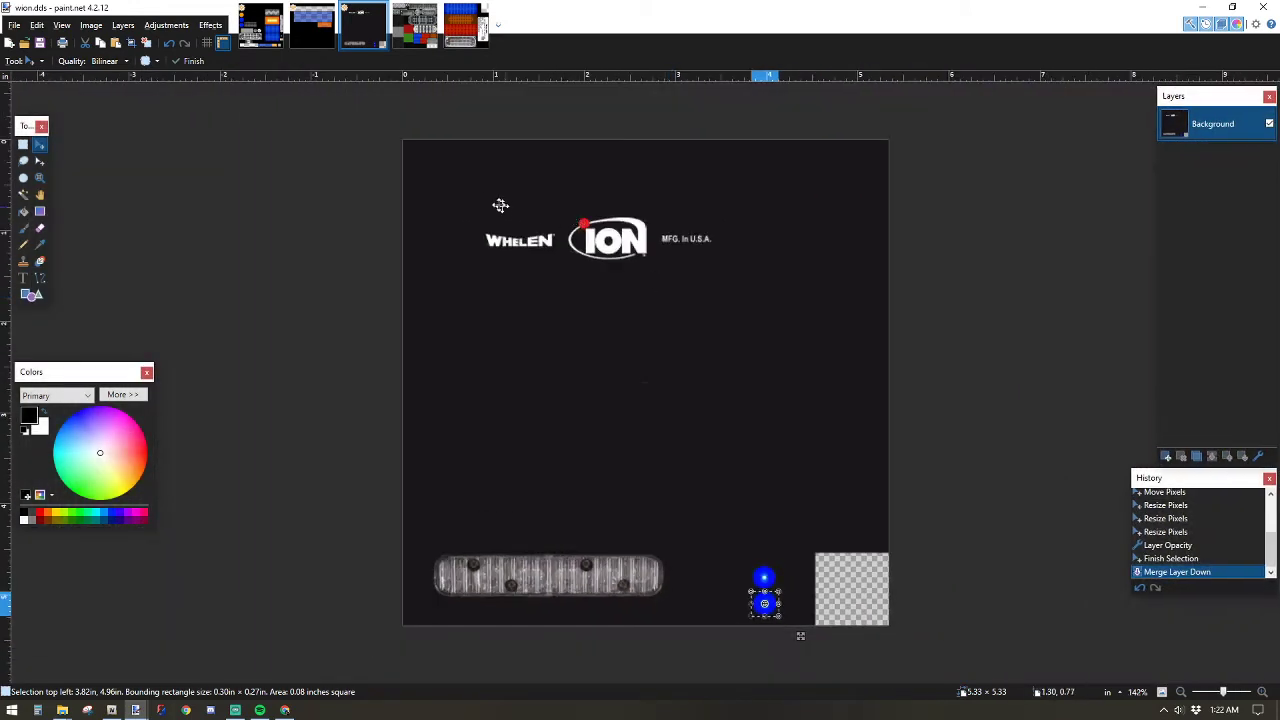
In buenolights, copy the upper blue ribbed panel and place the copy exactly over the red panel beside it.
left_click(414, 25)
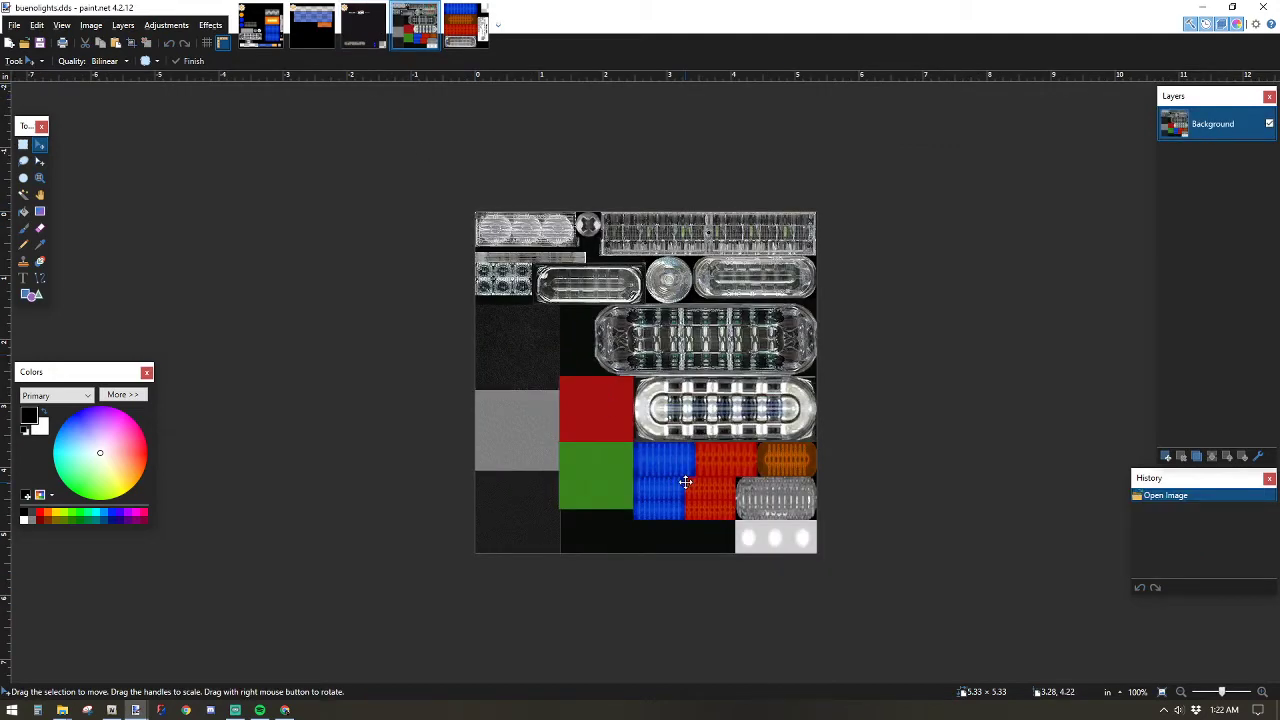
scroll(685, 482, "up", 5)
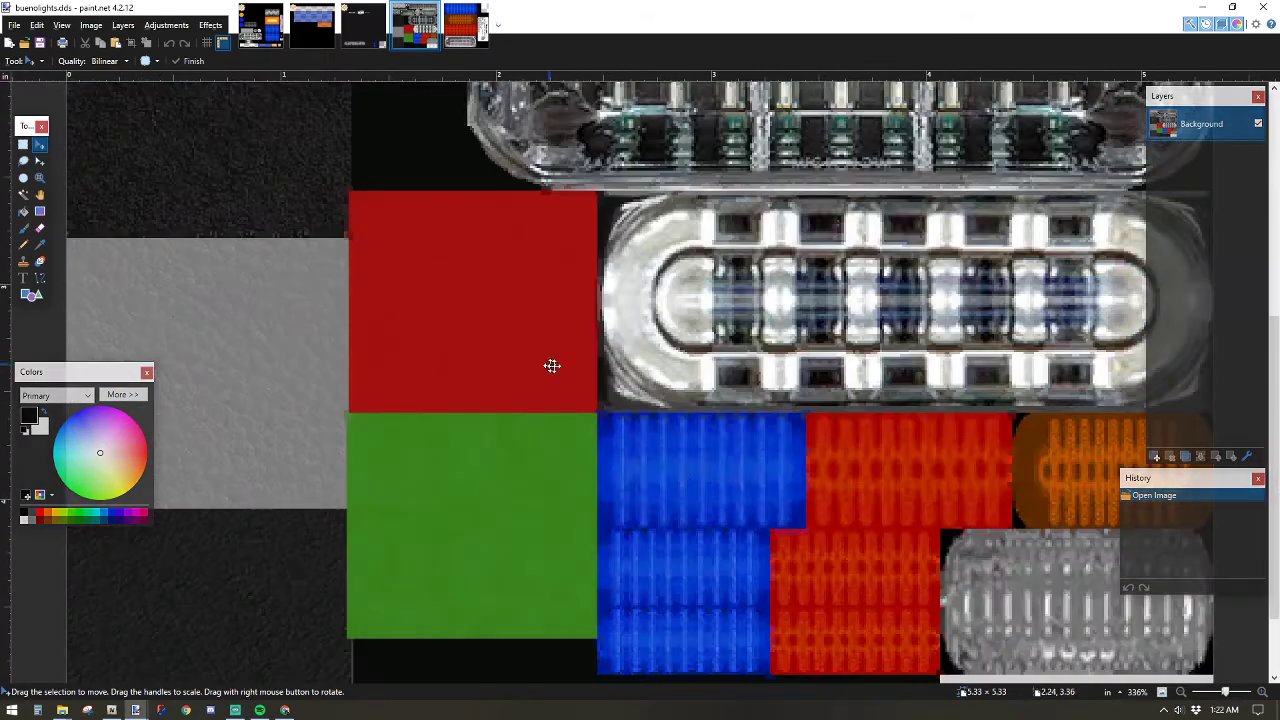
key("s")
scroll(601, 414, "up", 4)
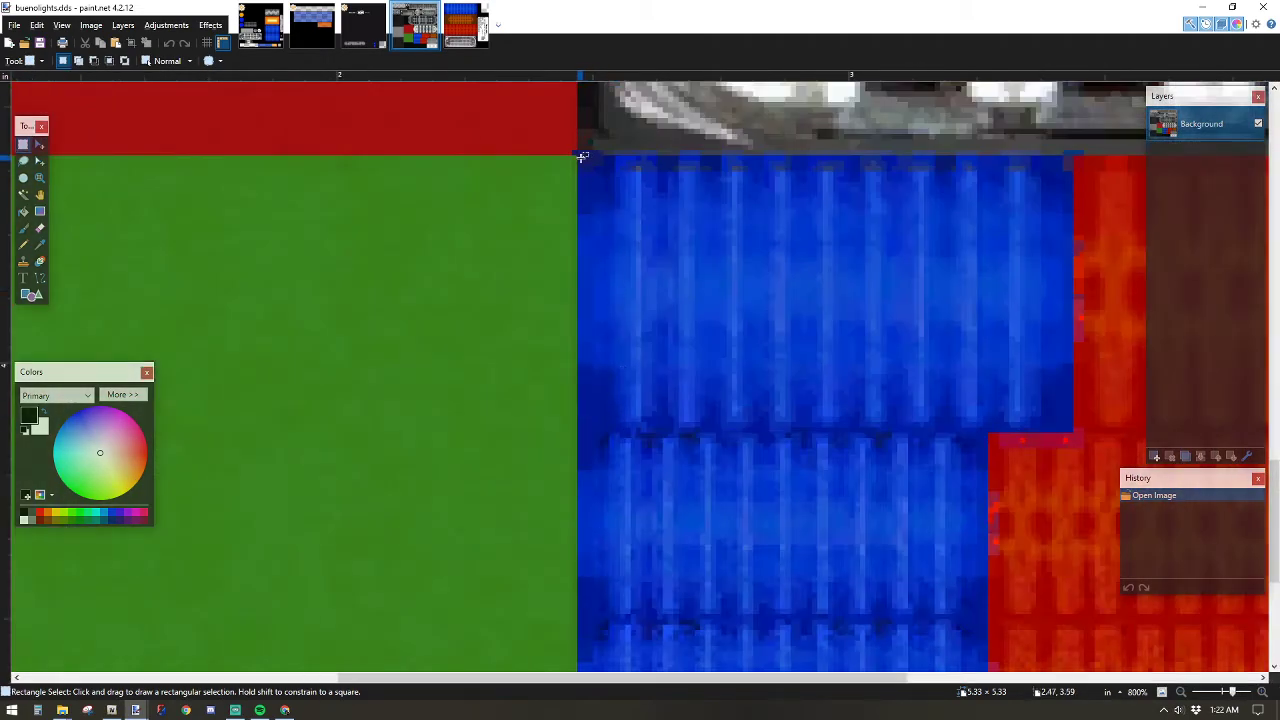
left_click_drag(583, 160, 1072, 427)
scroll(689, 291, "right", 5)
key("ctrl+c")
key("ctrl+v")
left_click_drag(619, 447, 1104, 447)
key("Right")
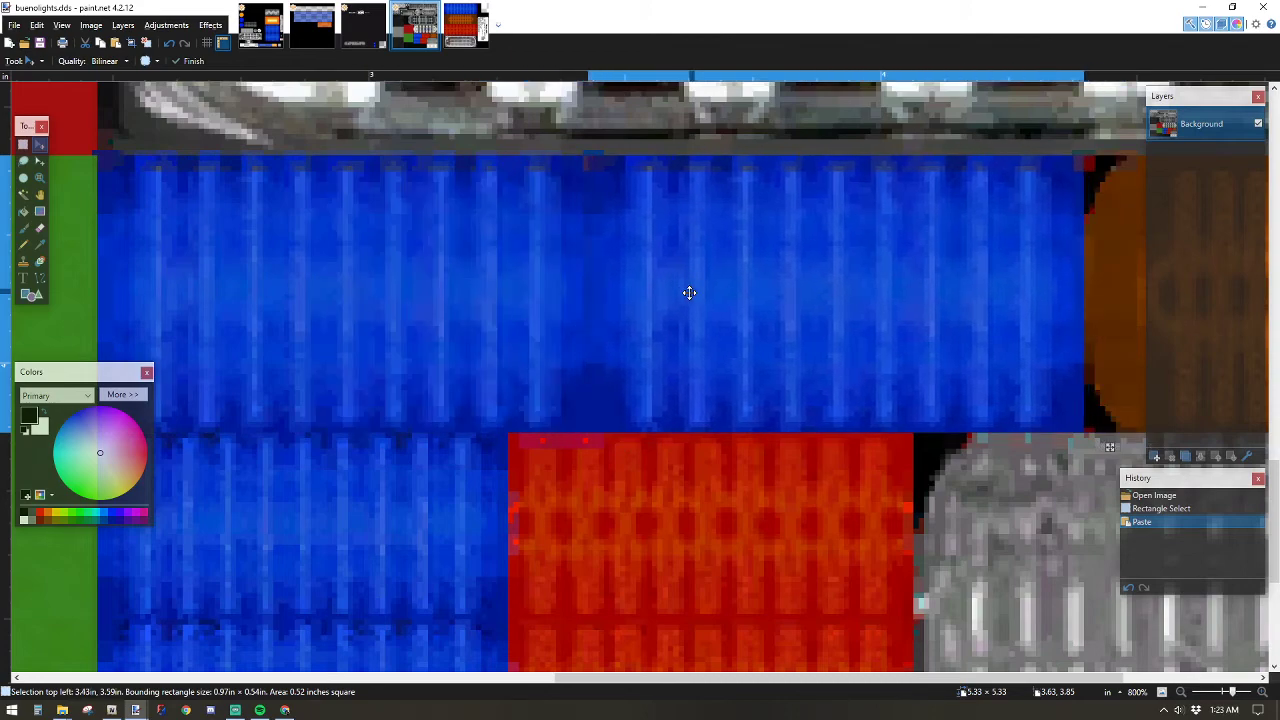
Copy the lower double-row blue ribbed panel, place the copy over the adjoining red double-row panel, and deselect.
key("s")
scroll(477, 454, "down", 3)
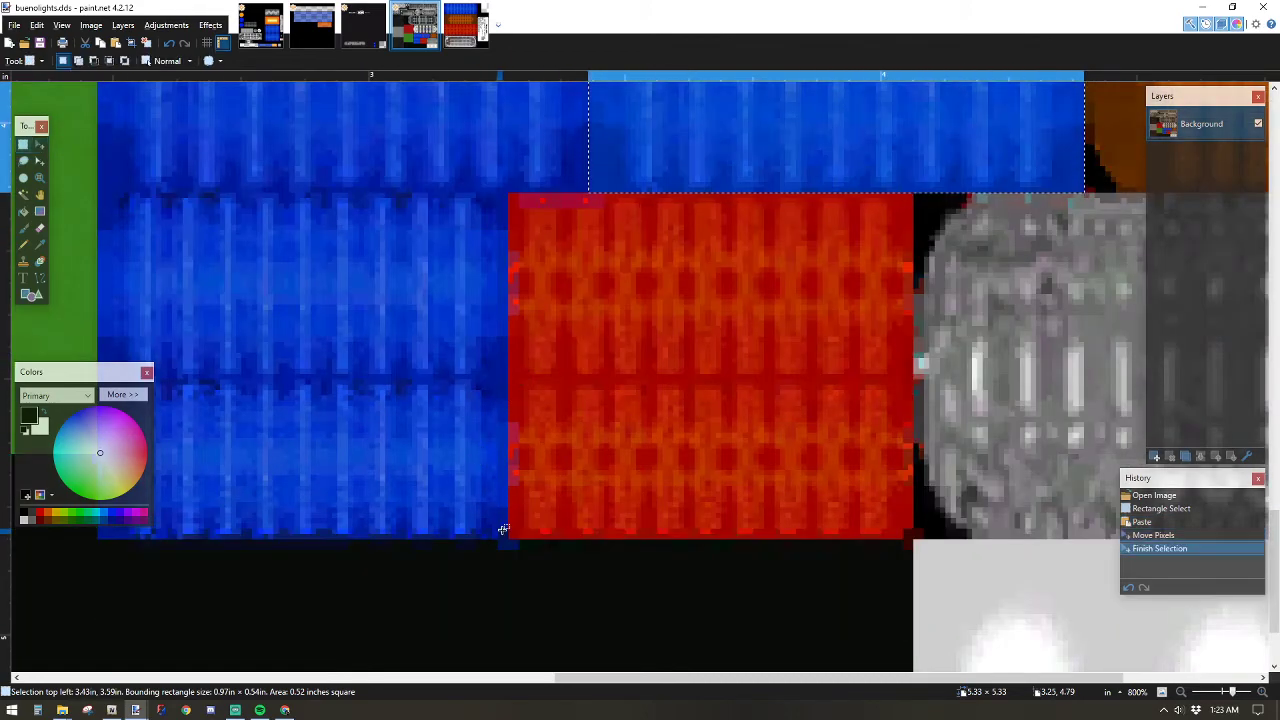
left_click_drag(507, 535, 101, 196)
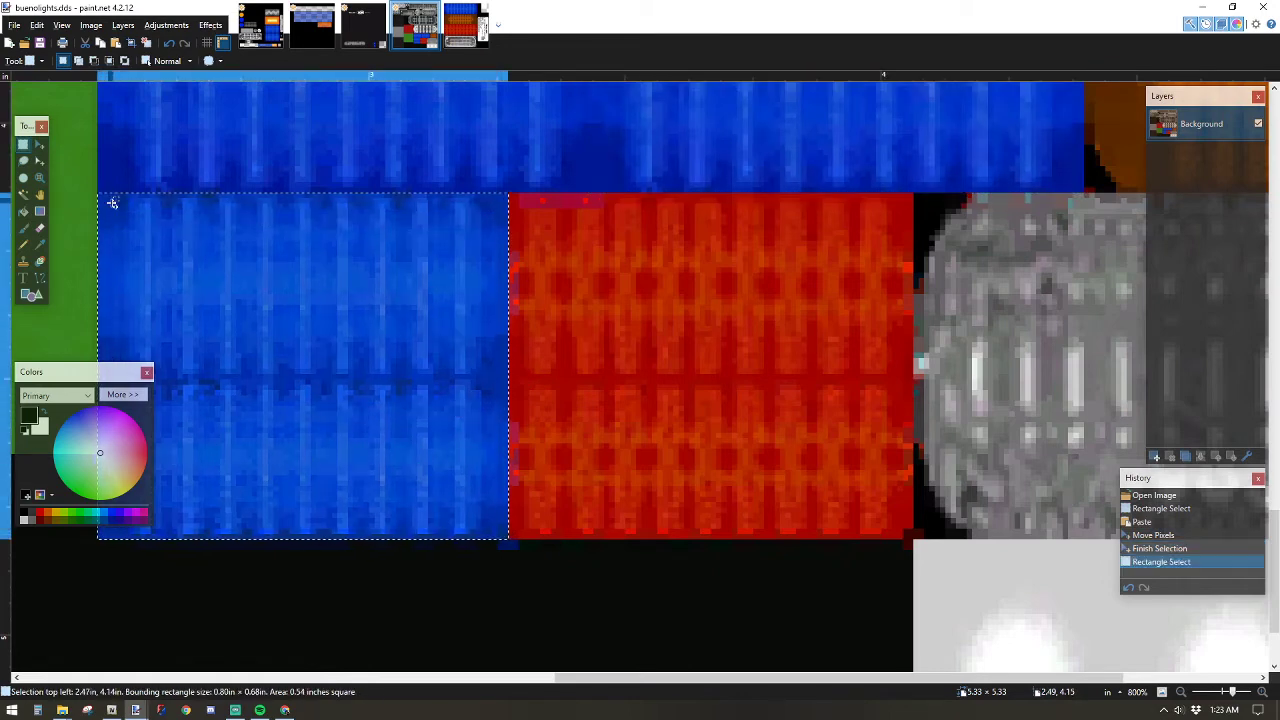
key("ctrl+v")
left_click_drag(637, 558, 936, 558)
key("ctrl+d")
scroll(146, 206, "down", 3)
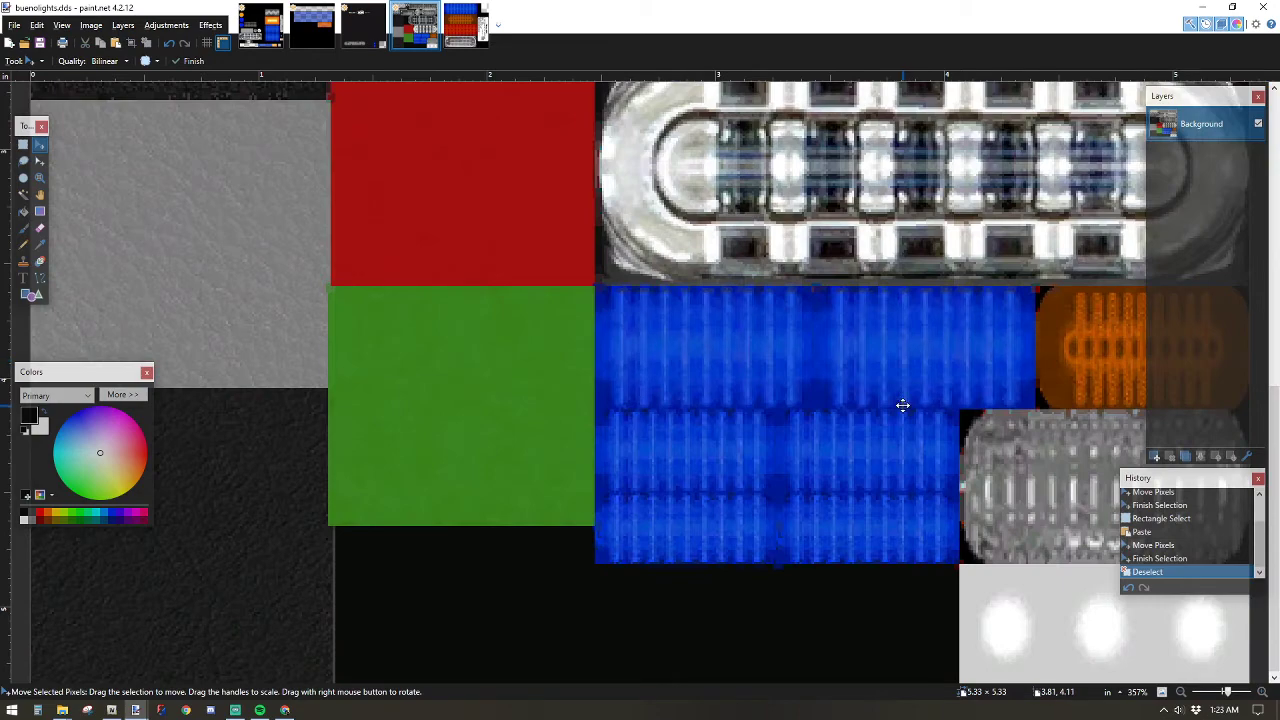
scroll(872, 402, "down", 1)
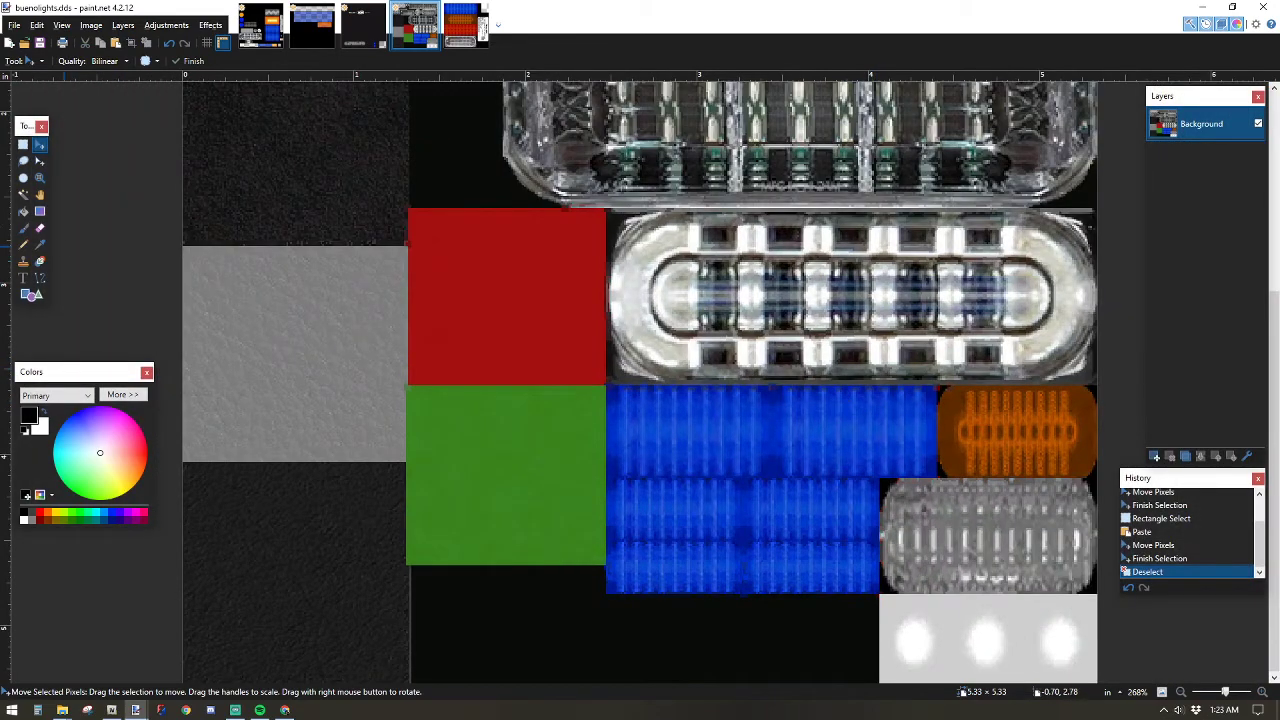
In buenolights, sample a dark blue from the ribbed blue panel and fill the solid red square with it at 35% tolerance.
left_click(23, 213)
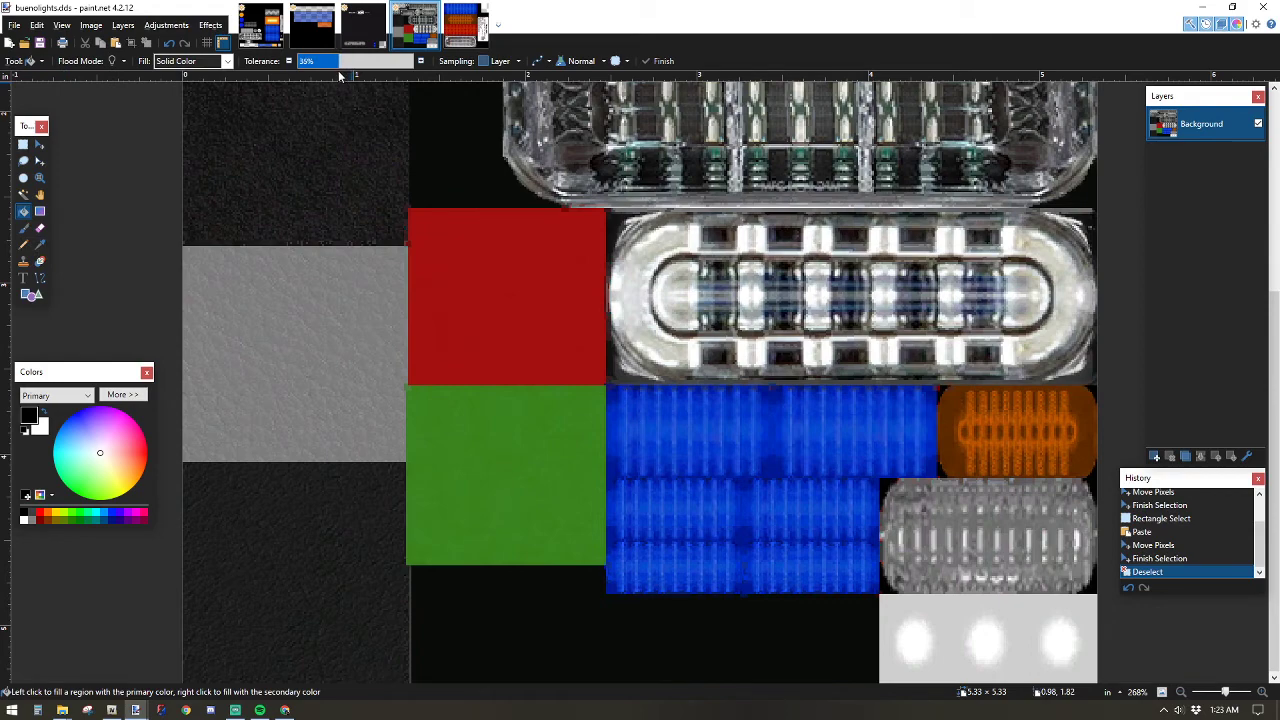
scroll(449, 282, "up", 4)
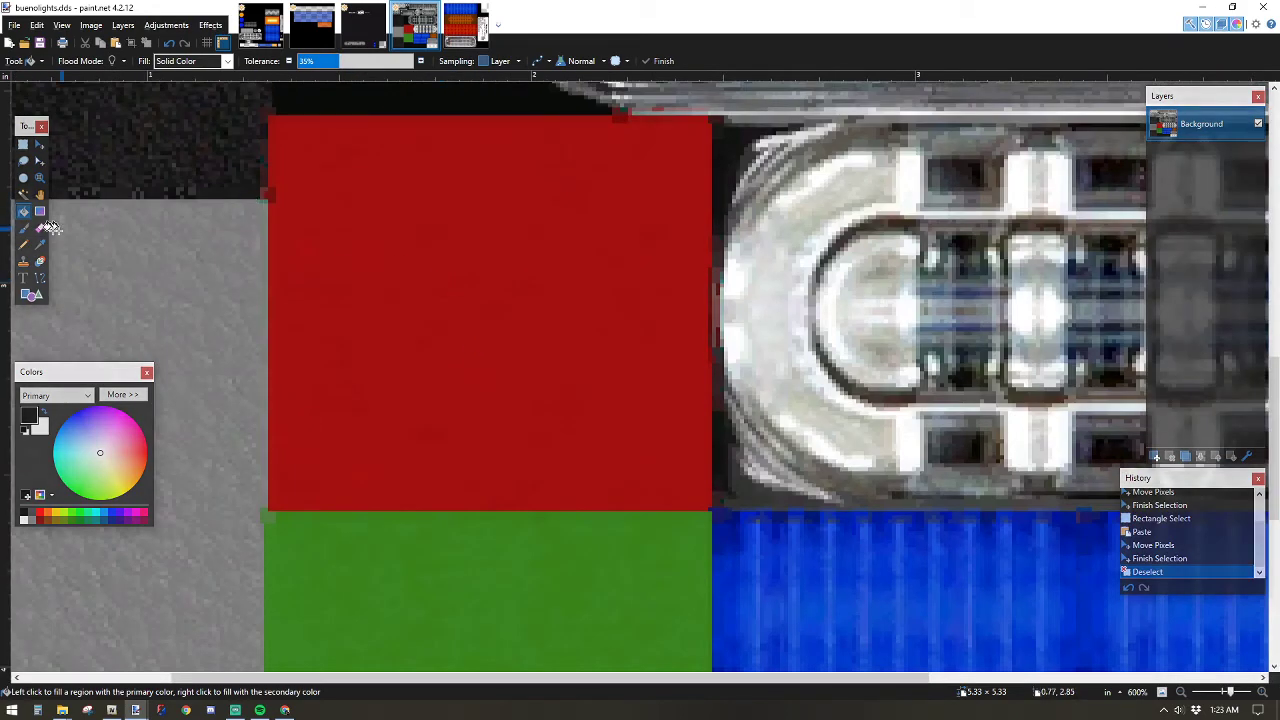
key("k")
scroll(820, 390, "down", 2)
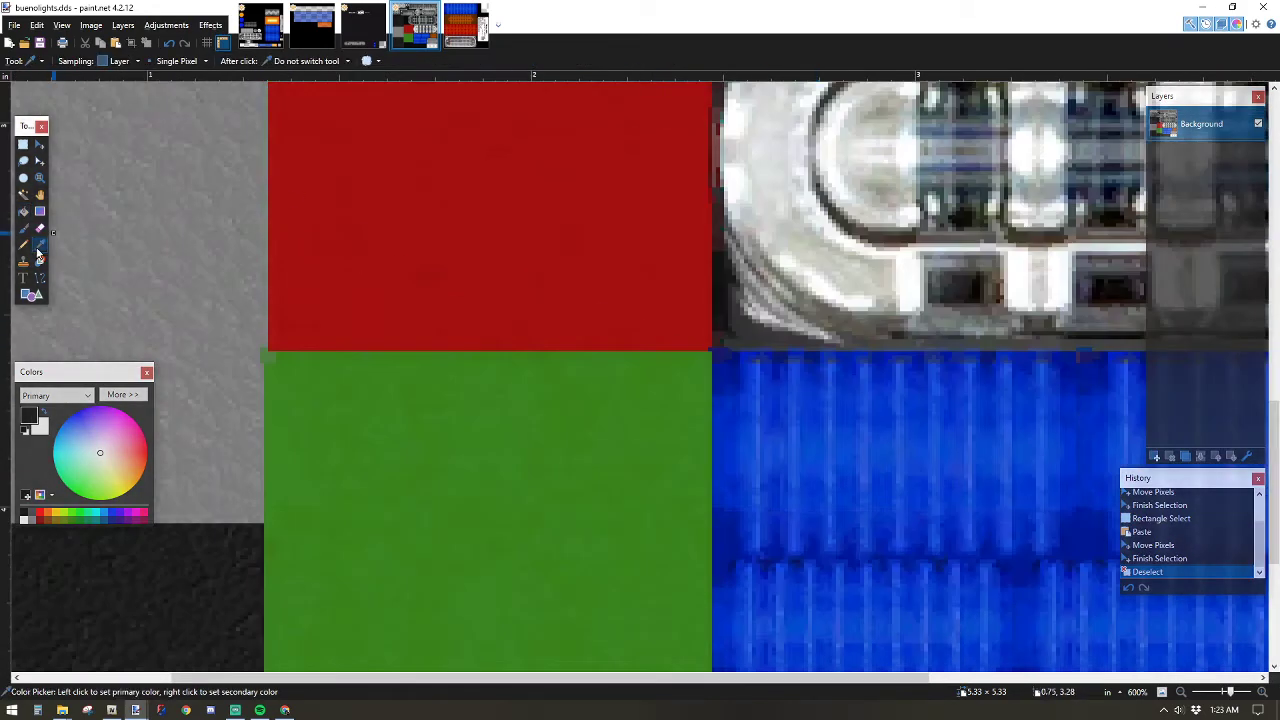
left_click(780, 369)
left_click(23, 211)
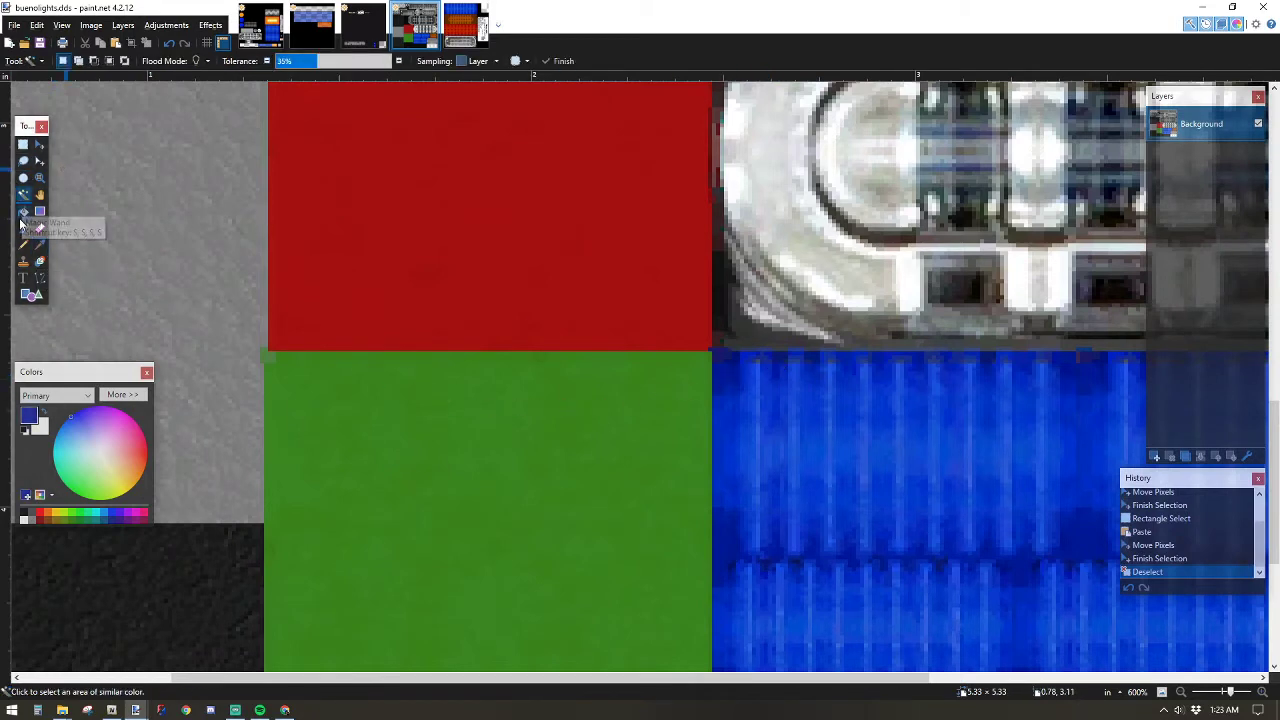
left_click(400, 230)
scroll(425, 237, "down", 4)
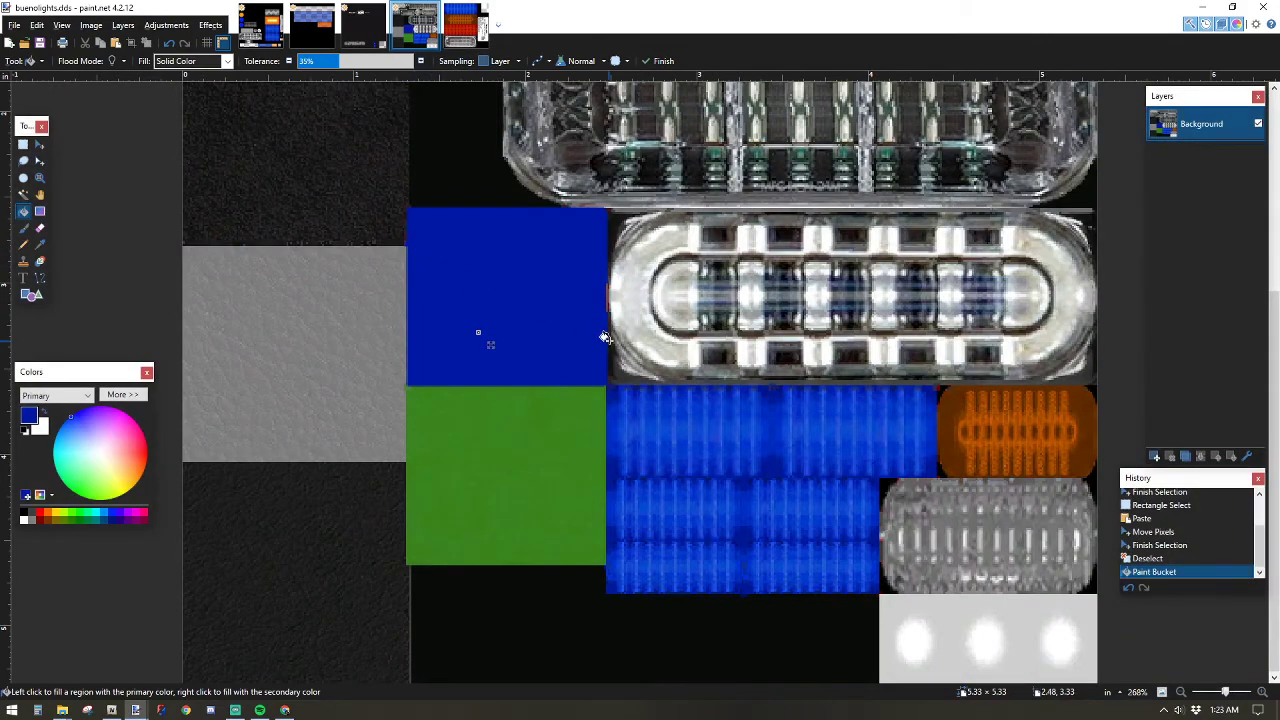
scroll(282, 290, "up", 5)
scroll(477, 363, "down", 1)
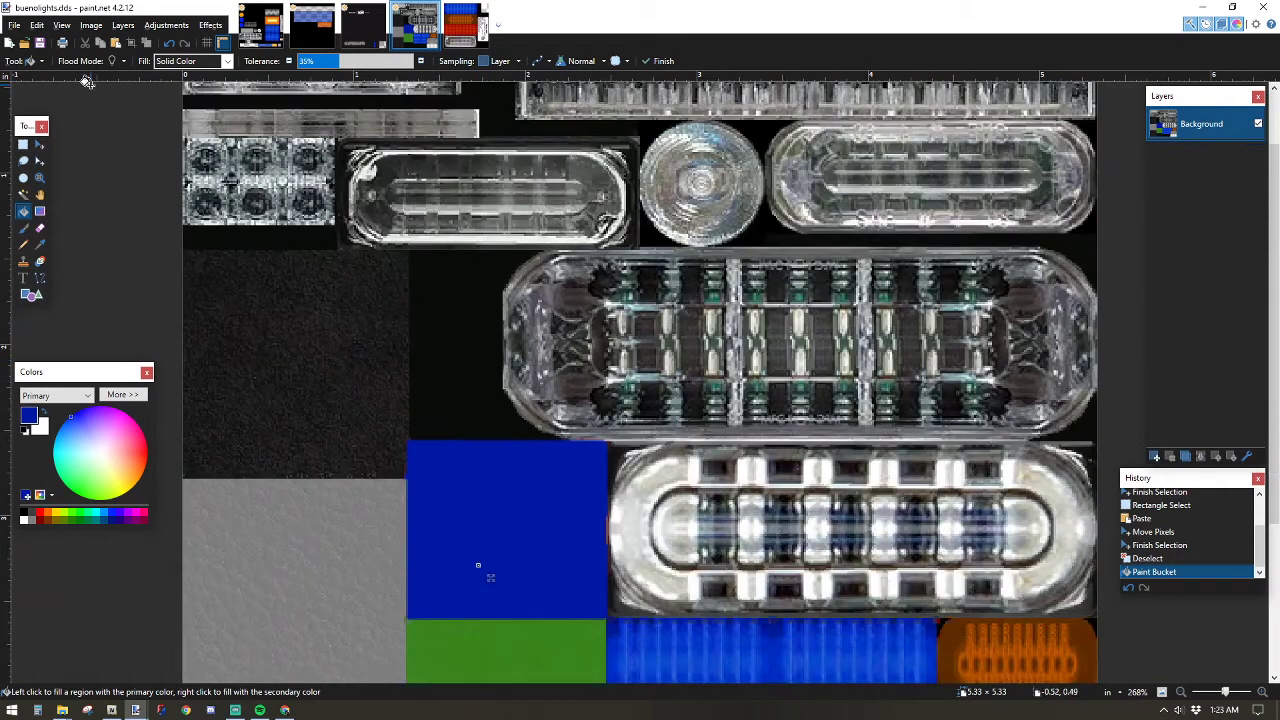
In dom_linz6, copy the blue ribbed panel and place the copy exactly over the red panel.
left_click(462, 25)
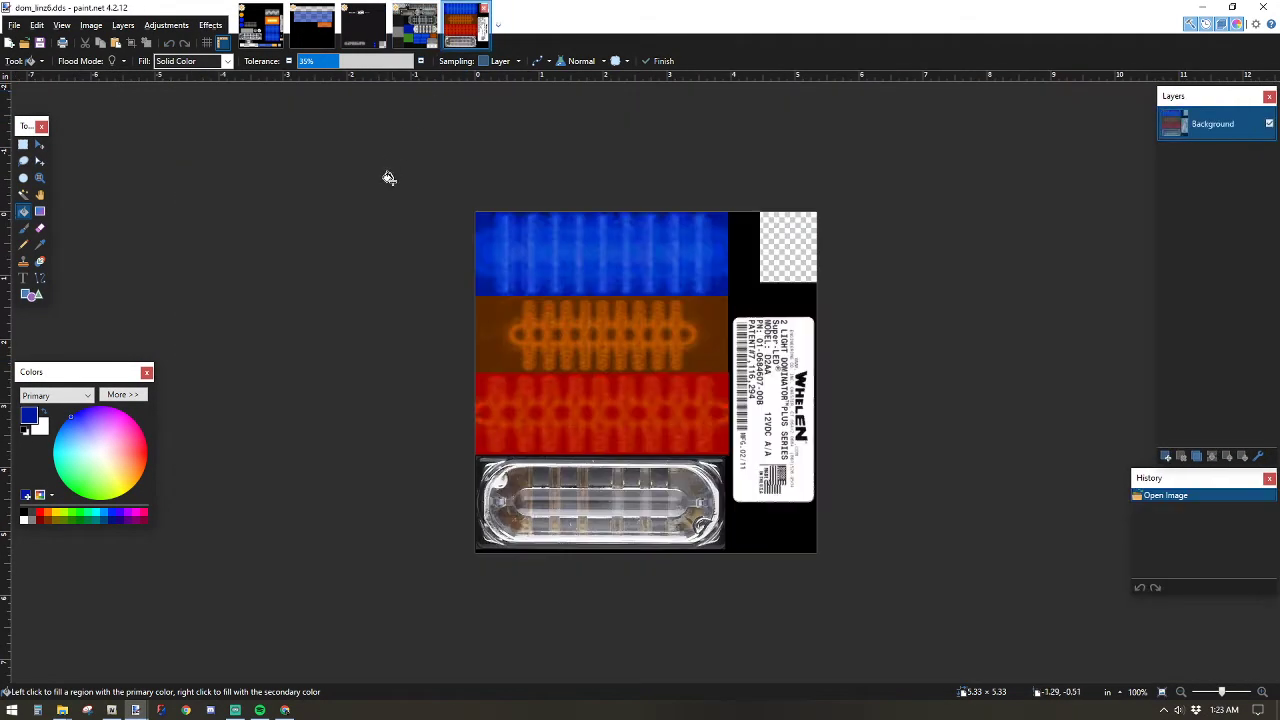
left_click(24, 146)
key("ctrl+plus")
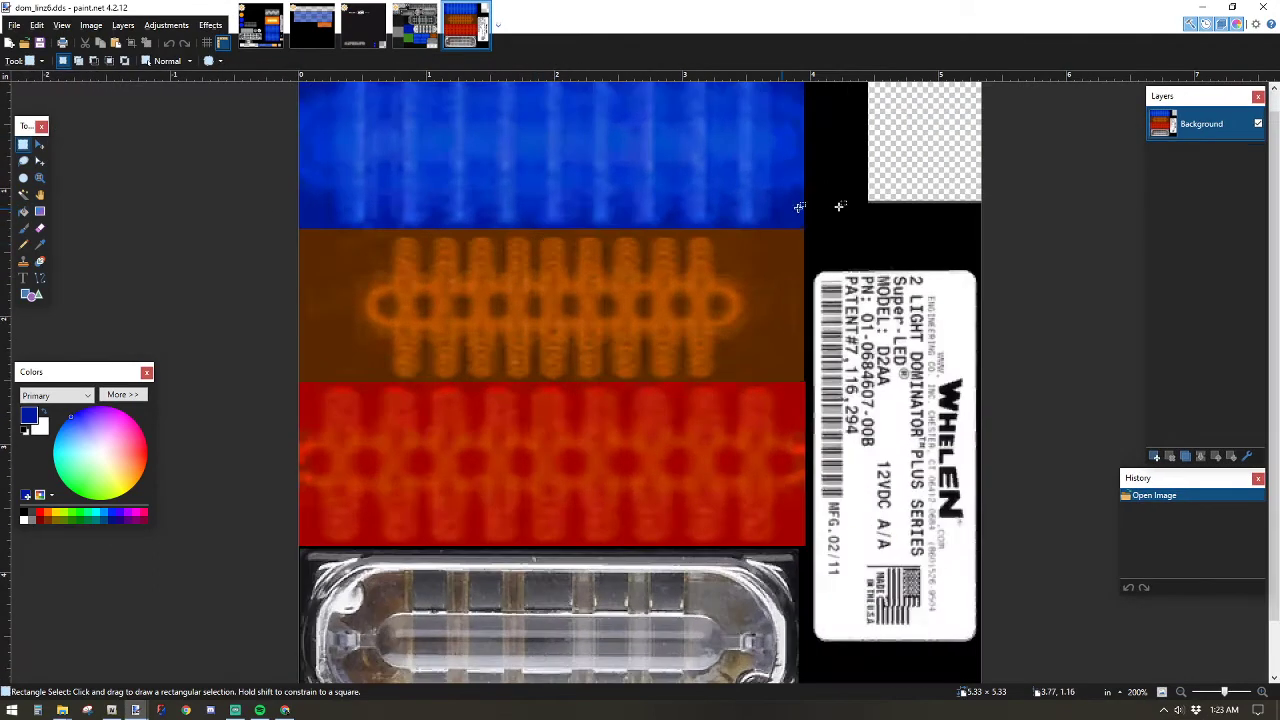
left_click_drag(803, 228, 43, 7)
key("ctrl+c")
key("ctrl+v")
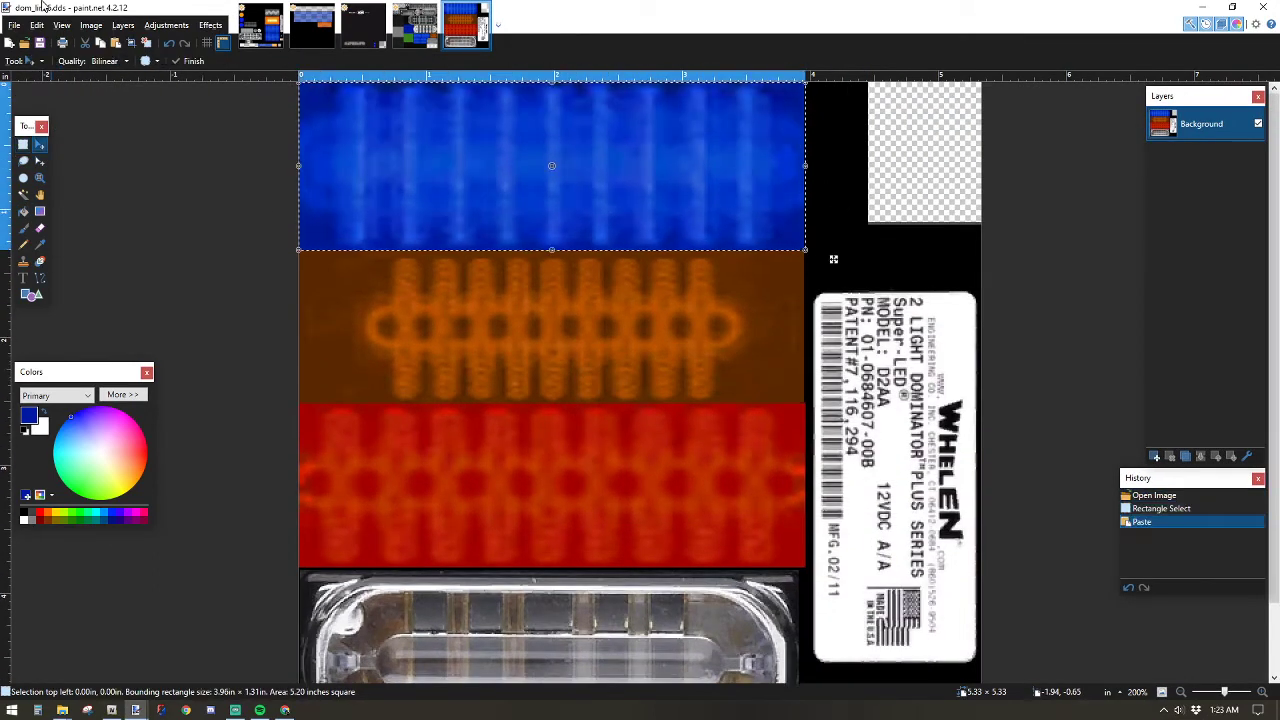
left_click_drag(833, 257, 833, 583)
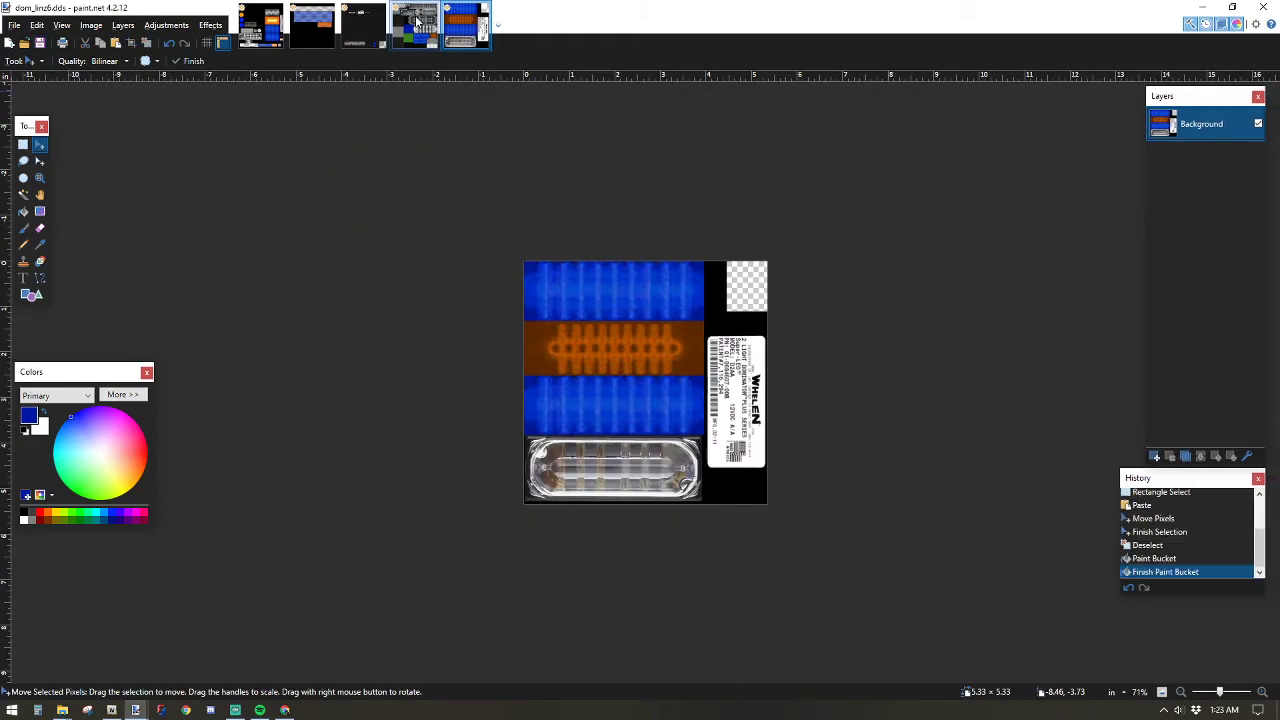
Look through the open textures to check their recolored light areas.
left_click(419, 22)
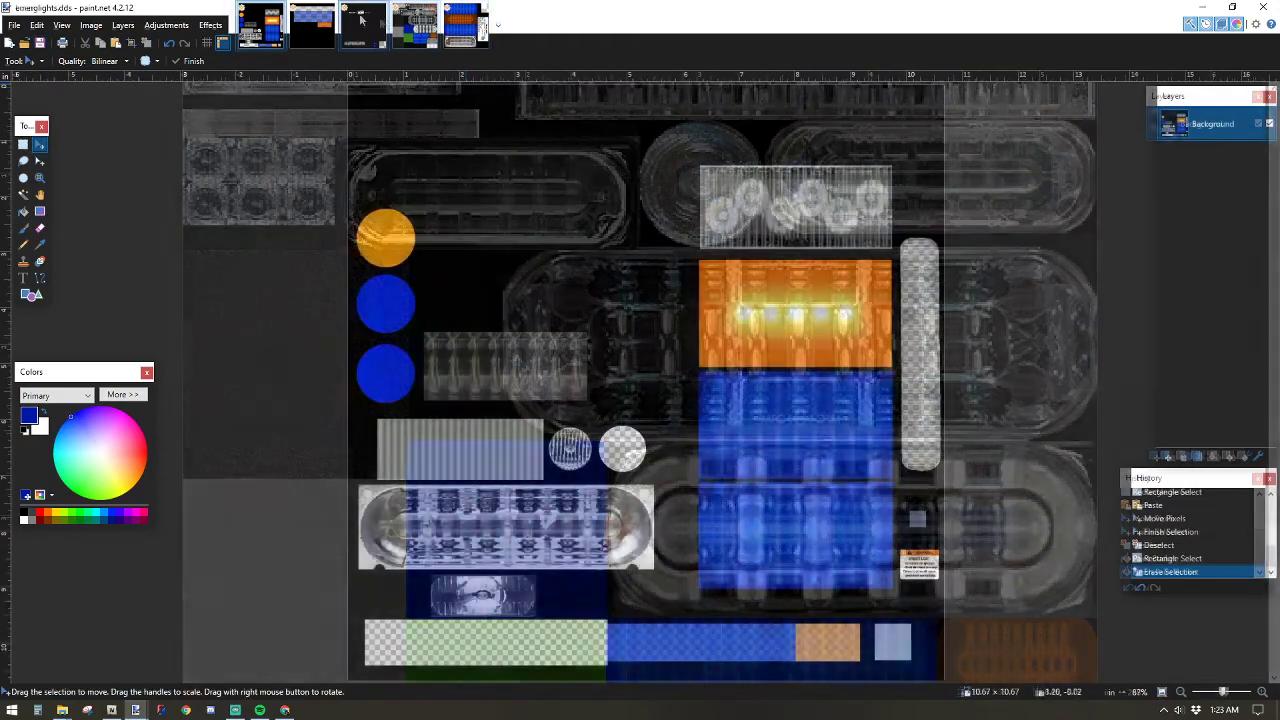
key("ctrl+Tab")
key("ctrl+Tab")
key("ctrl+Tab")
key("ctrl+Tab")
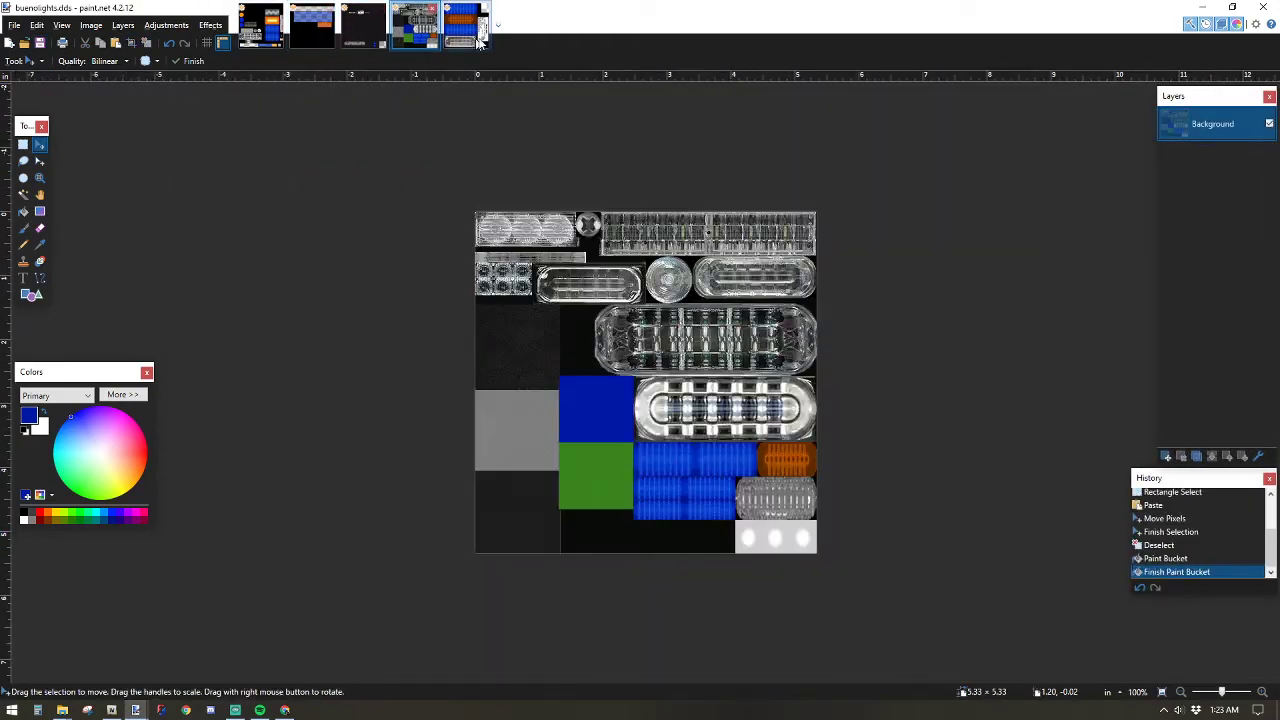
Save the emerglights texture as a PNG in the ALL BLUES folder of 2016 FPIS, with auto-detected bit depth.
key("ctrl+Tab")
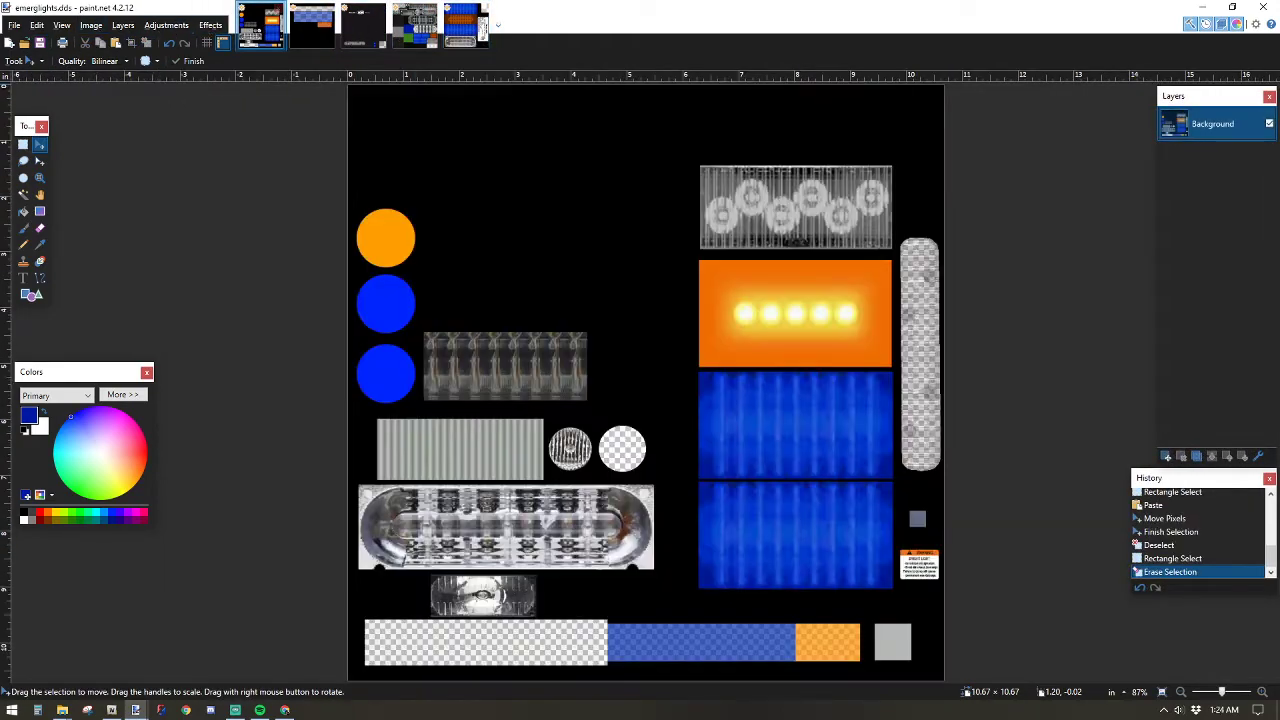
left_click(14, 25)
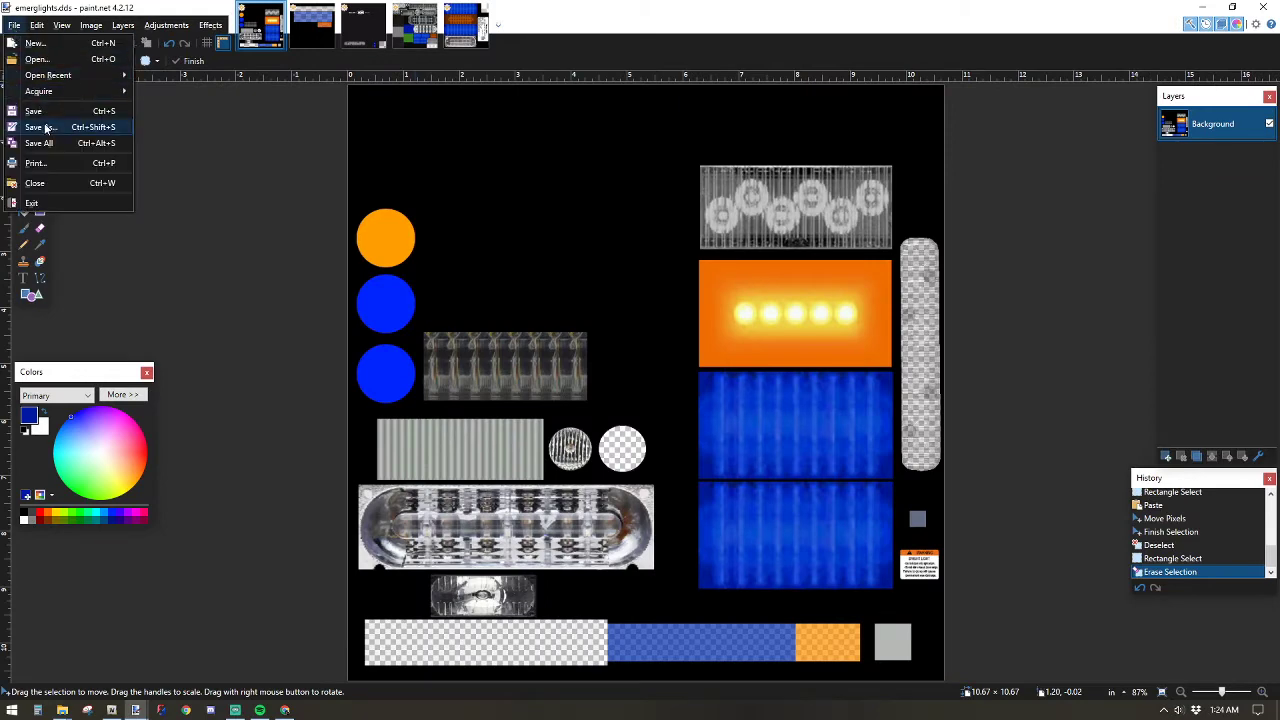
left_click(47, 128)
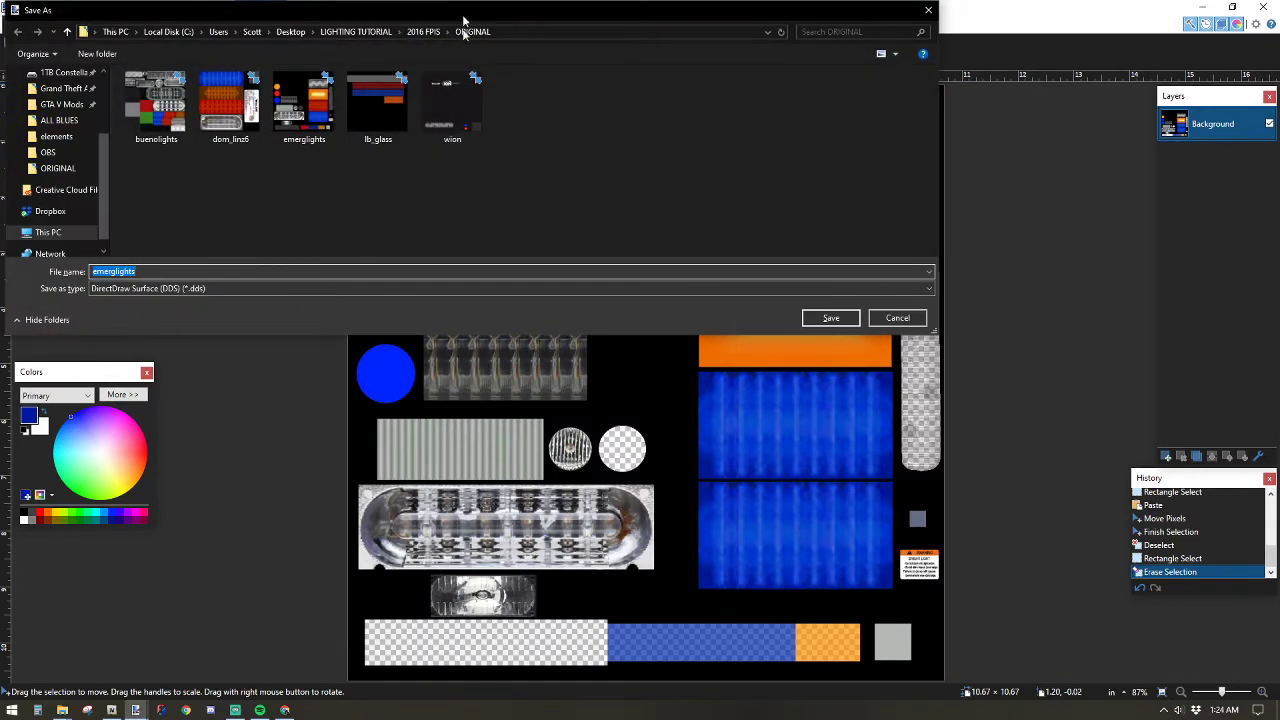
left_click(414, 34)
double_click(210, 88)
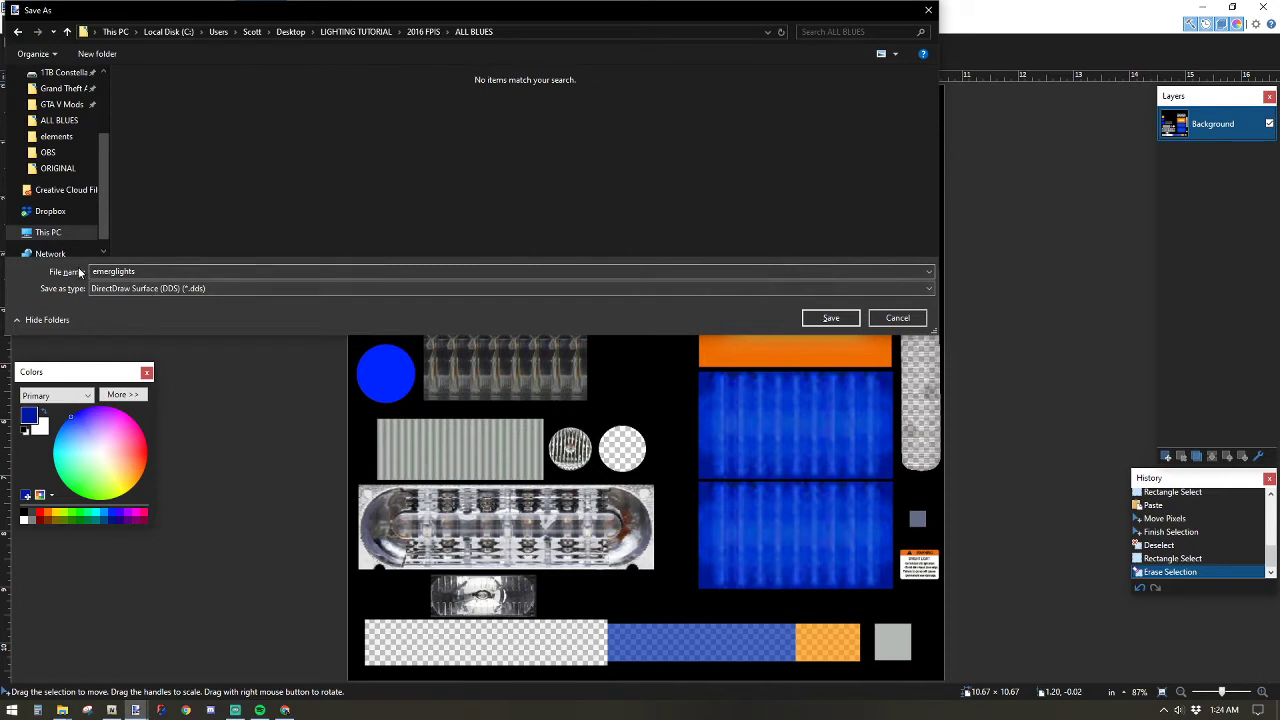
left_click(150, 288)
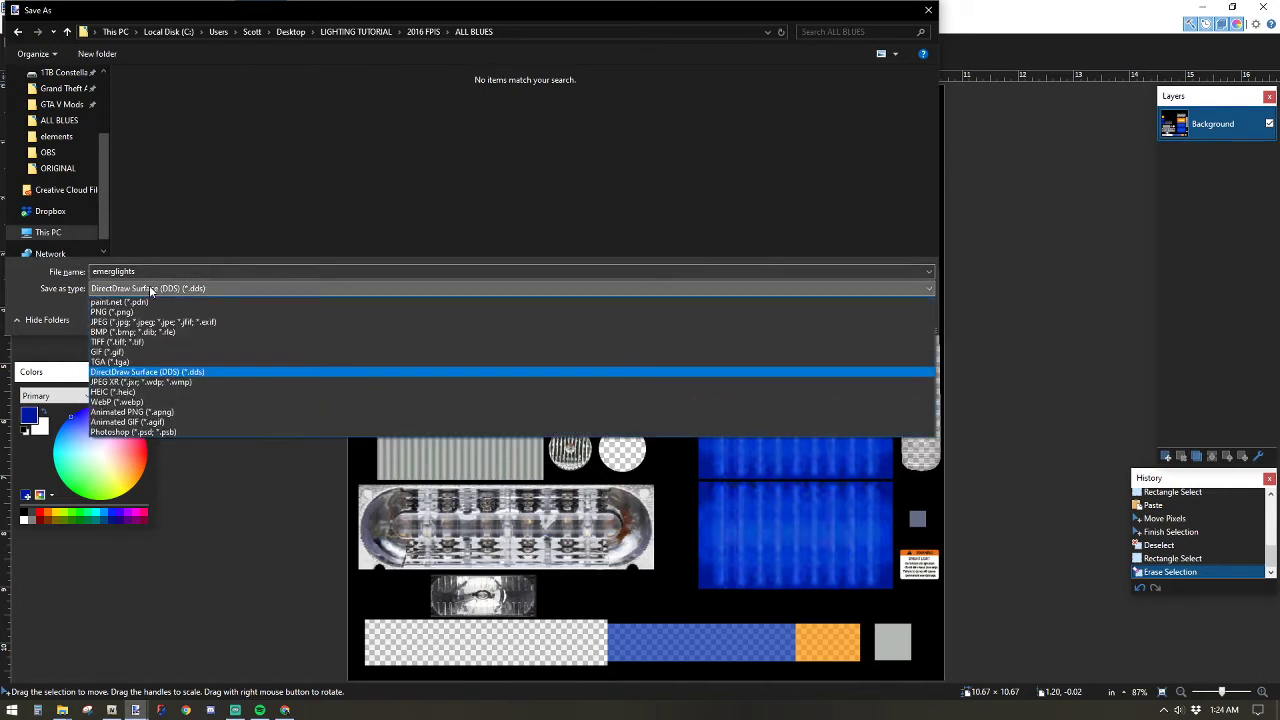
left_click(128, 312)
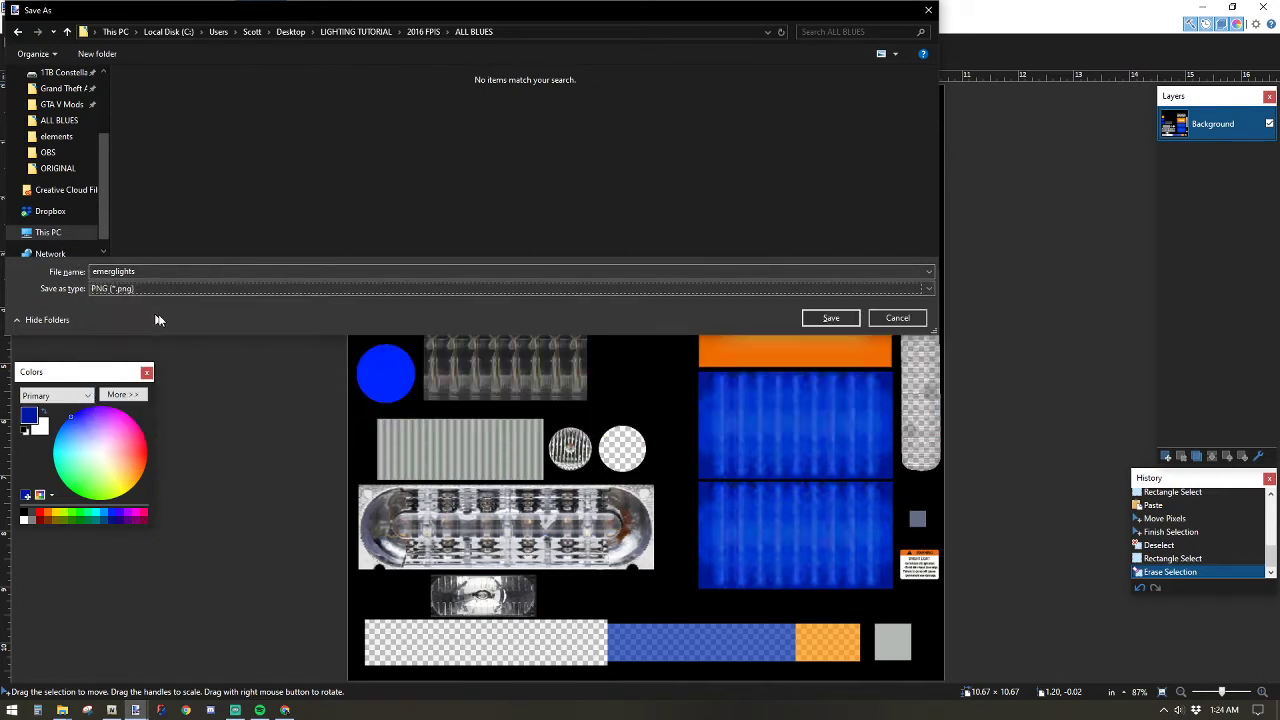
left_click(812, 320)
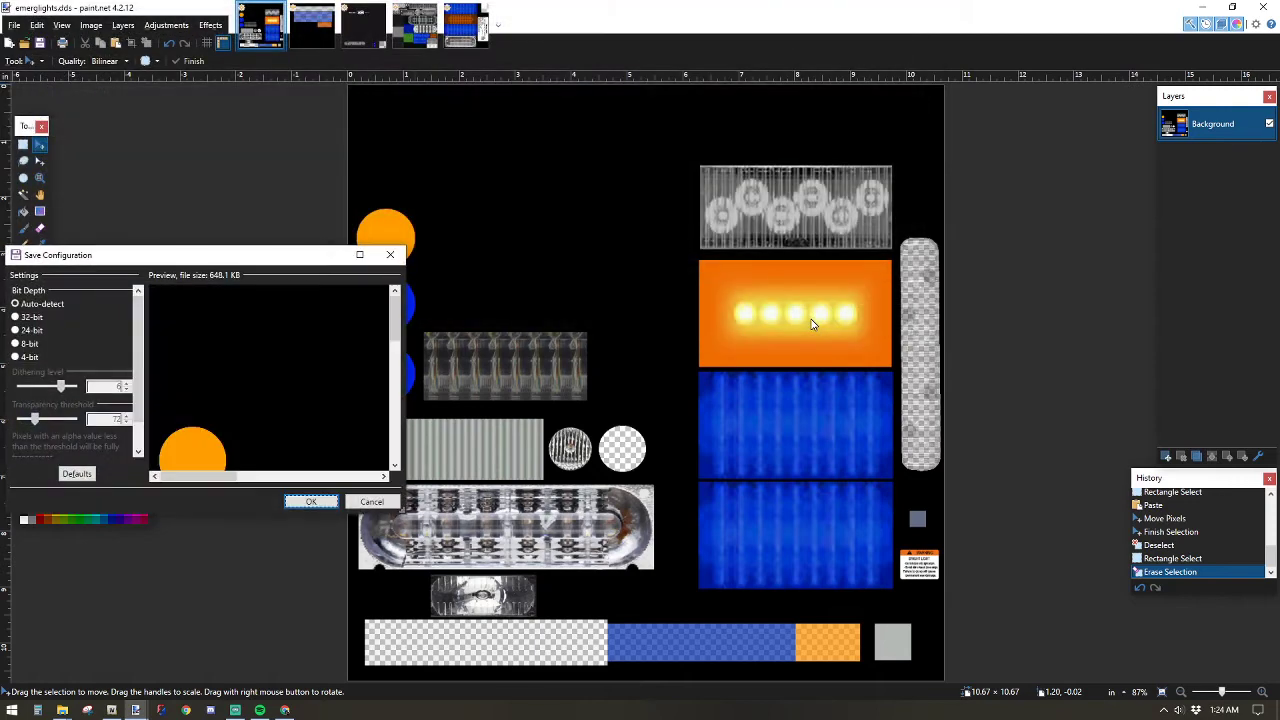
left_click(328, 502)
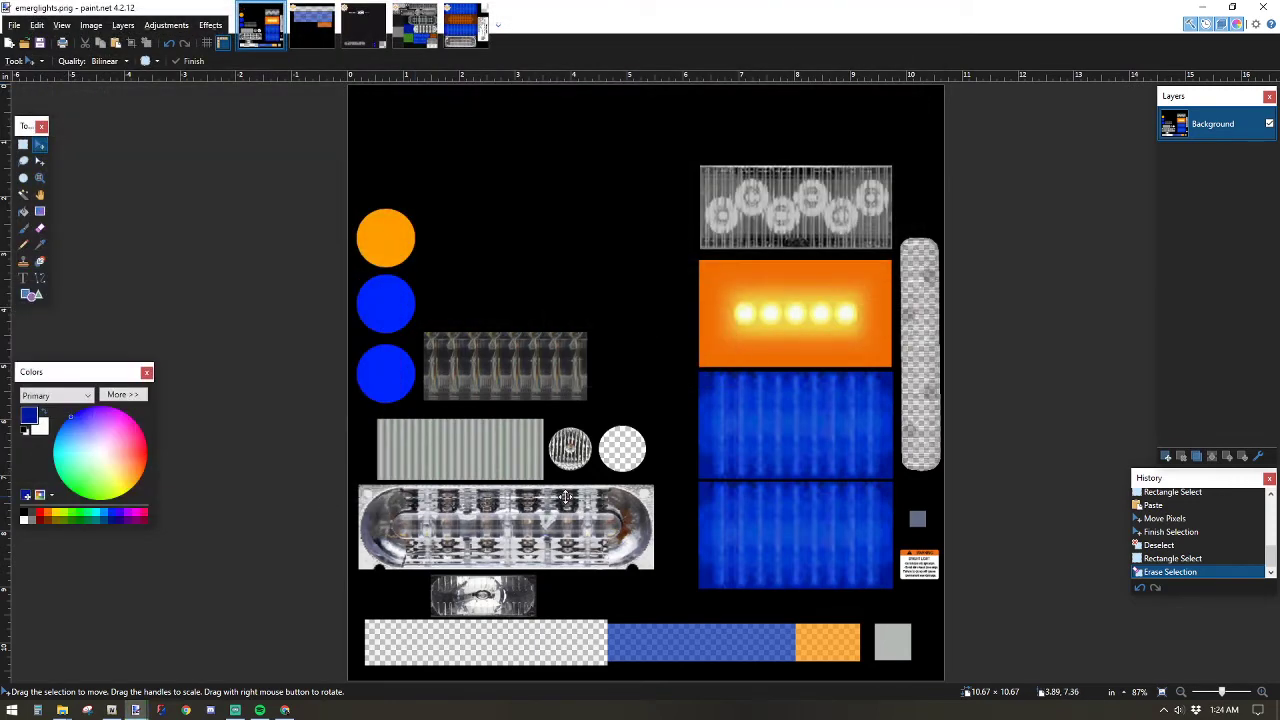
Save the lb_glass texture as a PNG in the ALL BLUES folder, with auto-detected bit depth.
left_click(312, 25)
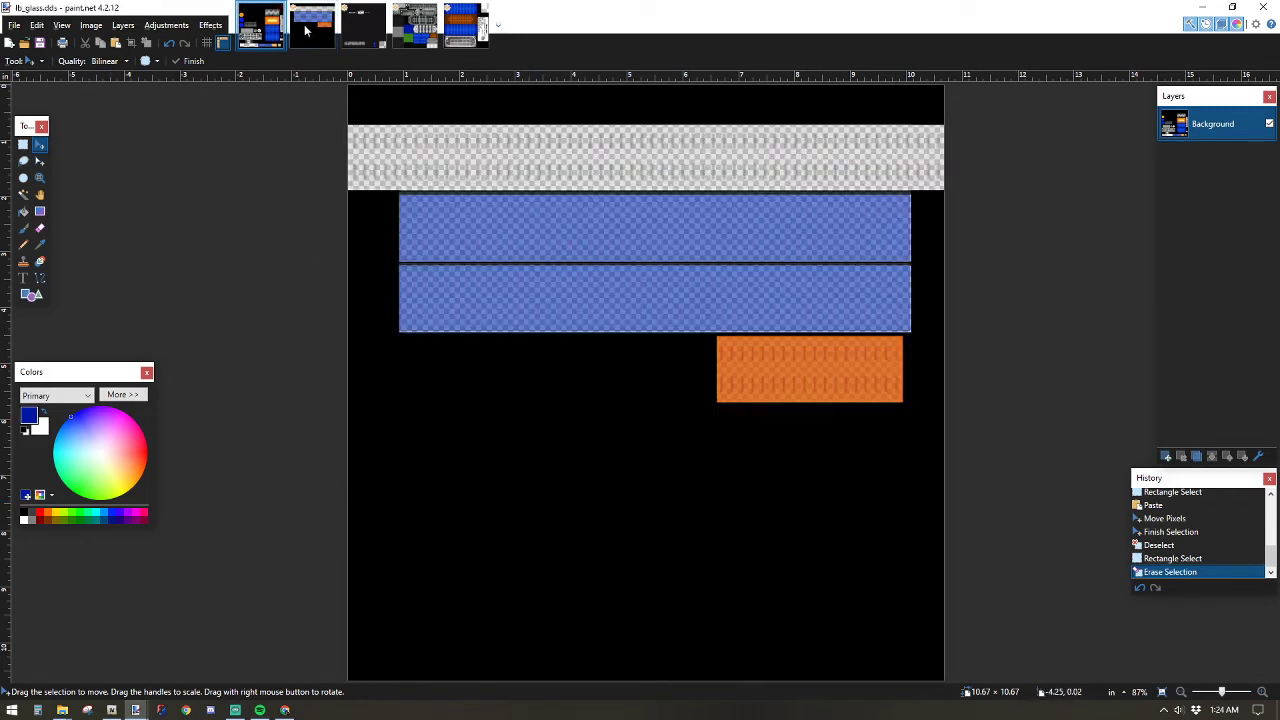
left_click(14, 25)
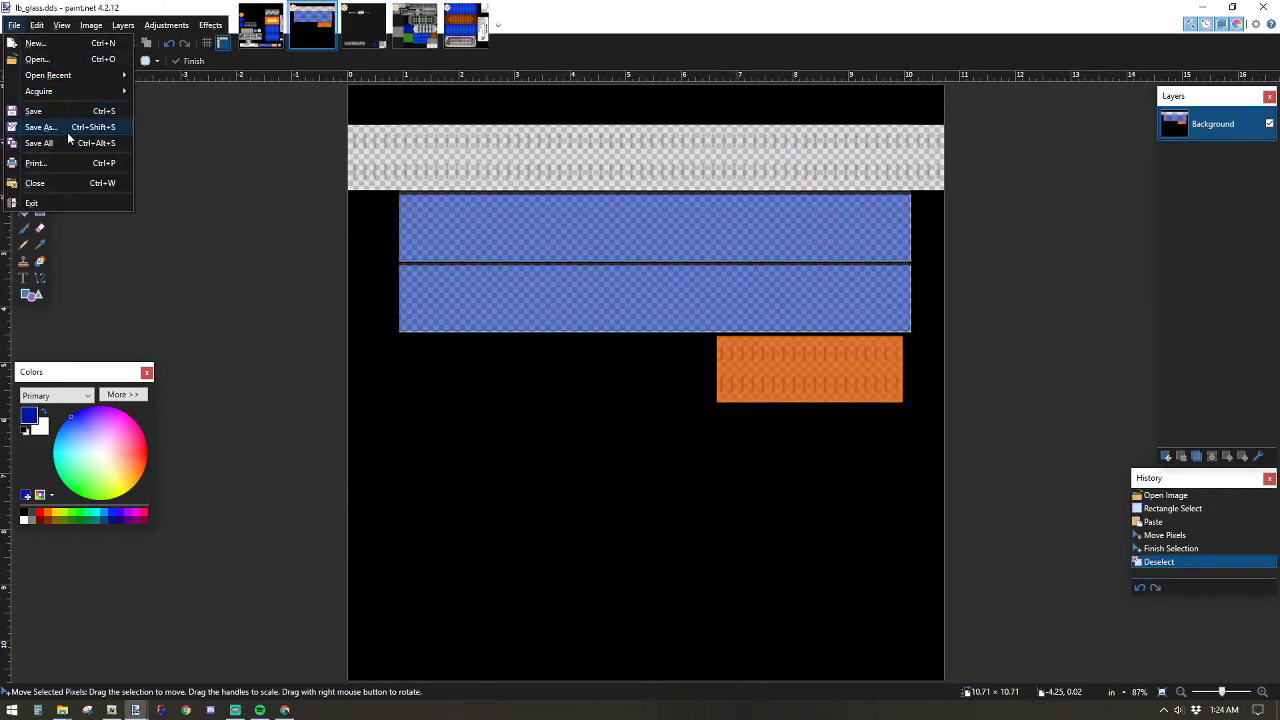
left_click(62, 128)
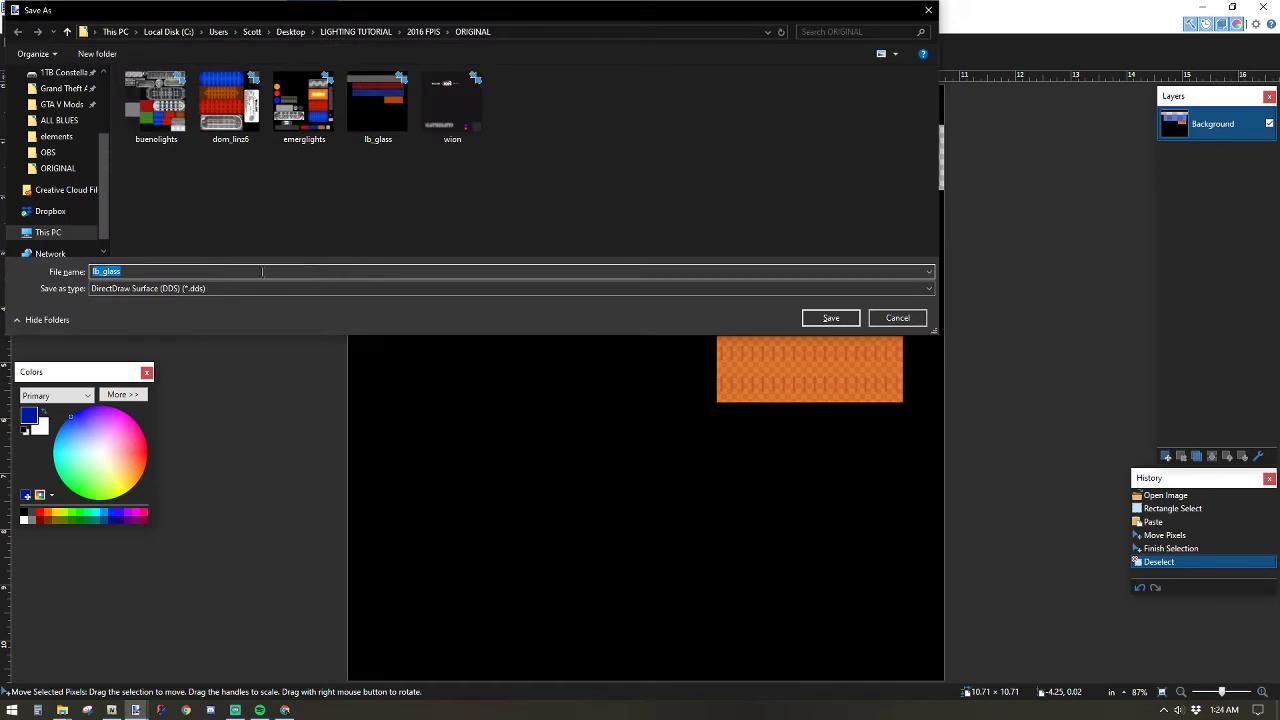
left_click(262, 287)
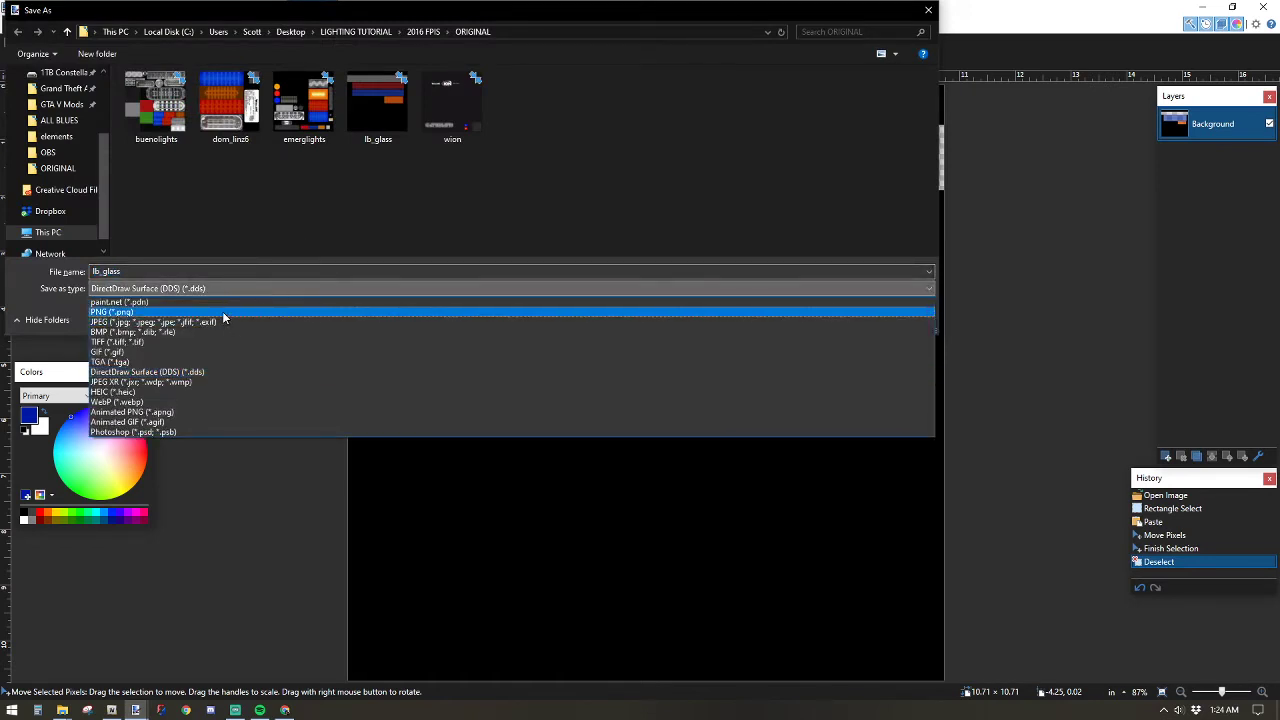
left_click(225, 313)
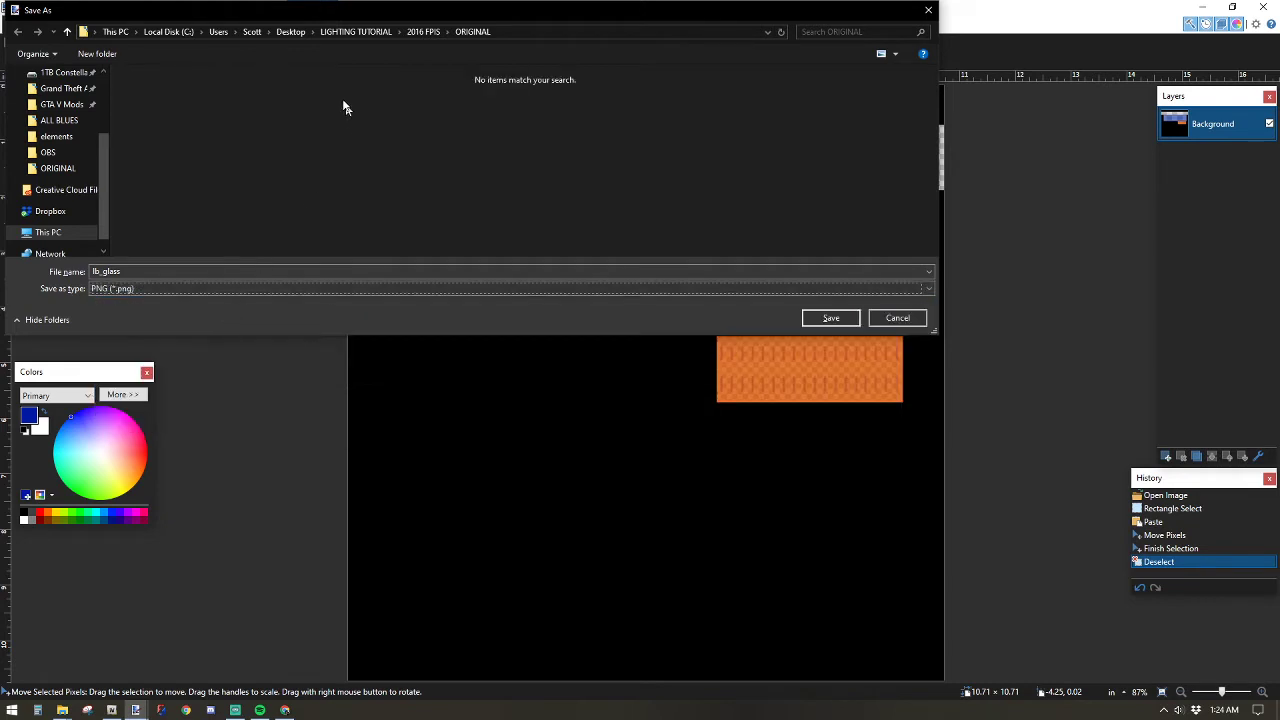
left_click(430, 32)
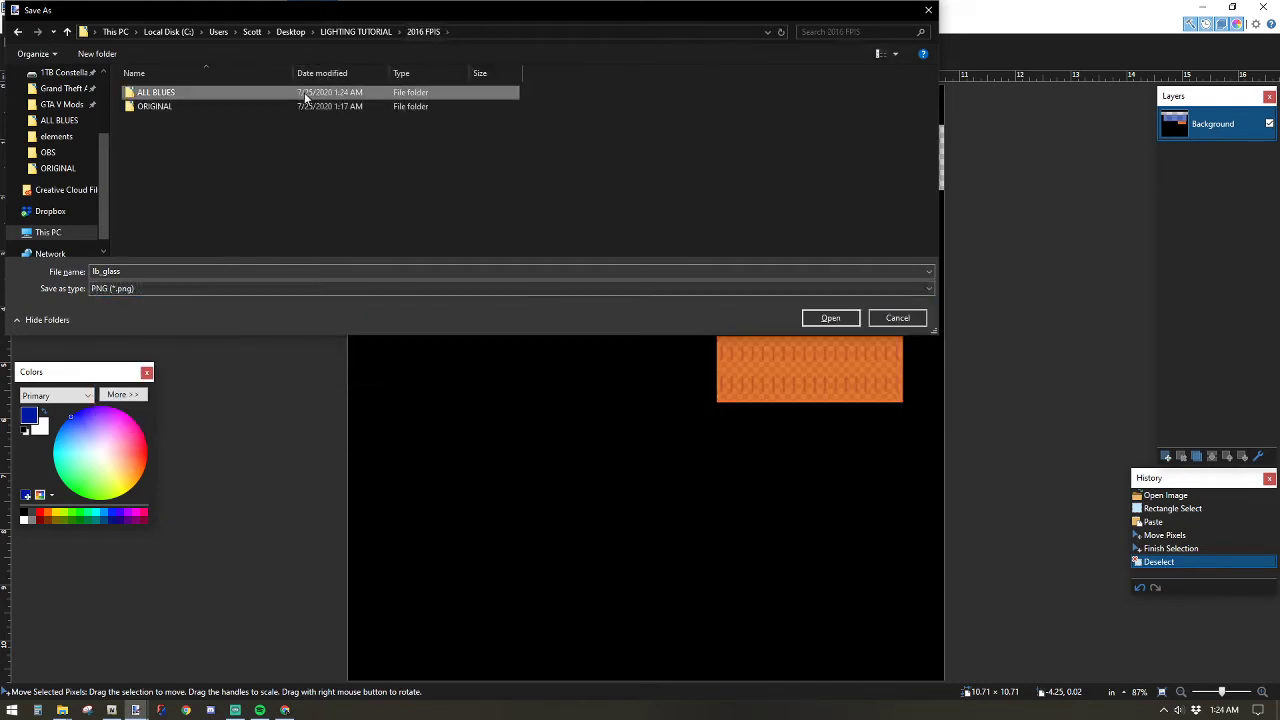
double_click(305, 93)
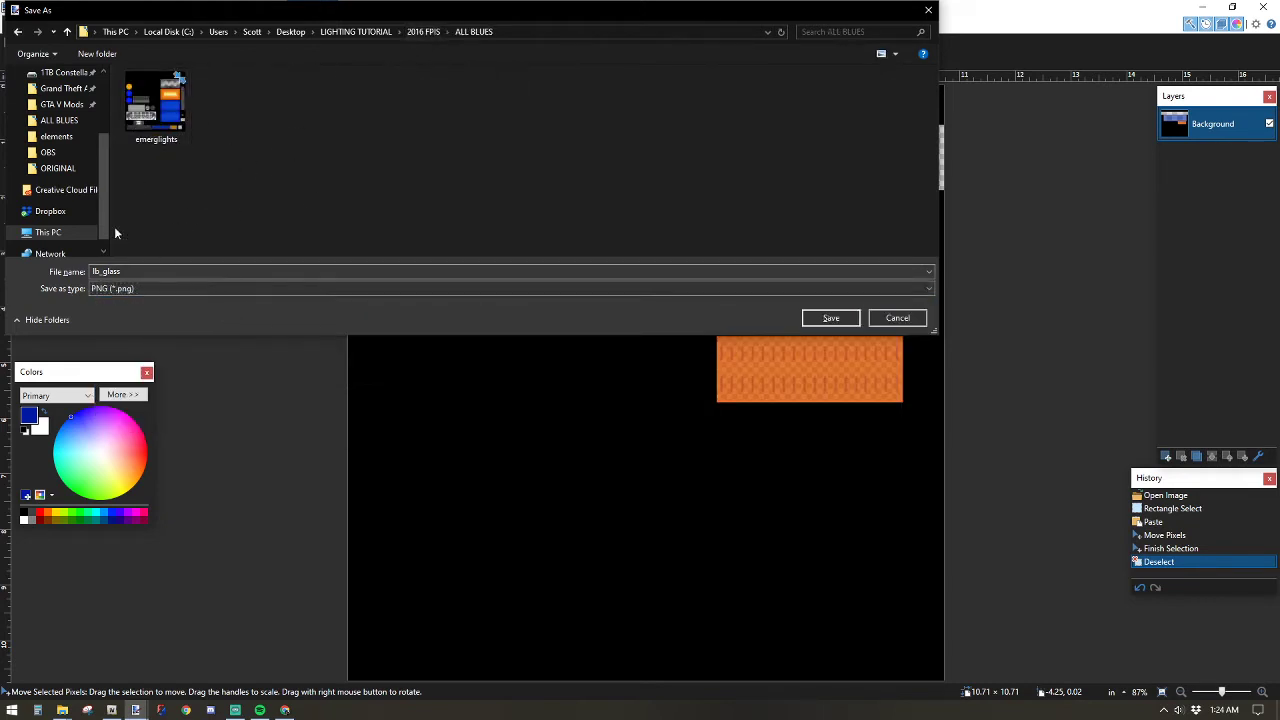
left_click(830, 318)
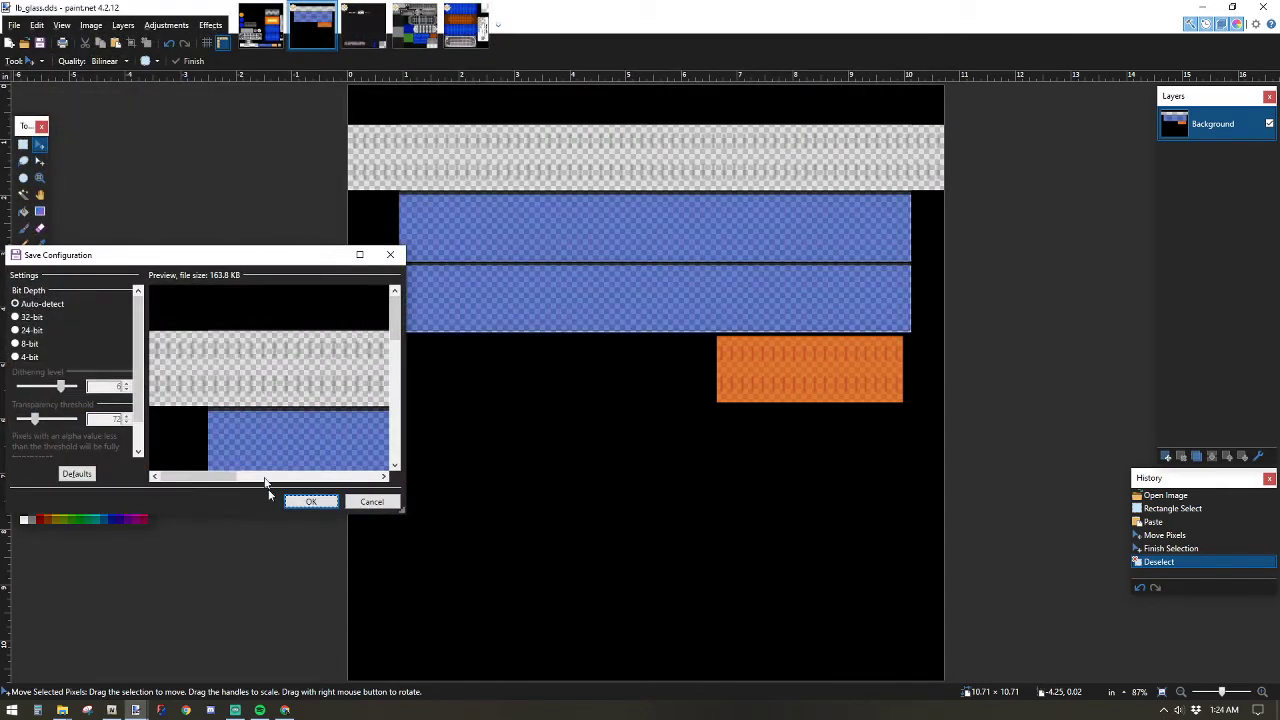
left_click(311, 502)
Save the wion texture as a PNG in the ALL BLUES folder, with auto-detected bit depth.
left_click(363, 27)
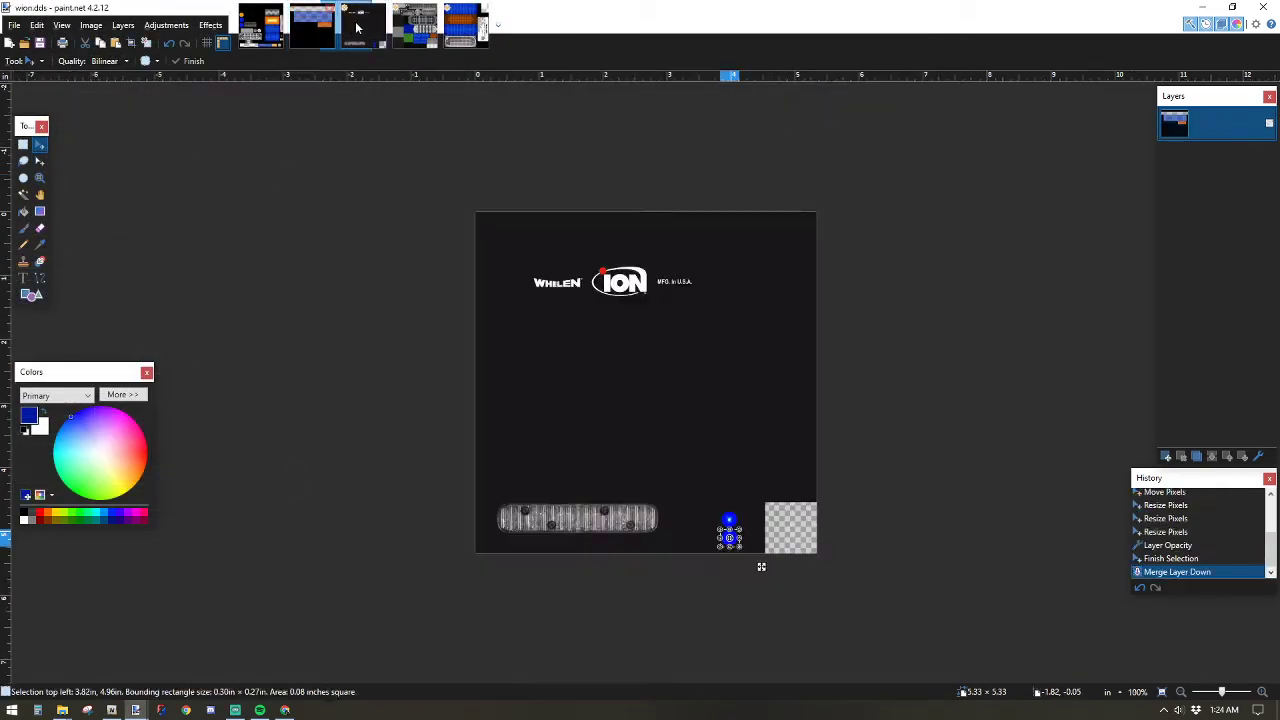
left_click(14, 24)
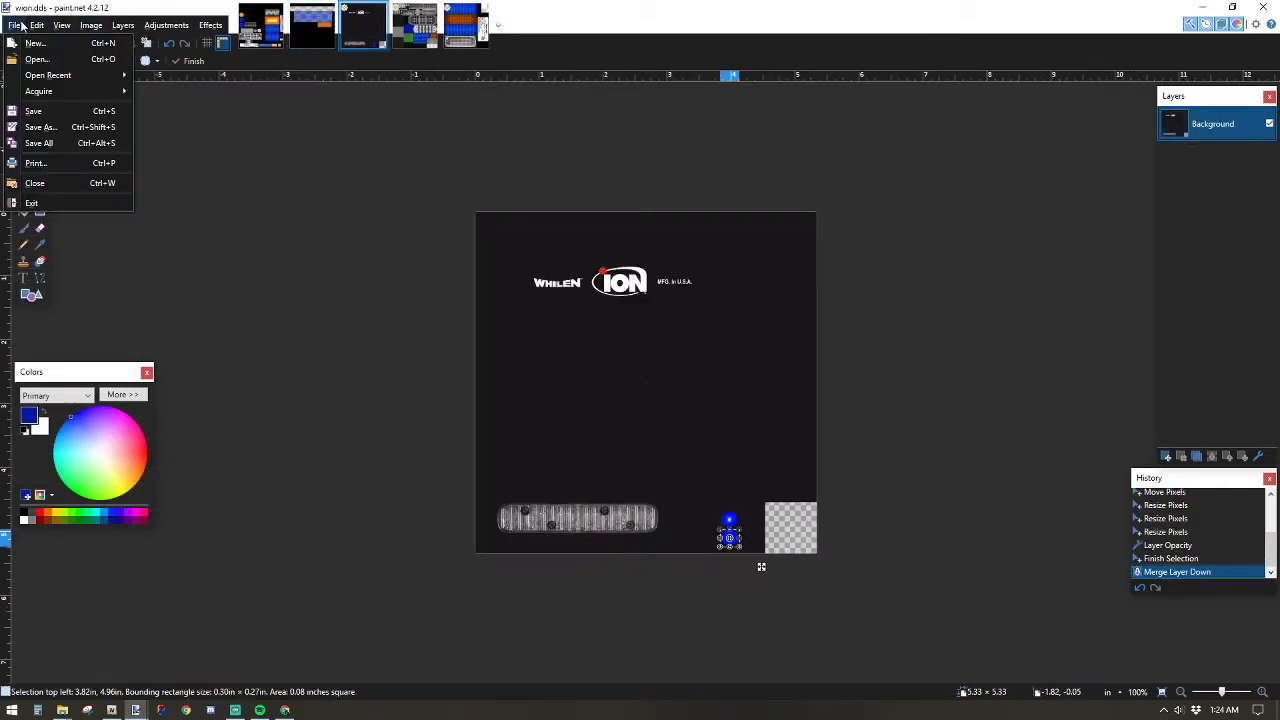
left_click(40, 127)
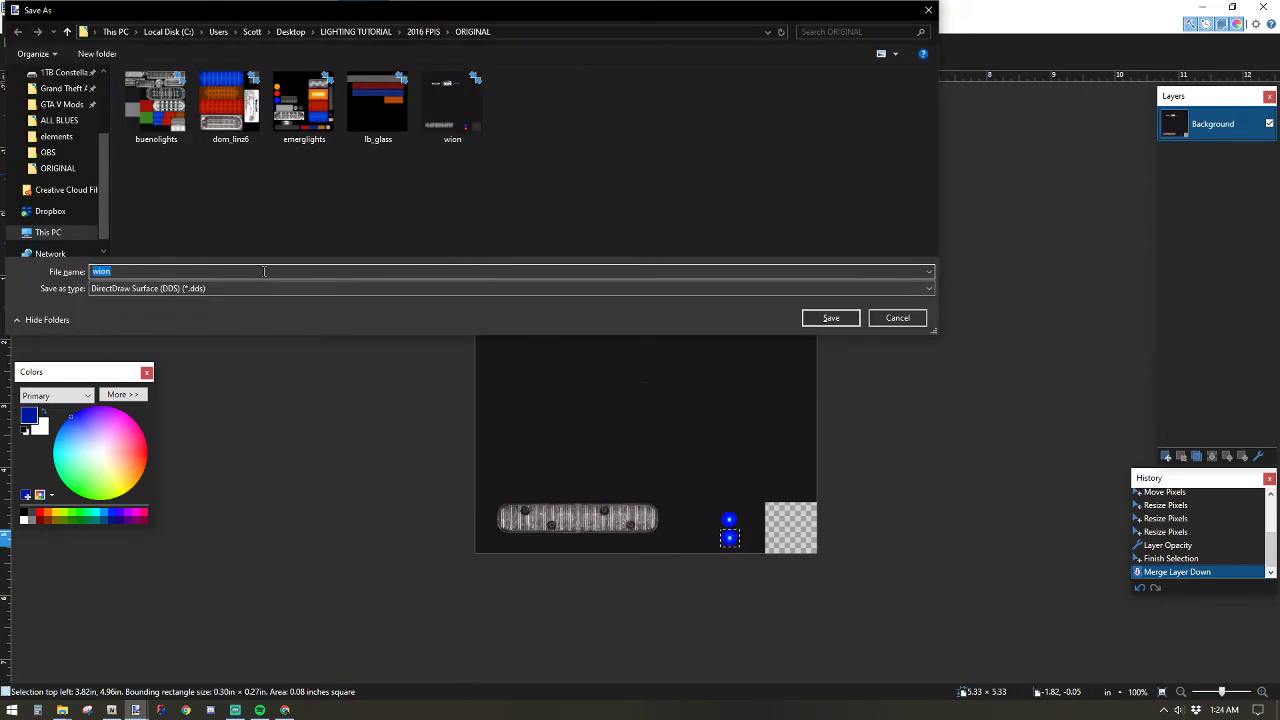
left_click(245, 288)
left_click(247, 312)
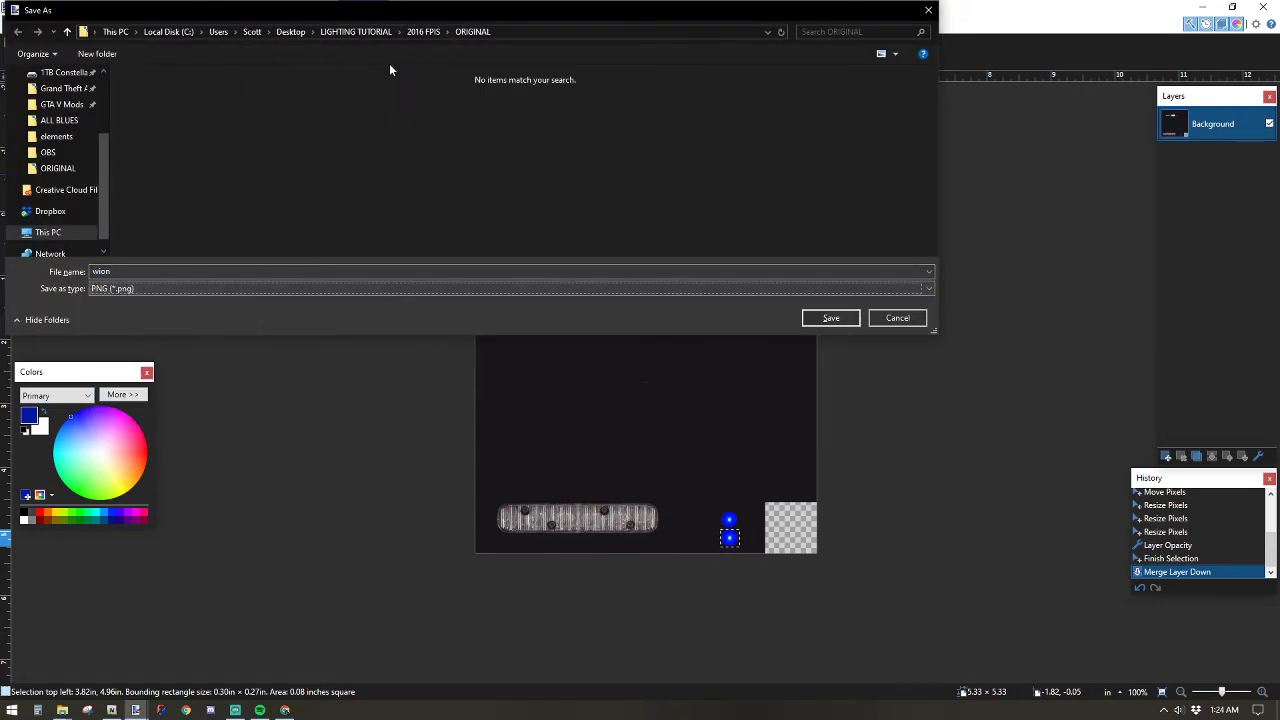
left_click(423, 31)
double_click(300, 91)
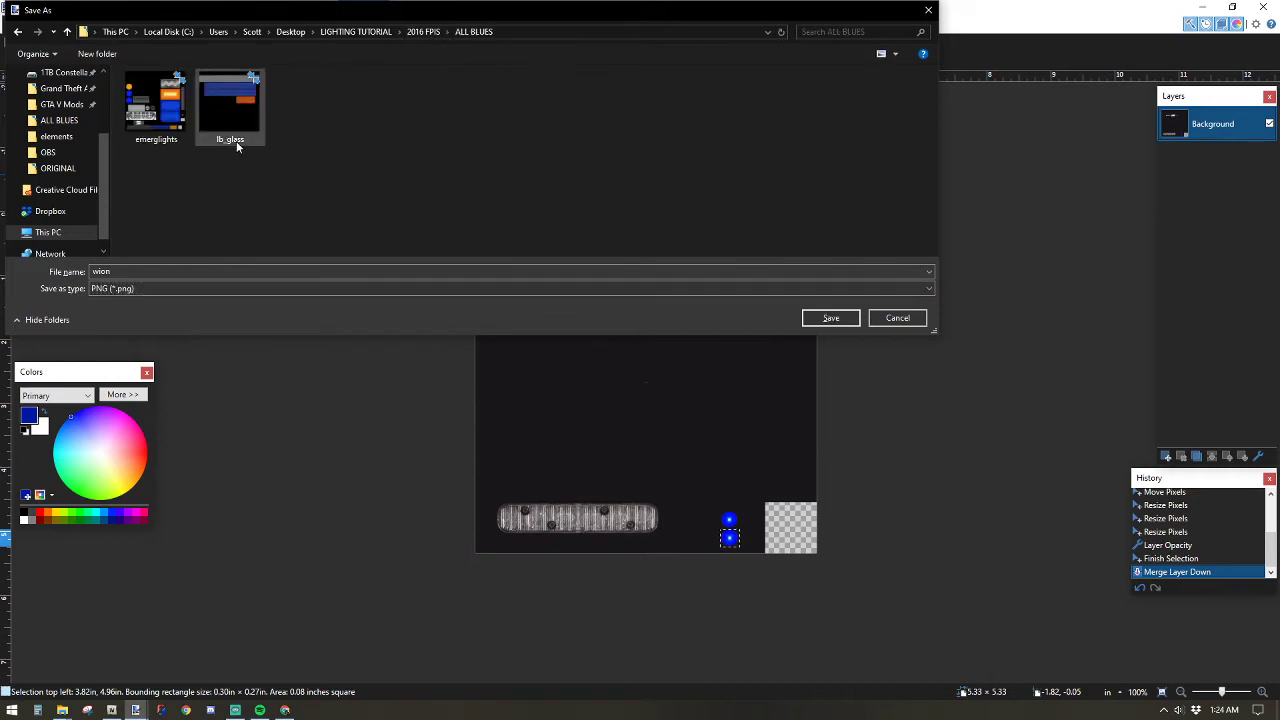
left_click(812, 318)
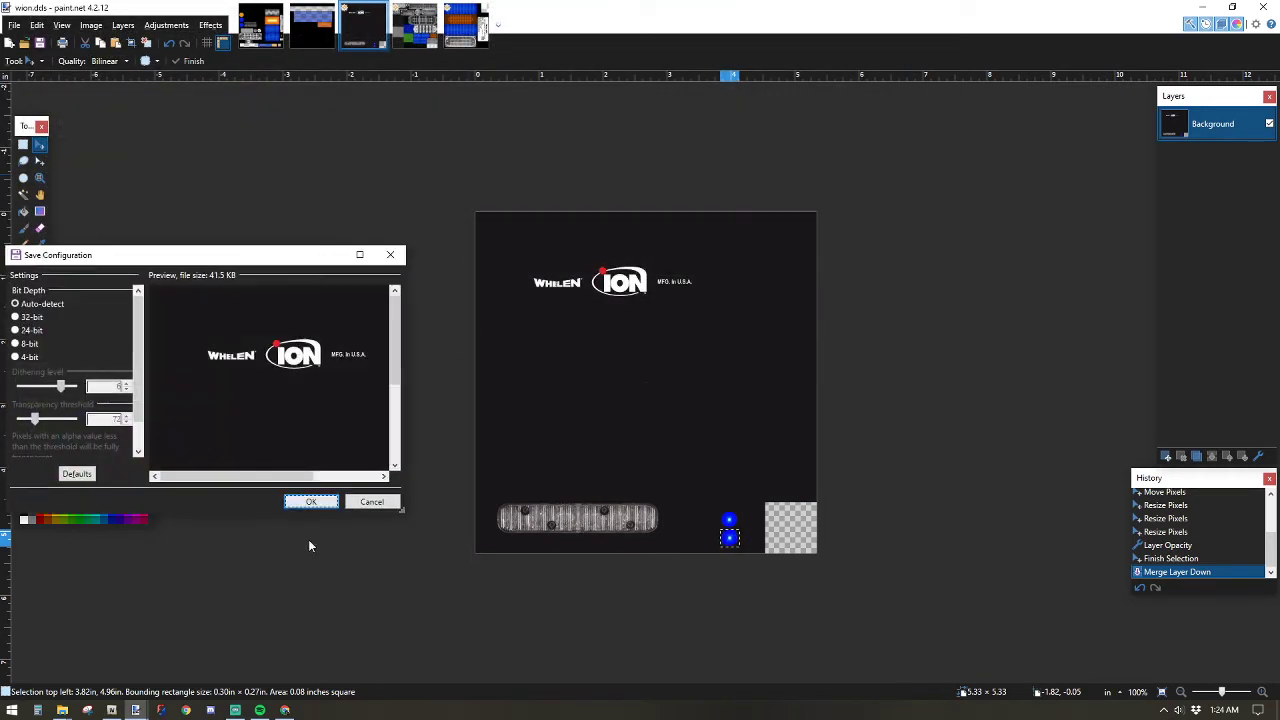
left_click(310, 502)
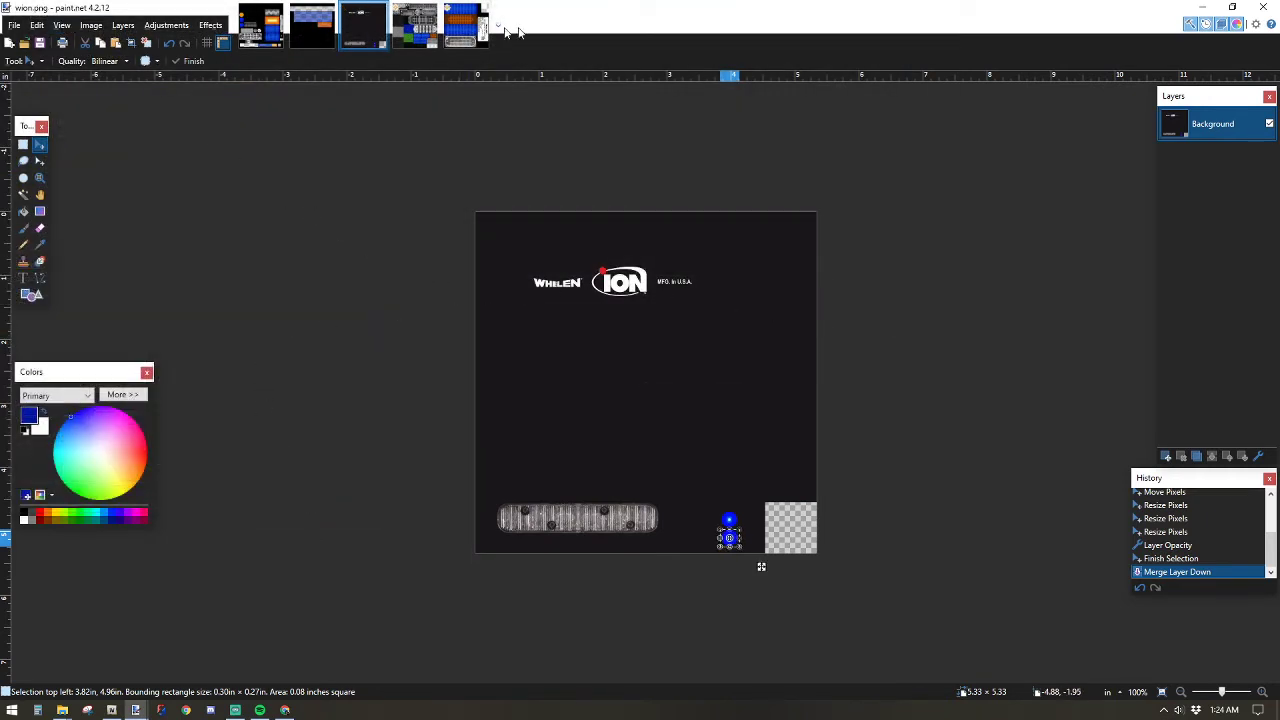
Save the buenolights texture as a PNG in the ALL BLUES folder of 2016 FPIS, with auto-detected bit depth.
left_click(414, 24)
left_click(14, 25)
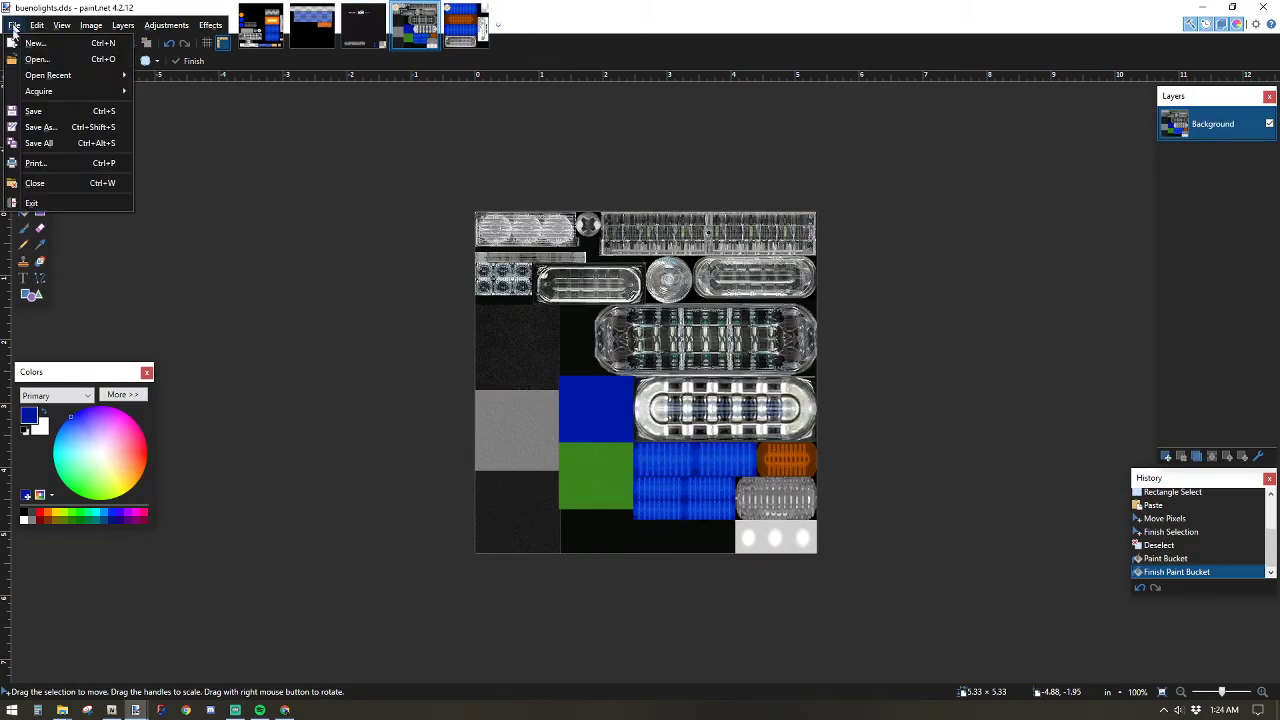
left_click(42, 127)
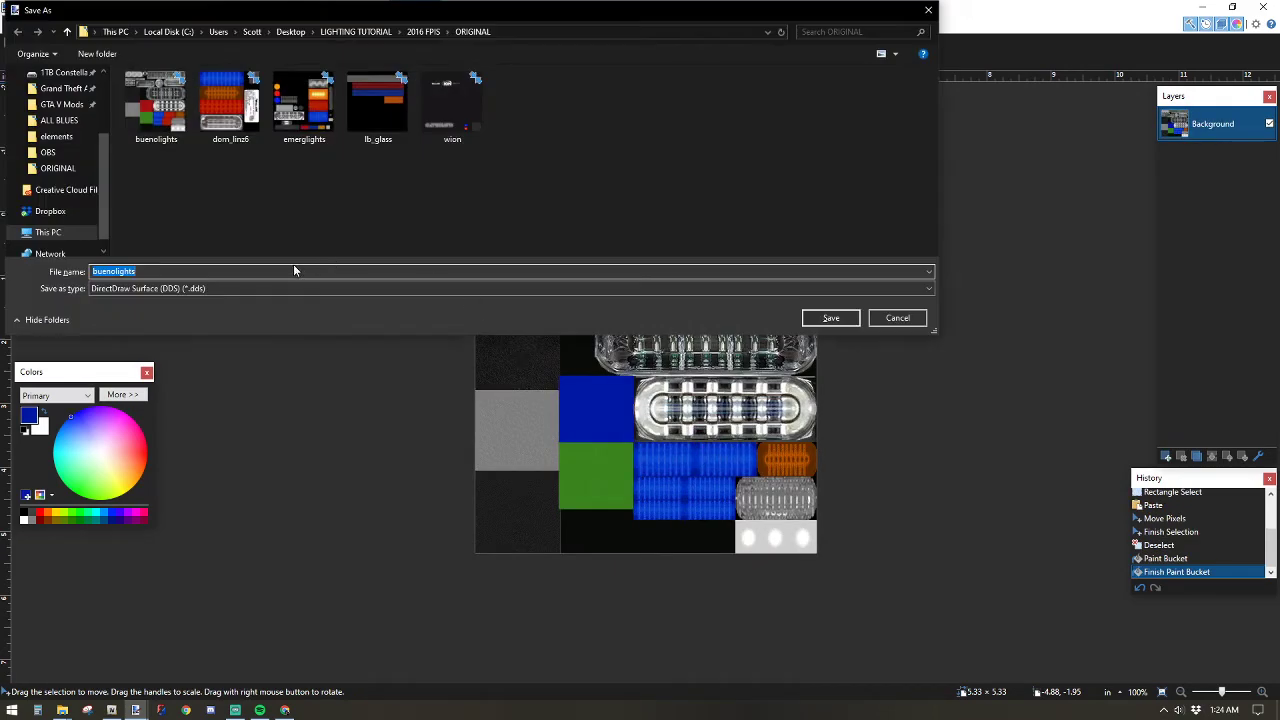
left_click(280, 289)
left_click(269, 316)
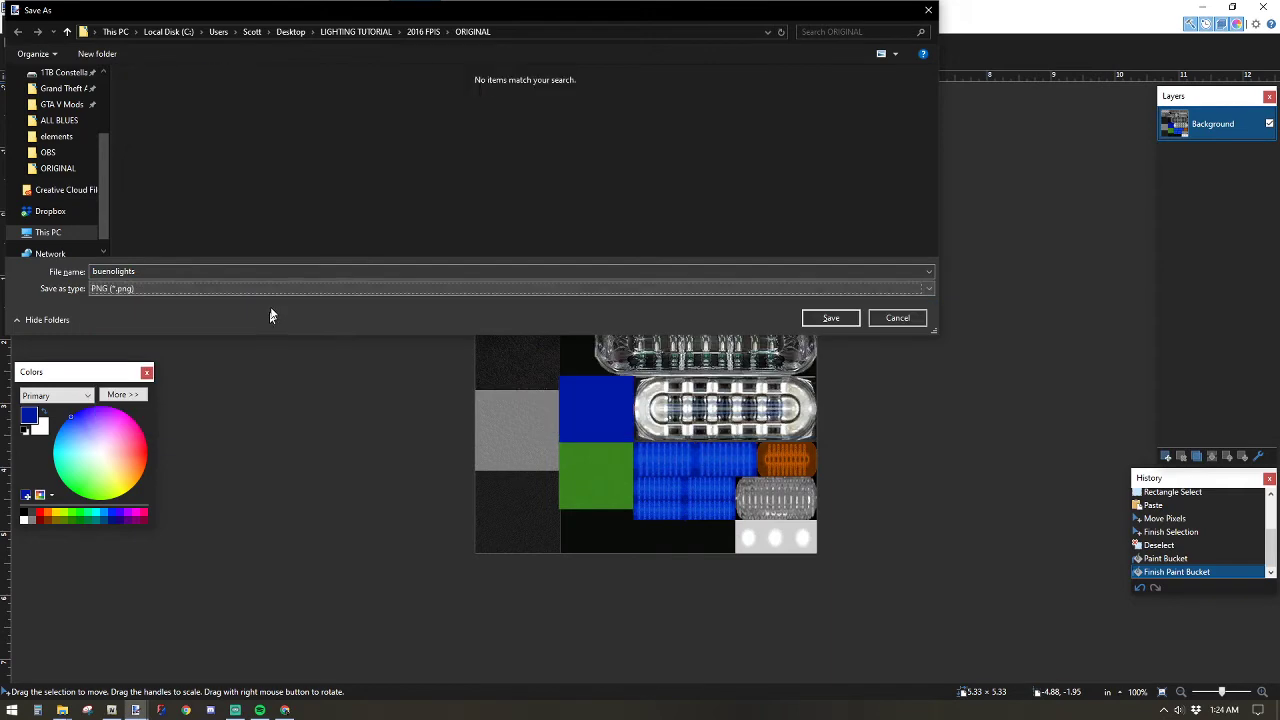
left_click(418, 40)
double_click(177, 92)
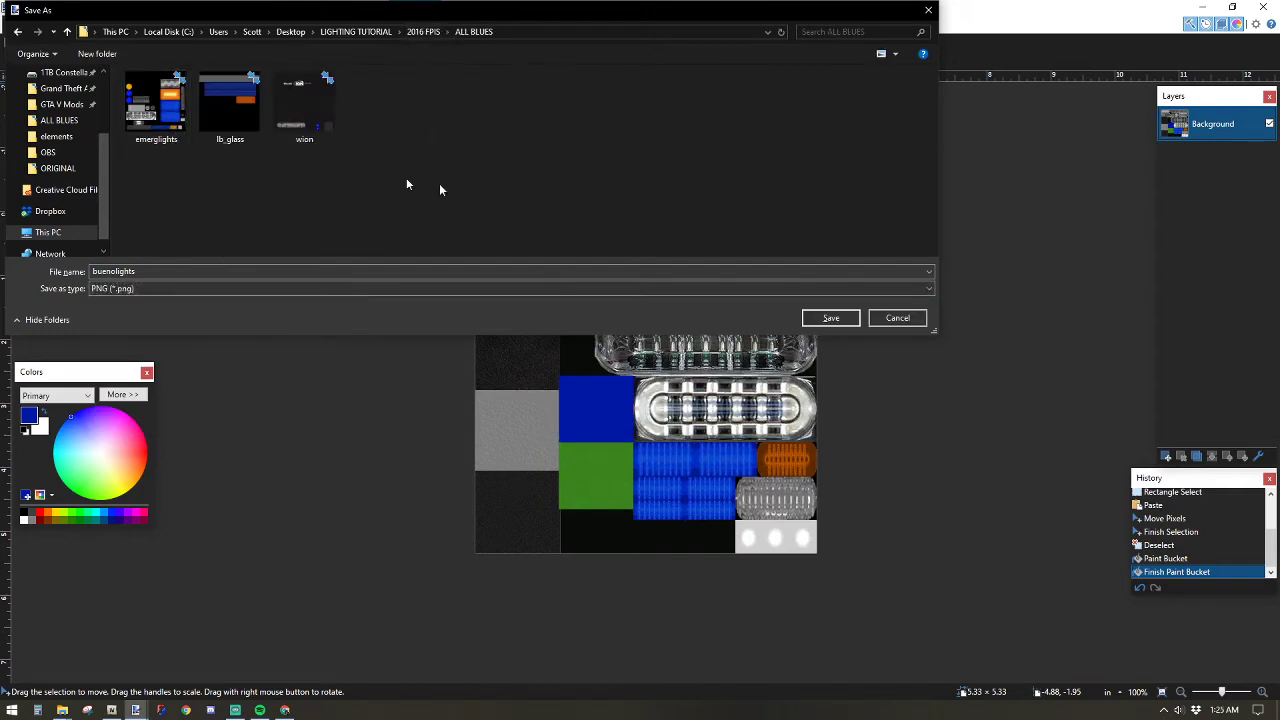
left_click(850, 311)
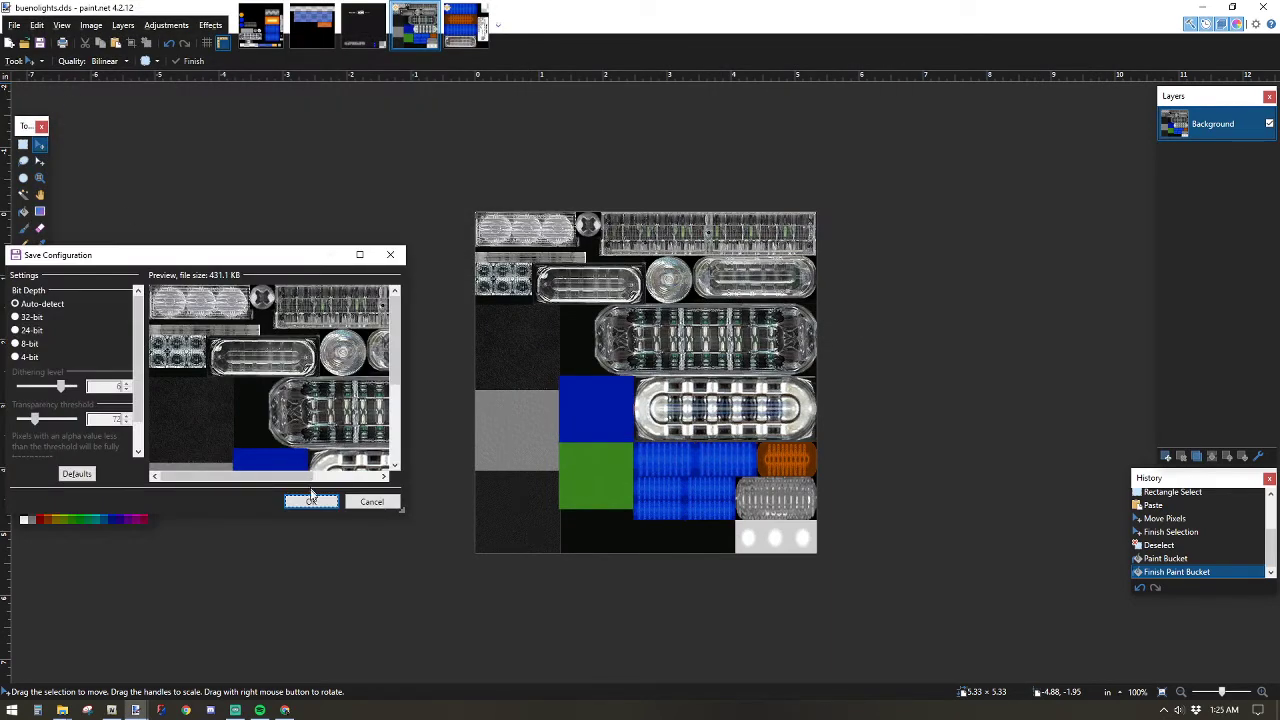
left_click(311, 500)
left_click(14, 24)
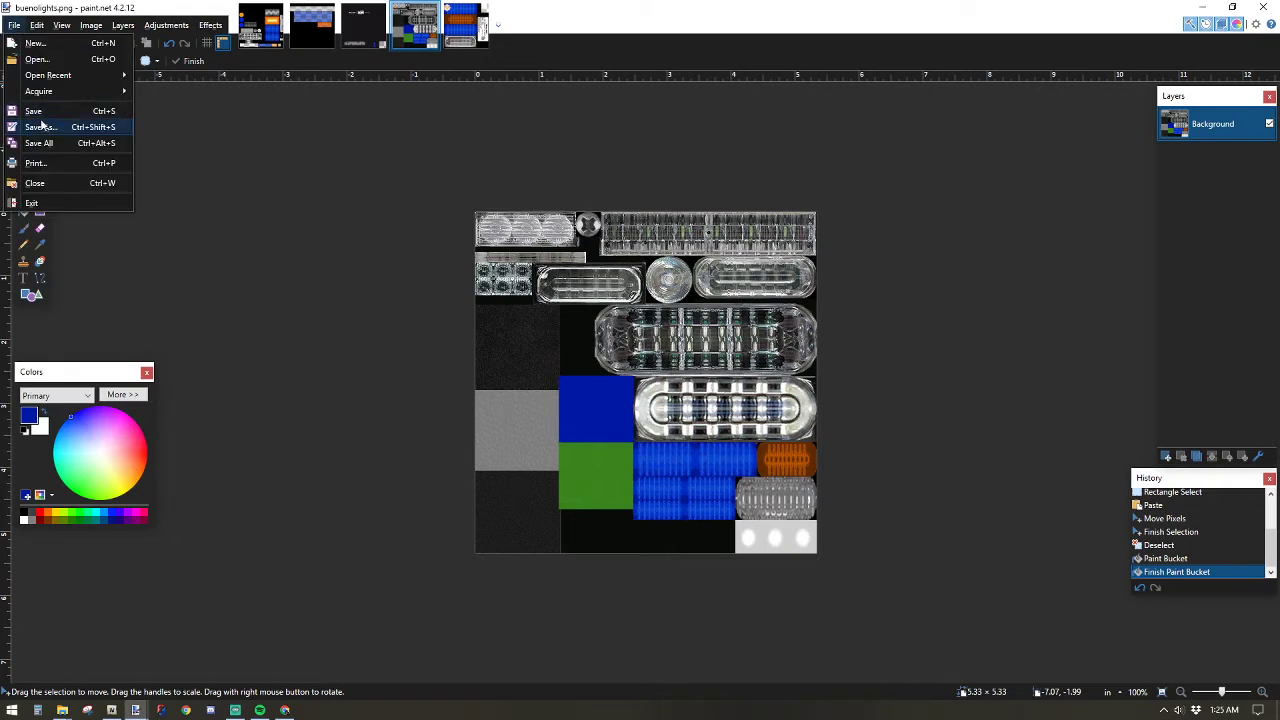
left_click(41, 127)
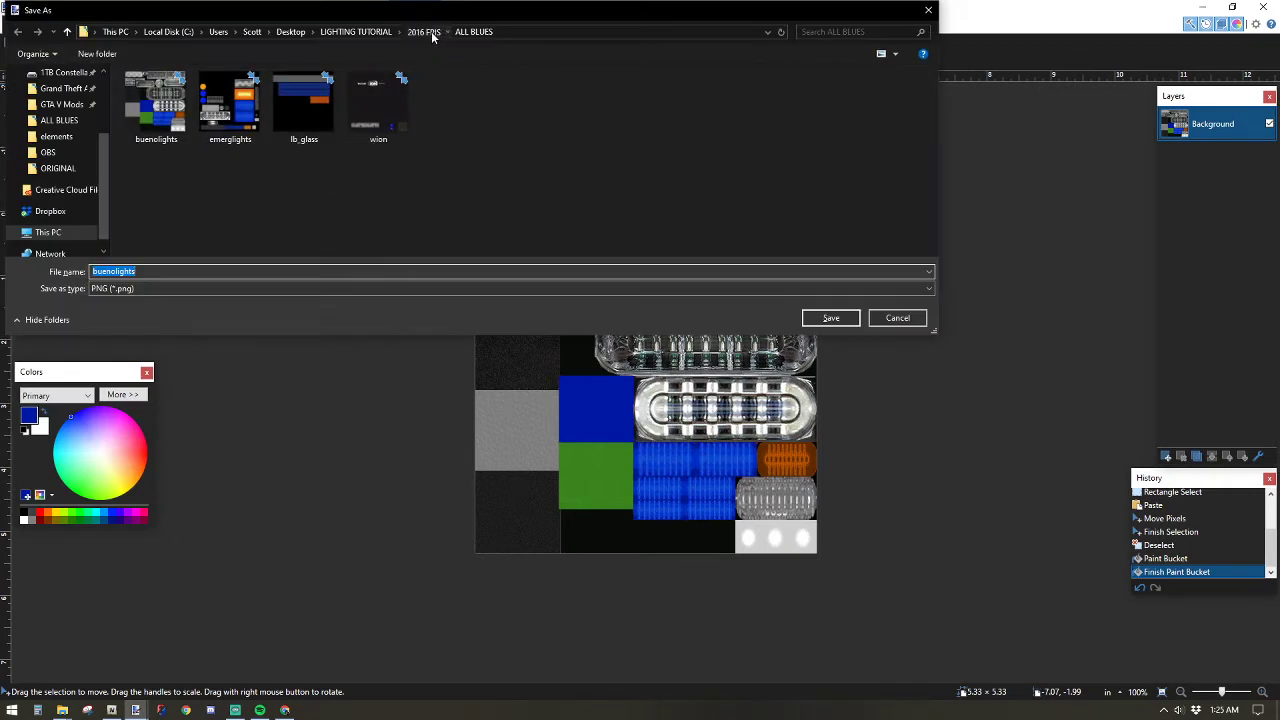
left_click(424, 32)
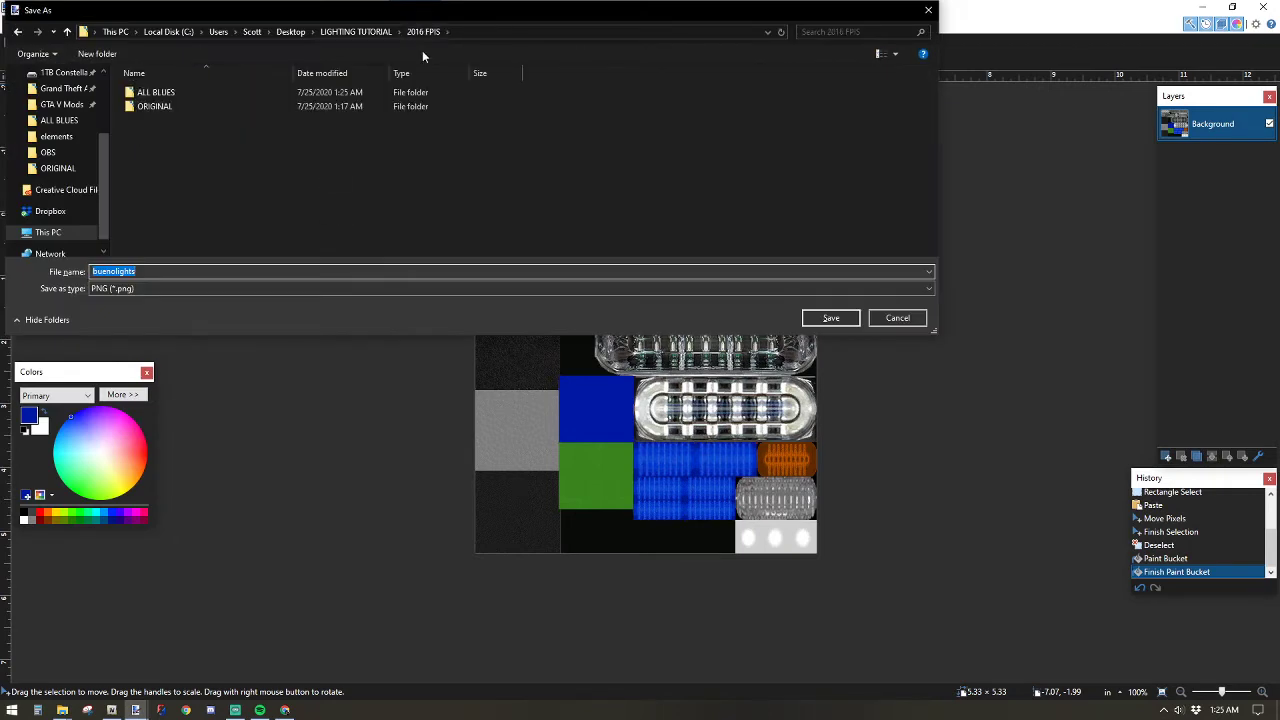
left_click(898, 318)
Save the dom_linz6 texture as a PNG in the ALL BLUES folder of 2016 FPIS.
left_click(466, 25)
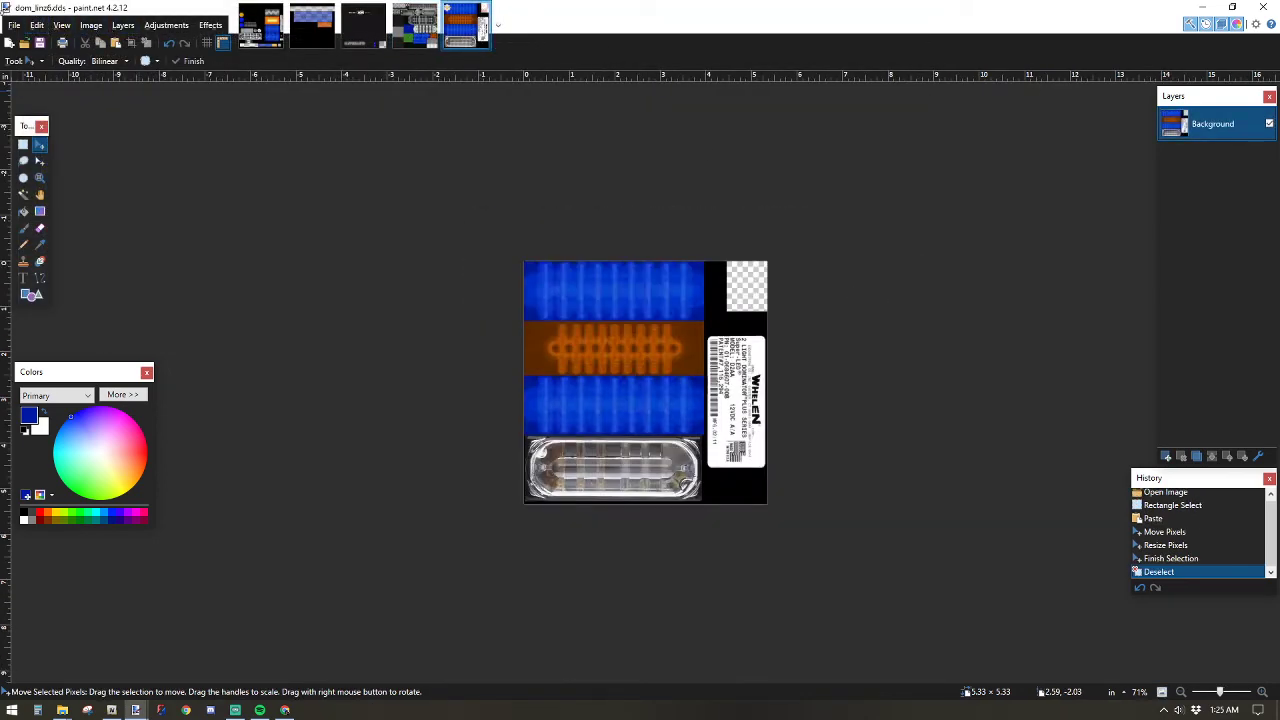
left_click(14, 24)
left_click(41, 126)
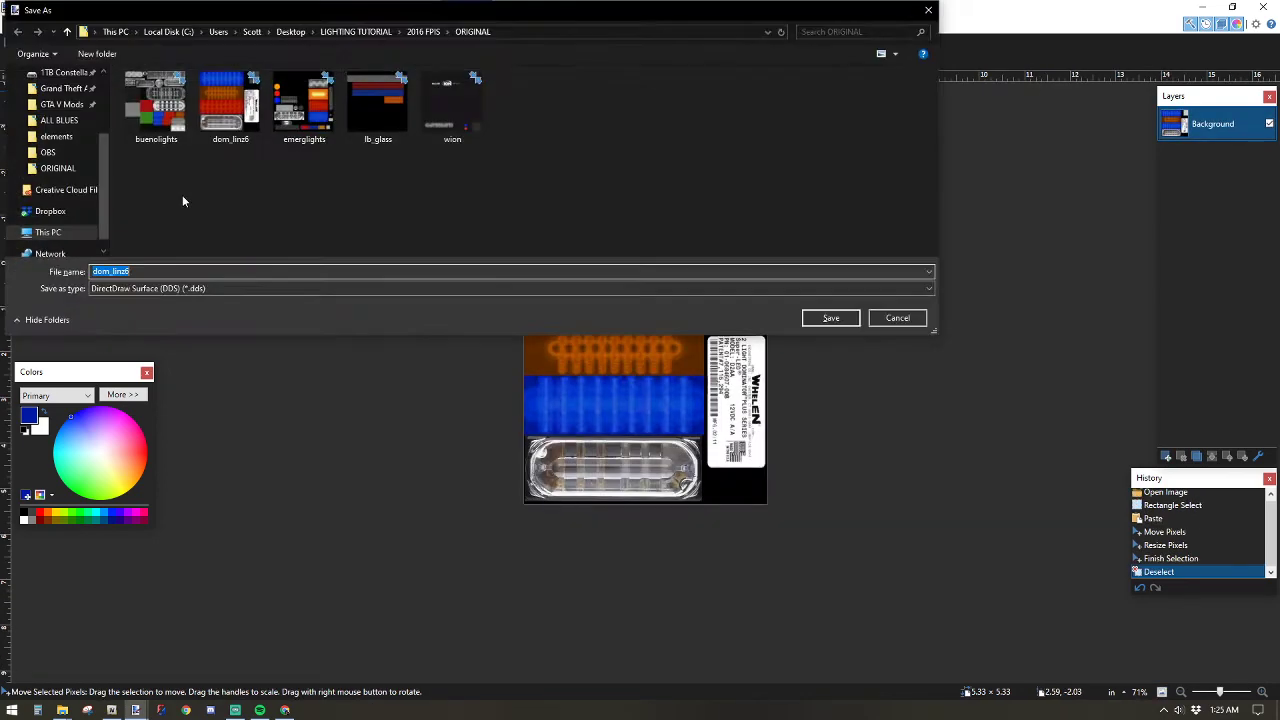
left_click(193, 288)
left_click(188, 307)
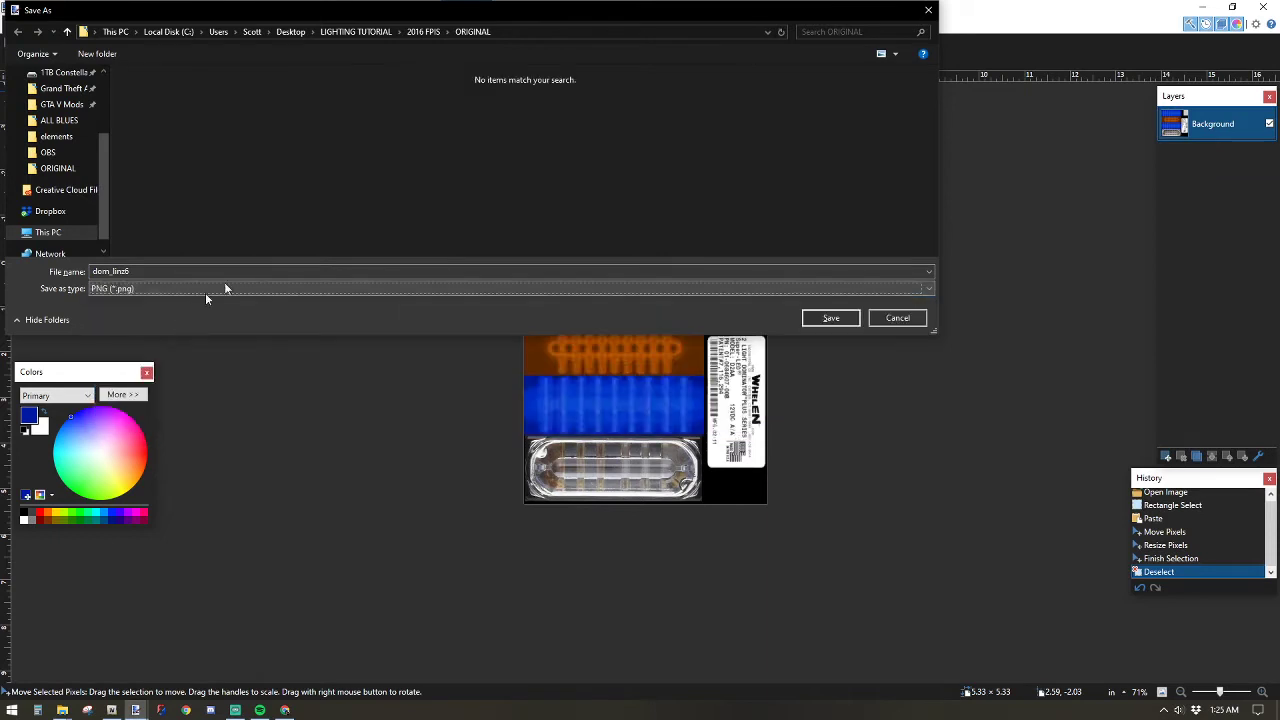
left_click(423, 31)
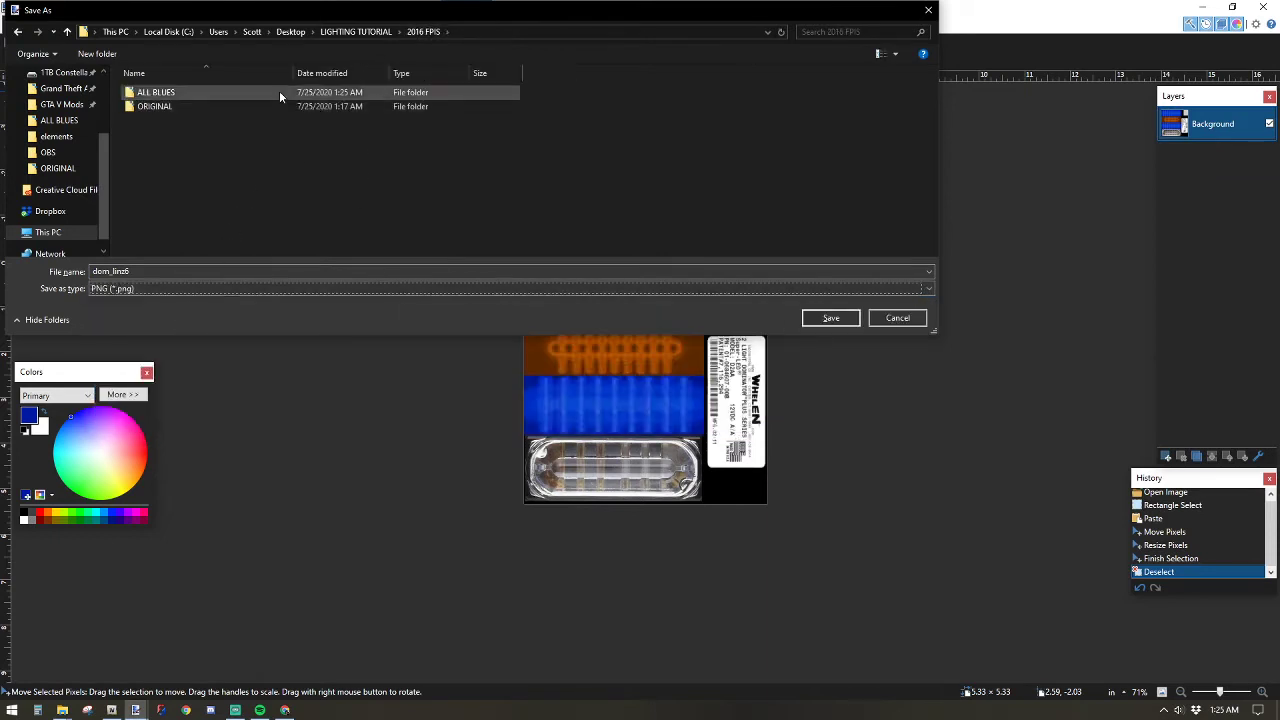
double_click(279, 91)
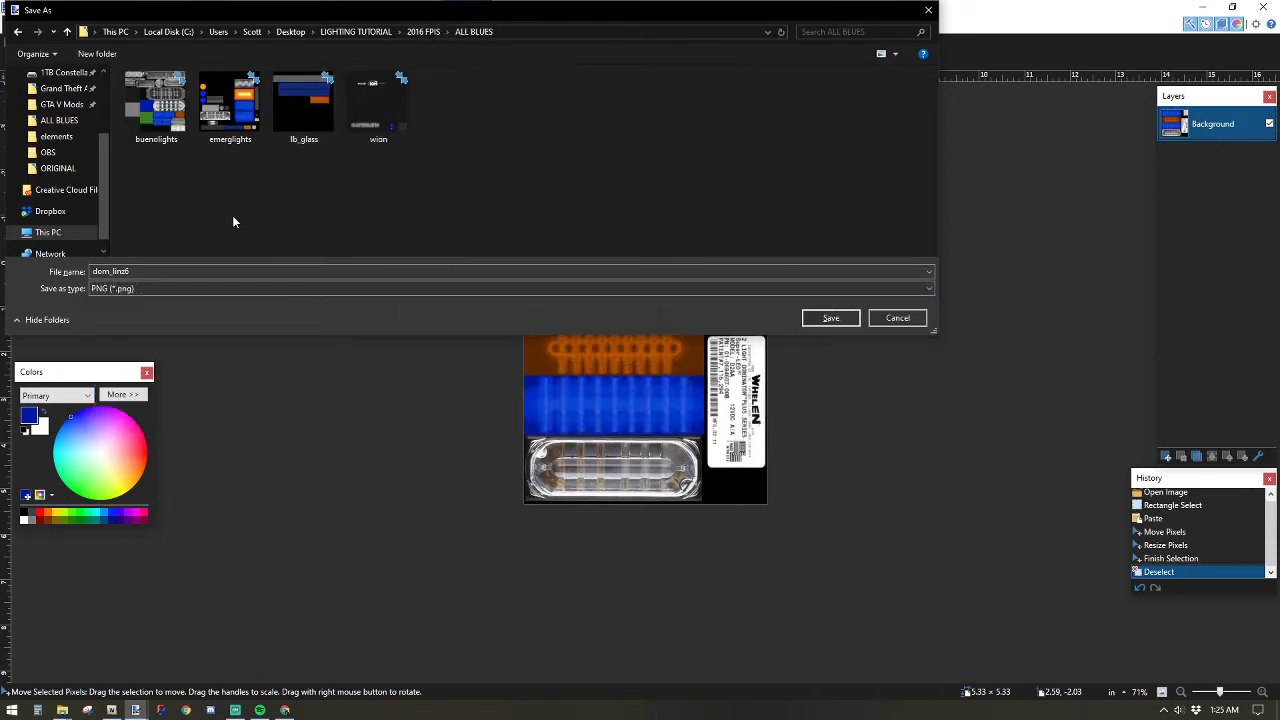
left_click(828, 317)
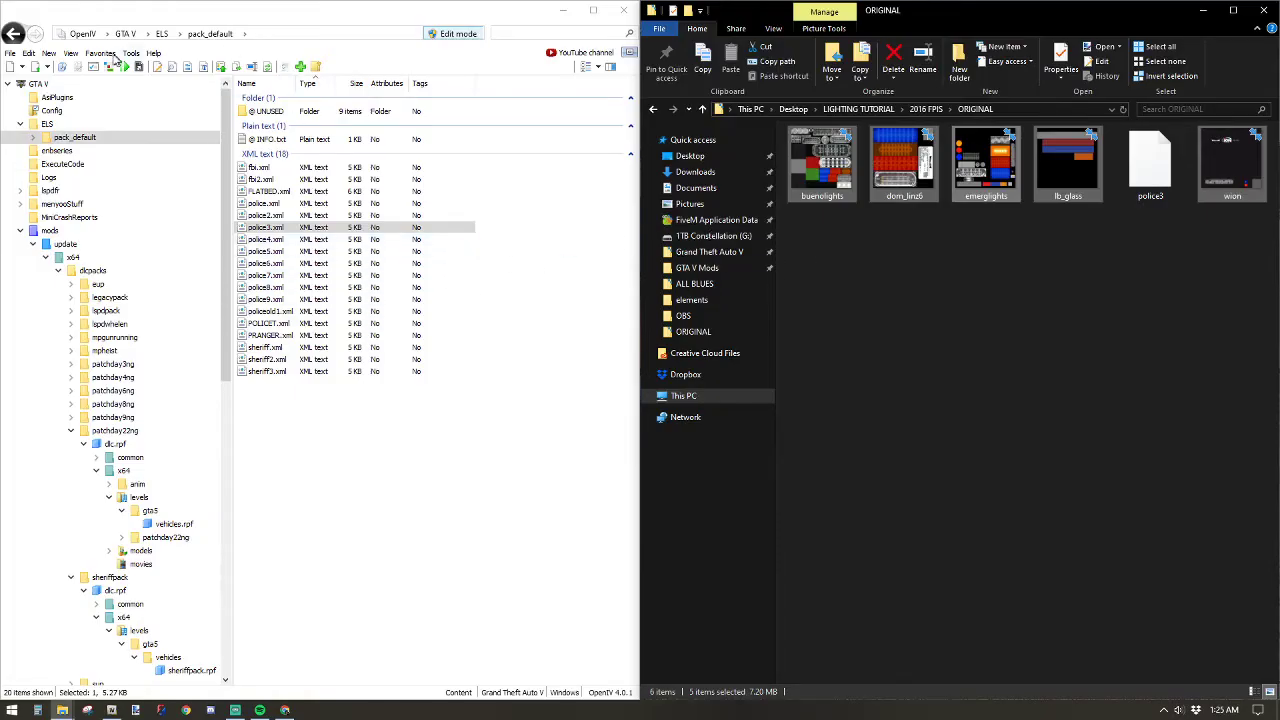
Switch to OpenIV, open police3.ytd from the patchday22ng vehicles.rpf, and display its buenolights texture.
left_click(101, 53)
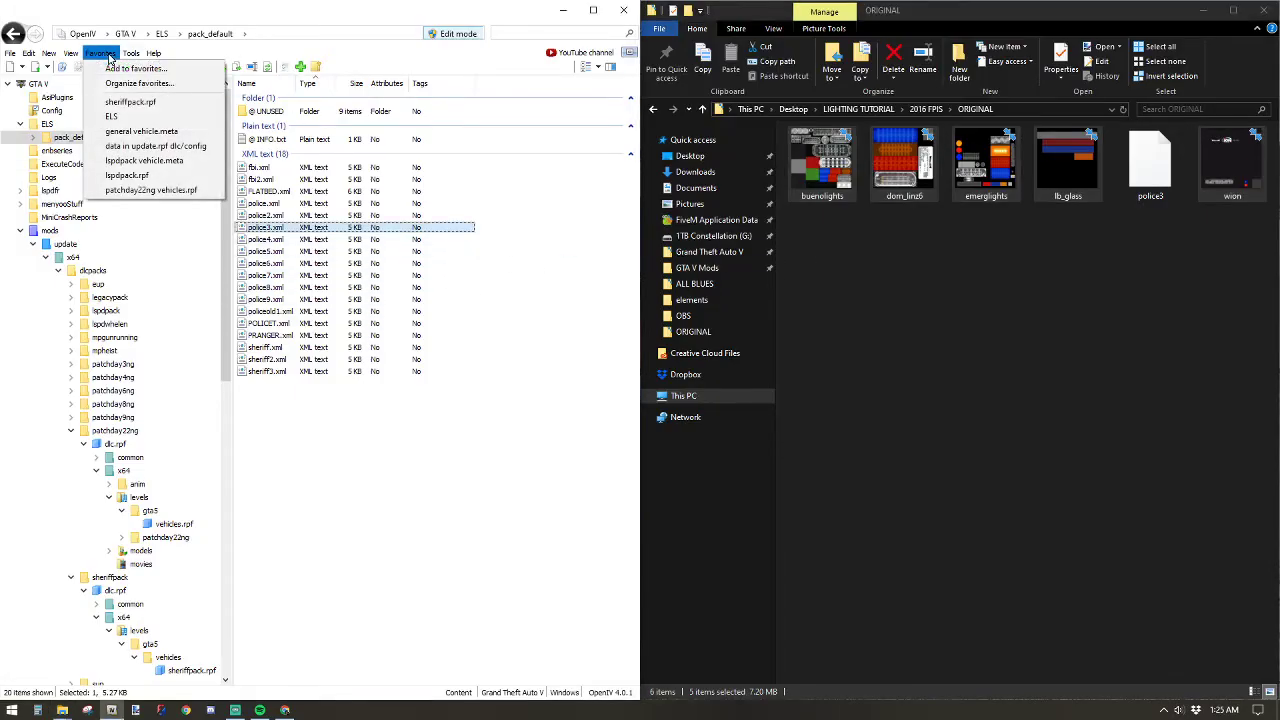
left_click(127, 190)
scroll(270, 682, "down", 1)
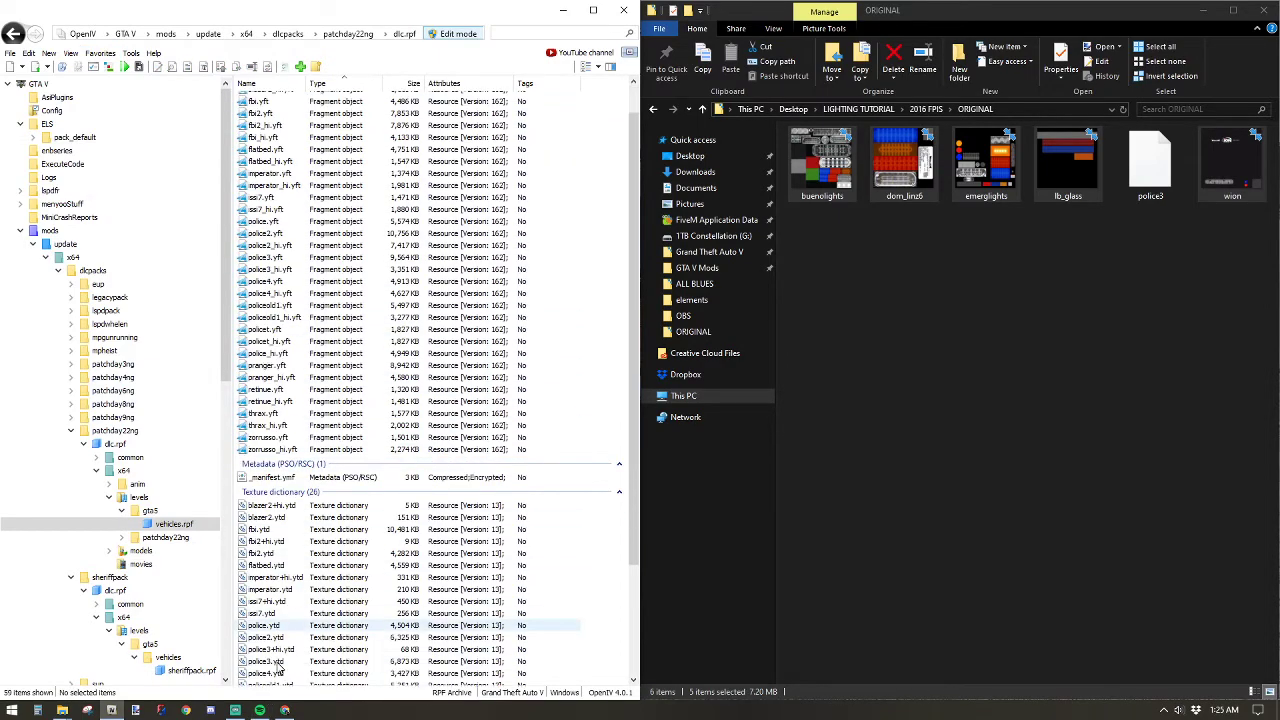
double_click(270, 661)
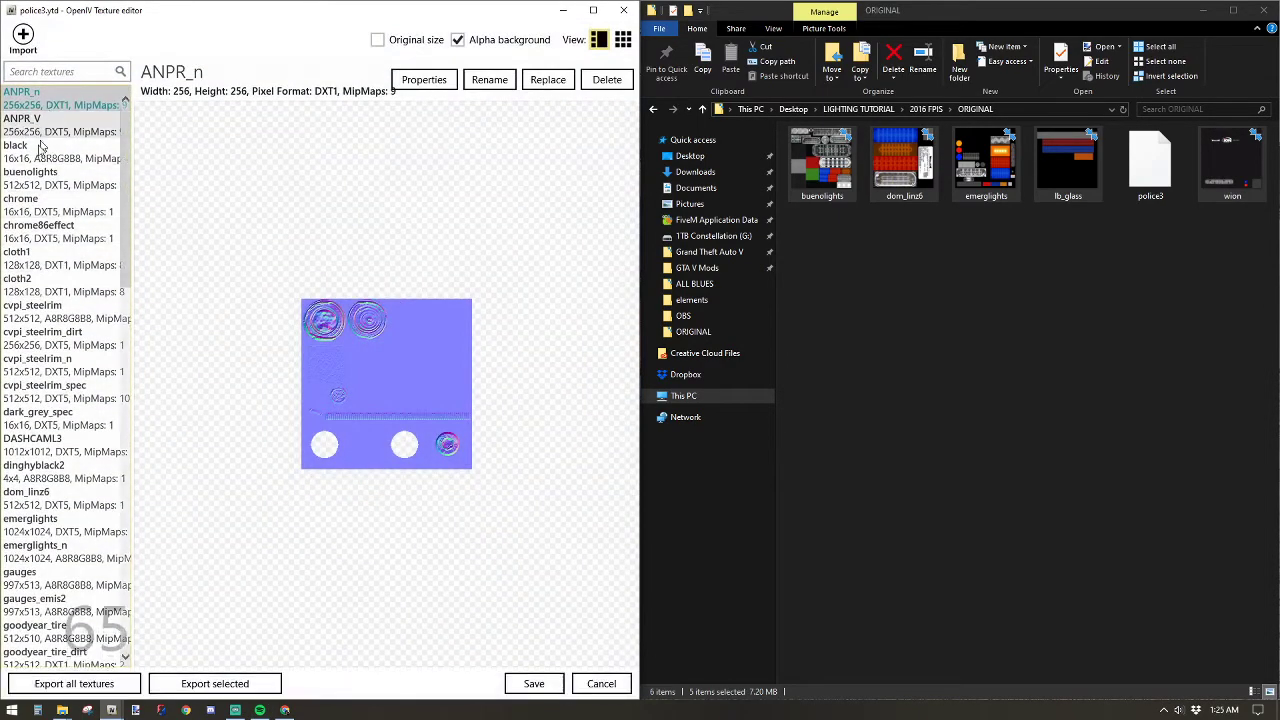
left_click(37, 180)
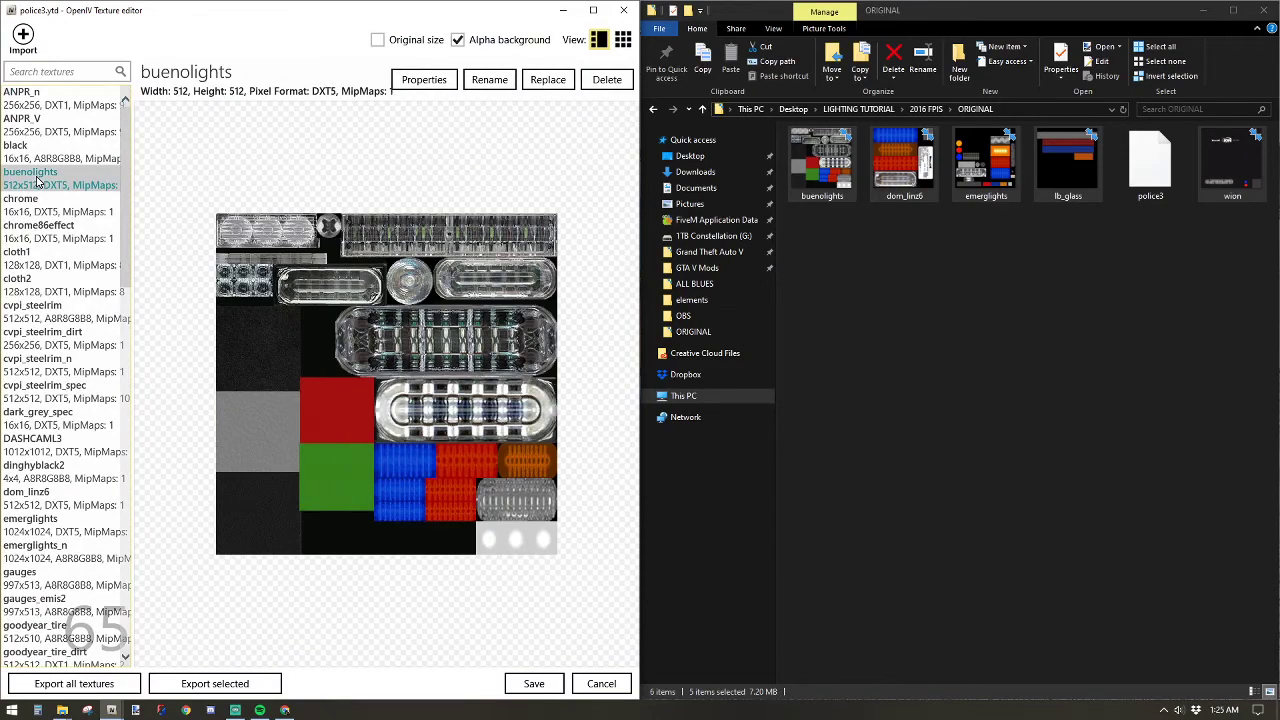
left_click(30, 145)
left_click(30, 172)
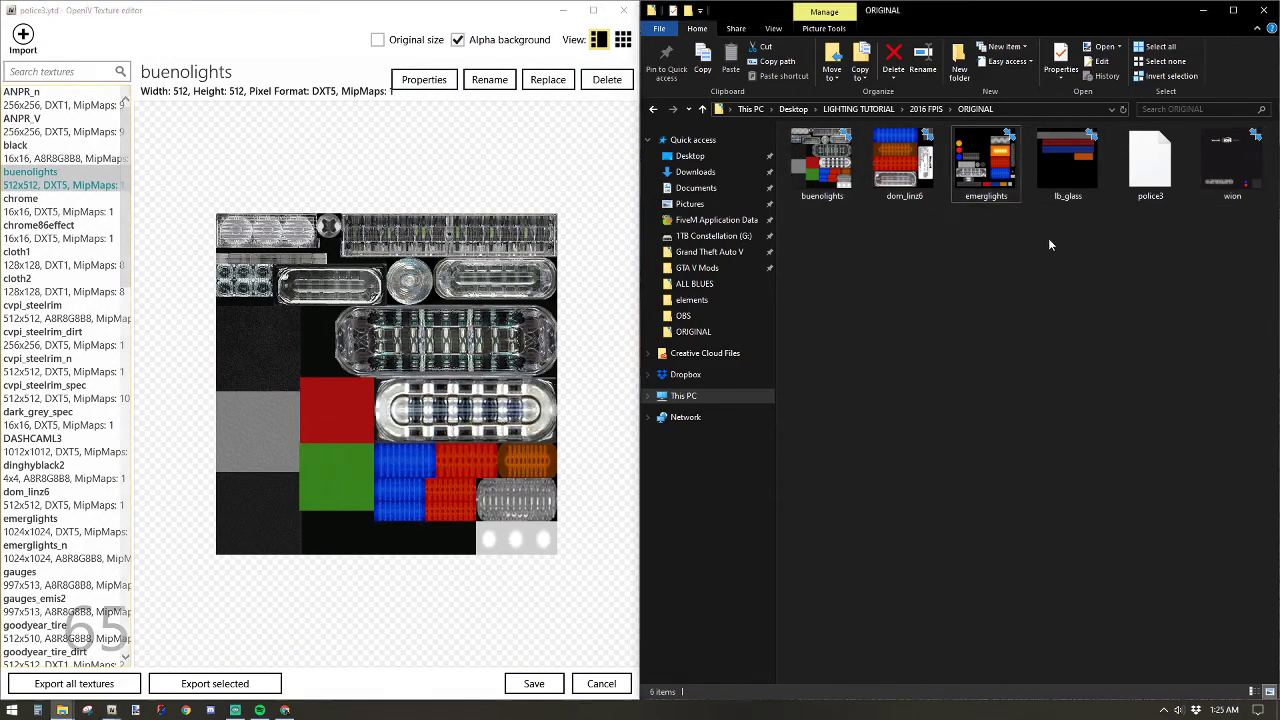
Check the ALL BLUES folder and open the ORIGINAL folder of 2016 FPIS in a second window beside it.
left_click(926, 109)
double_click(905, 150)
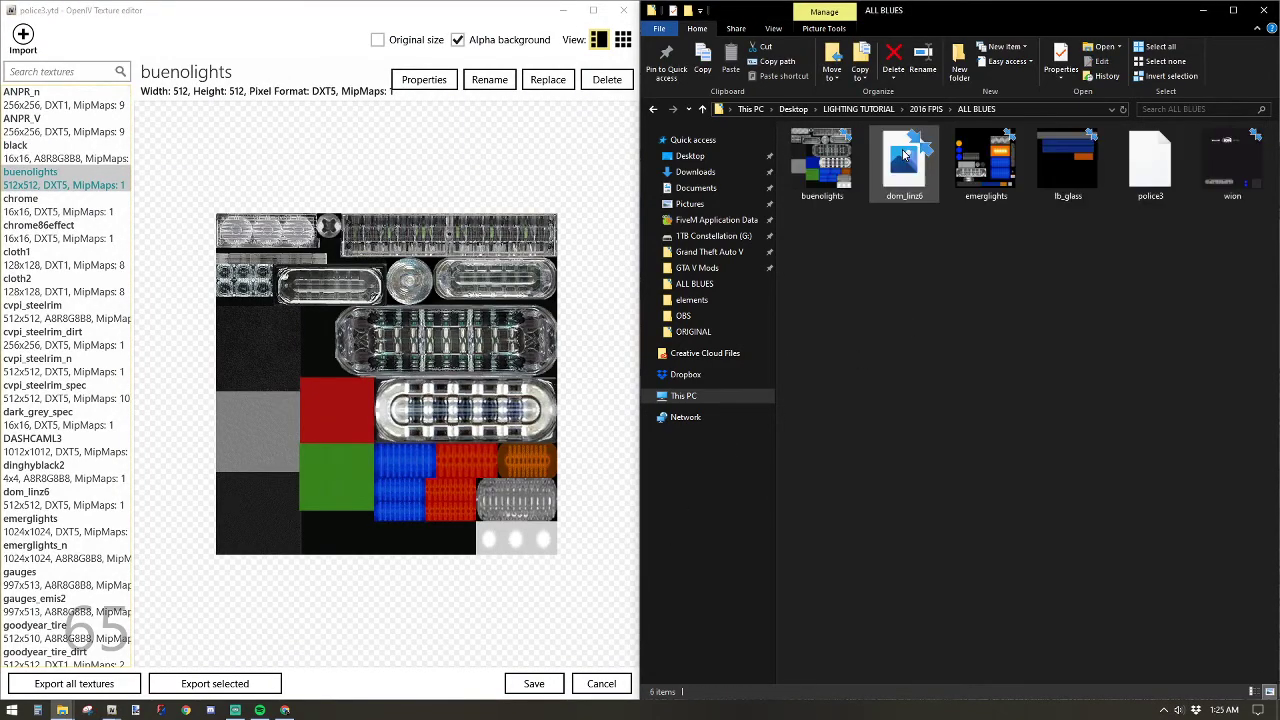
left_click(926, 109)
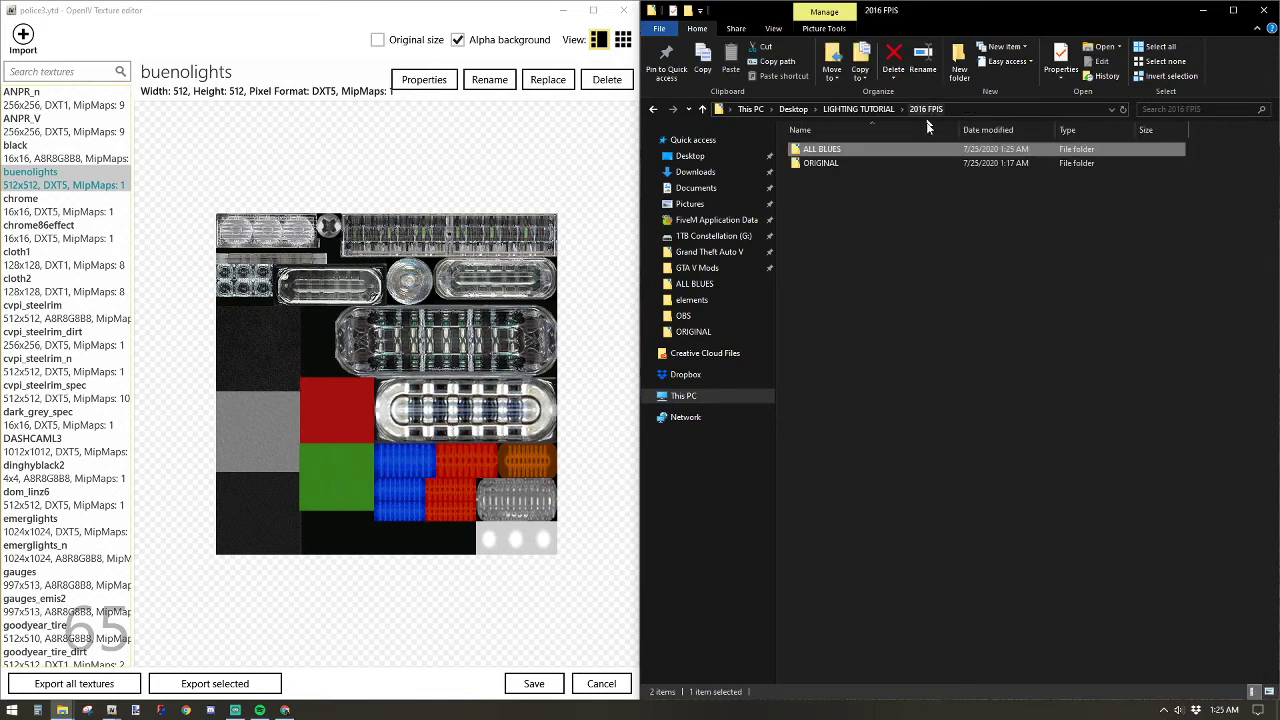
right_click(857, 162)
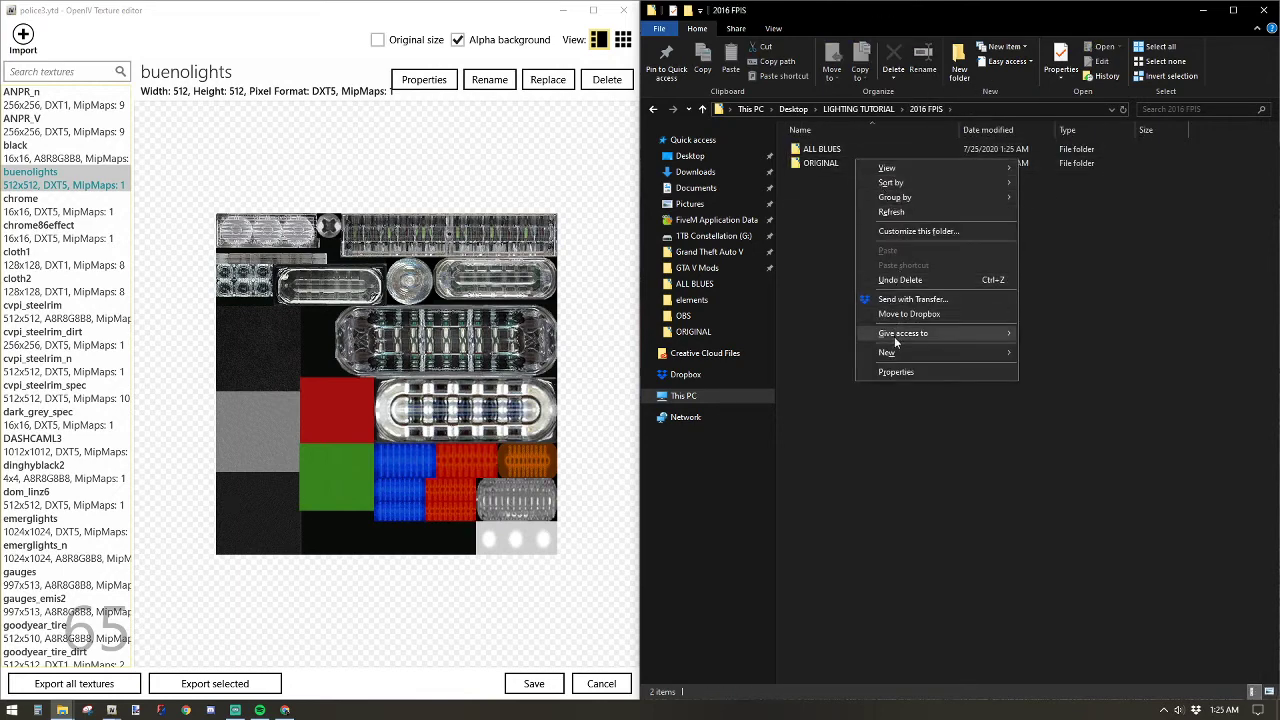
left_click(815, 210)
right_click(821, 164)
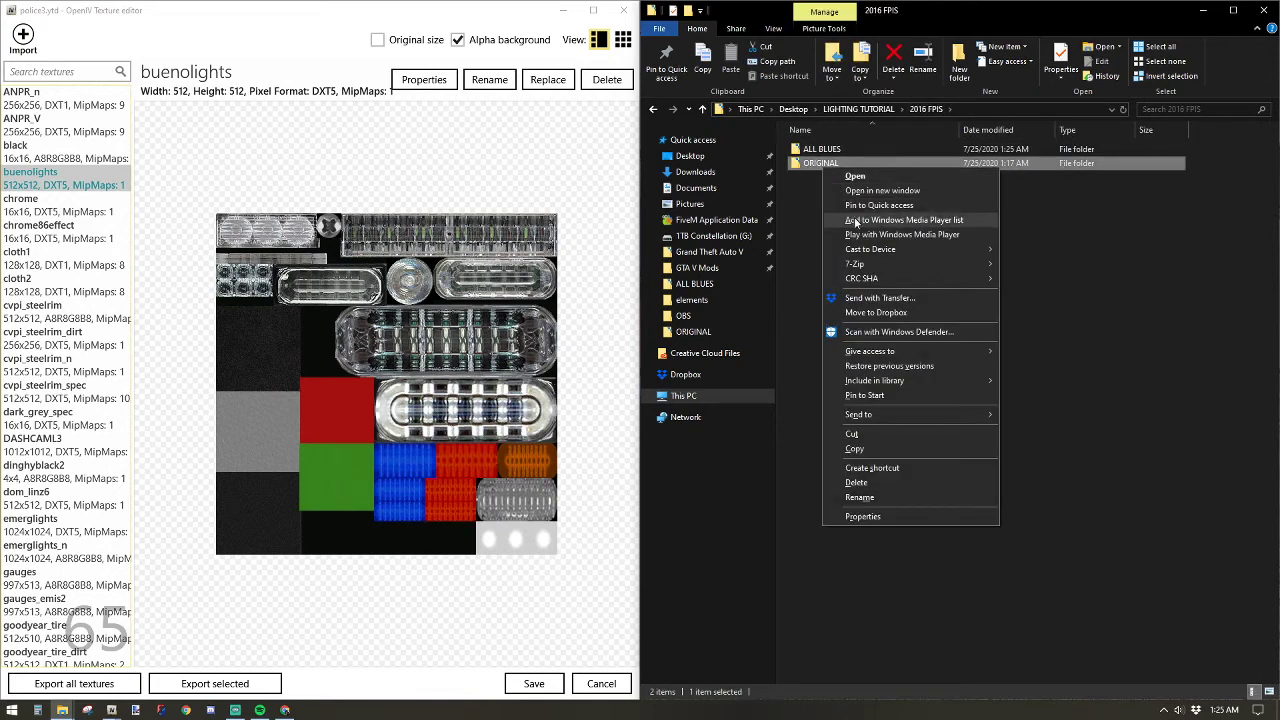
left_click(882, 190)
left_click_drag(468, 104, 0, 114)
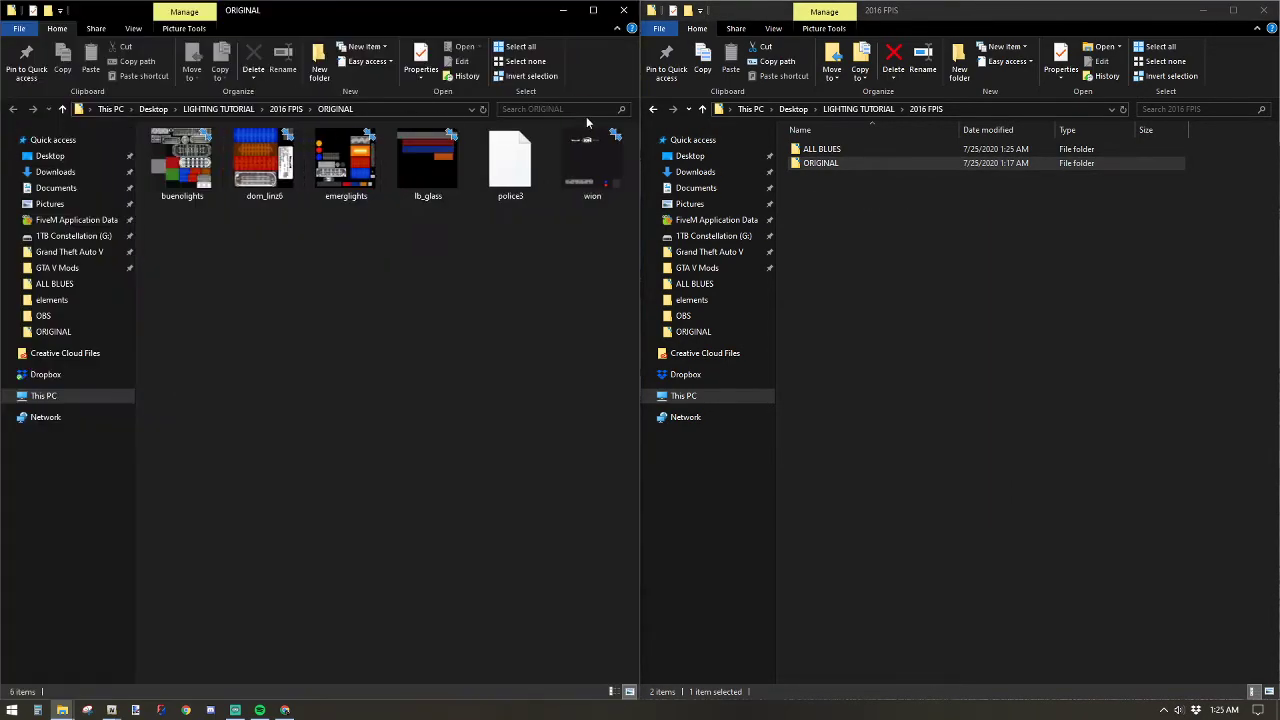
Reopen the ALL BLUES folder of 2016 FPIS to compare its textures with the originals, and close the ORIGINAL window.
left_click(886, 108)
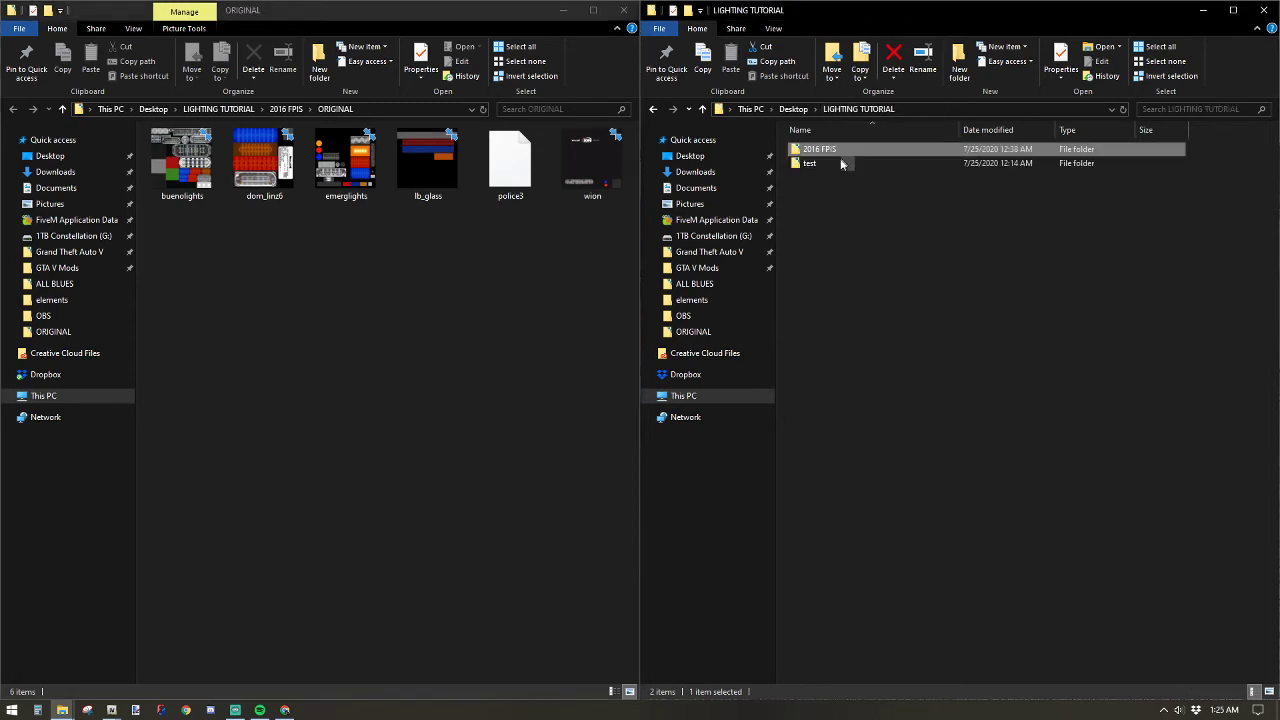
double_click(820, 148)
left_click(824, 151)
double_click(824, 151)
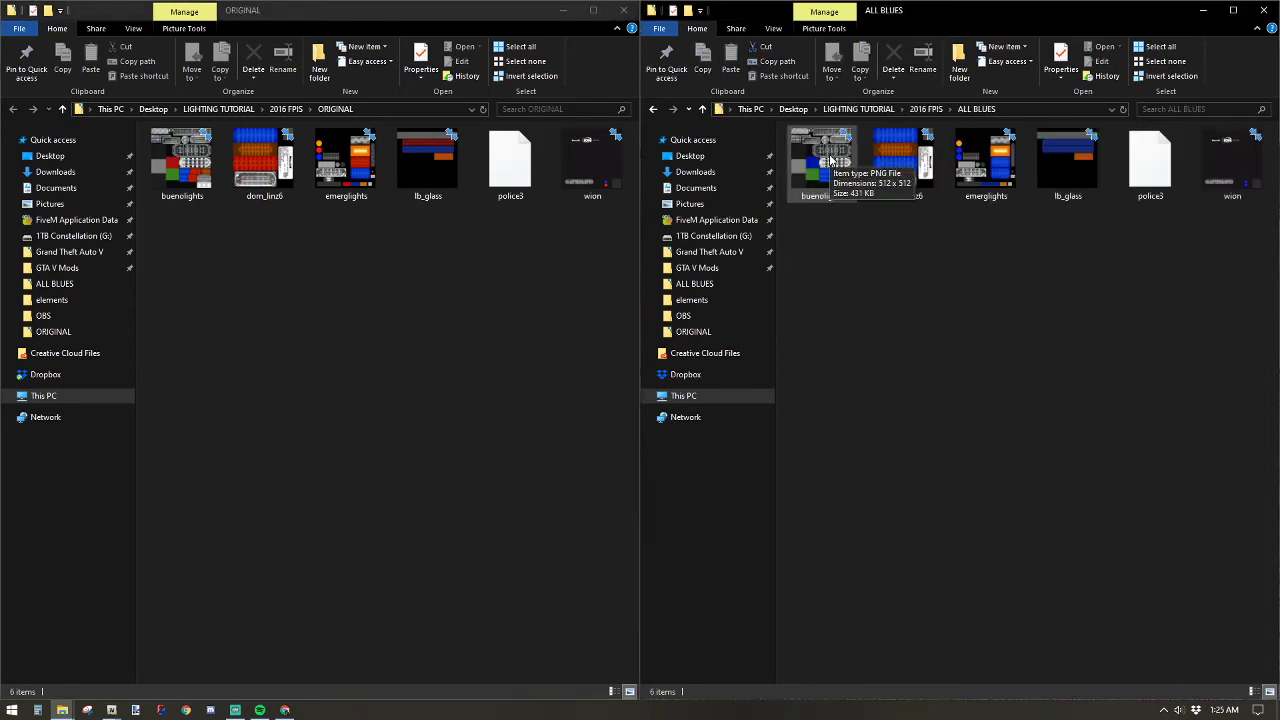
left_click(625, 12)
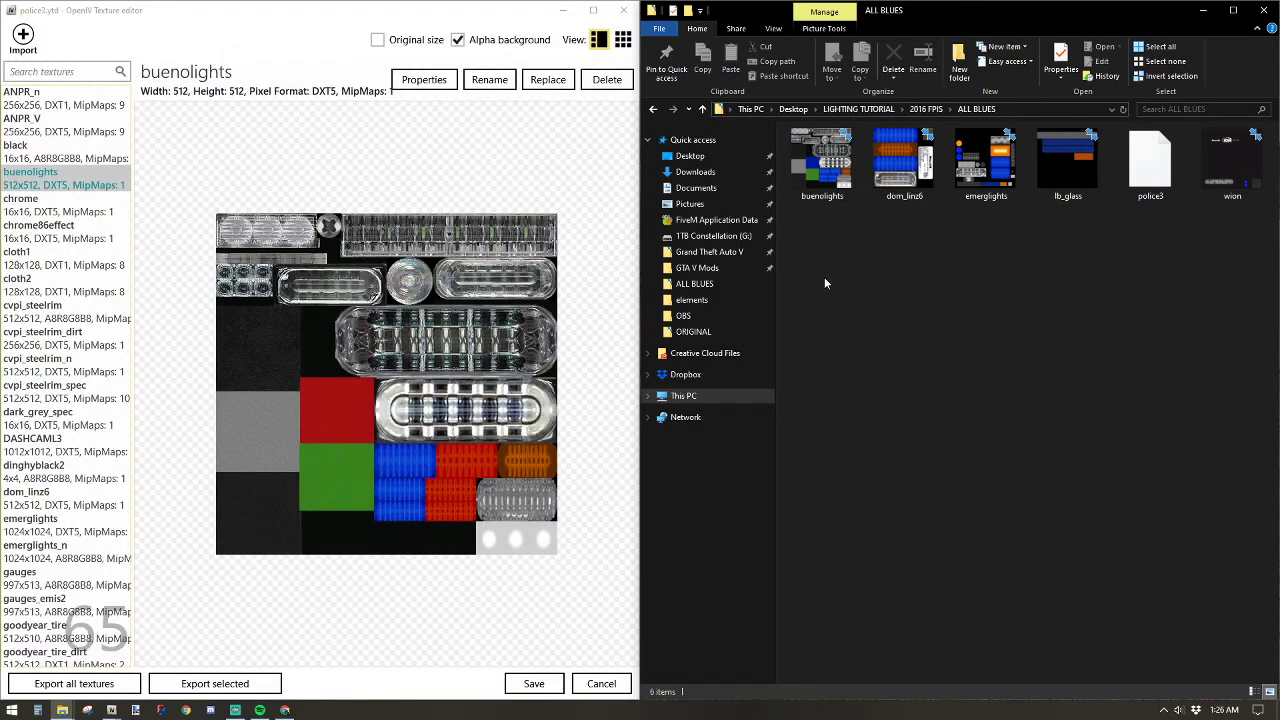
Import the buenolights, dom_linz6, emerglights, lb_glass and wion PNGs from ALL BLUES into police3.ytd, replacing the existing textures.
left_click_drag(824, 277, 1232, 172)
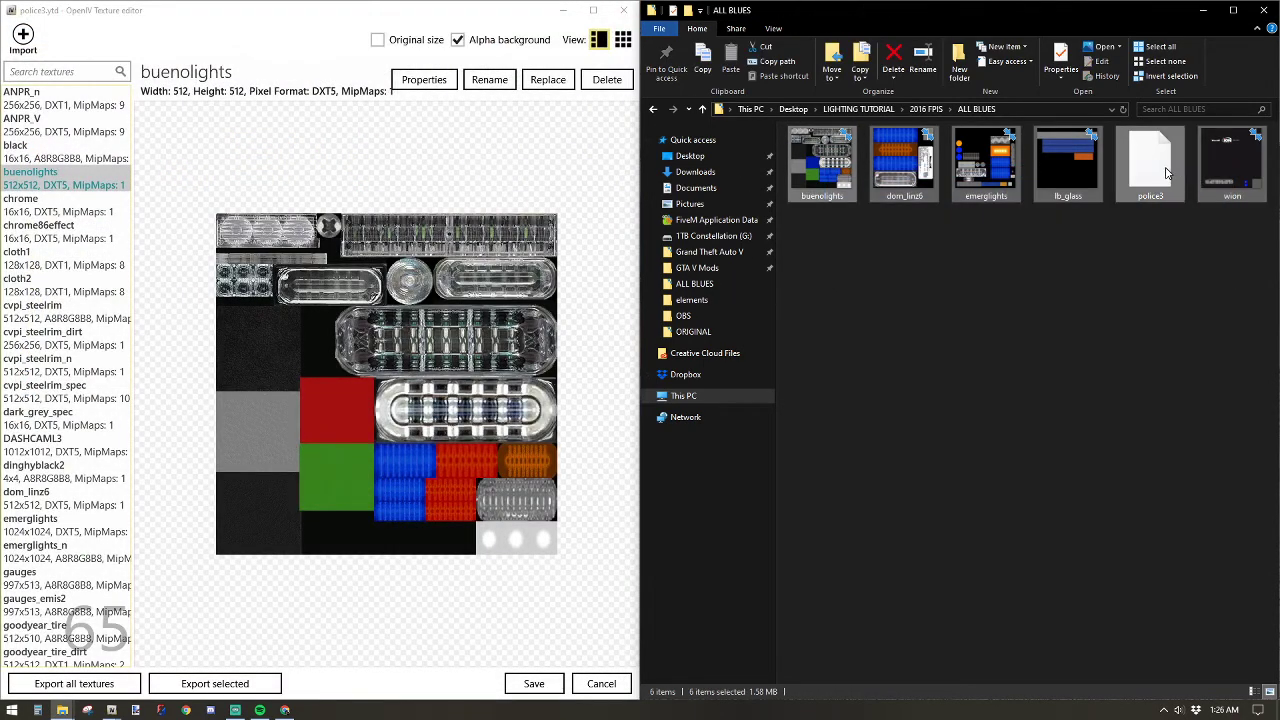
left_click(1170, 172, "ctrl")
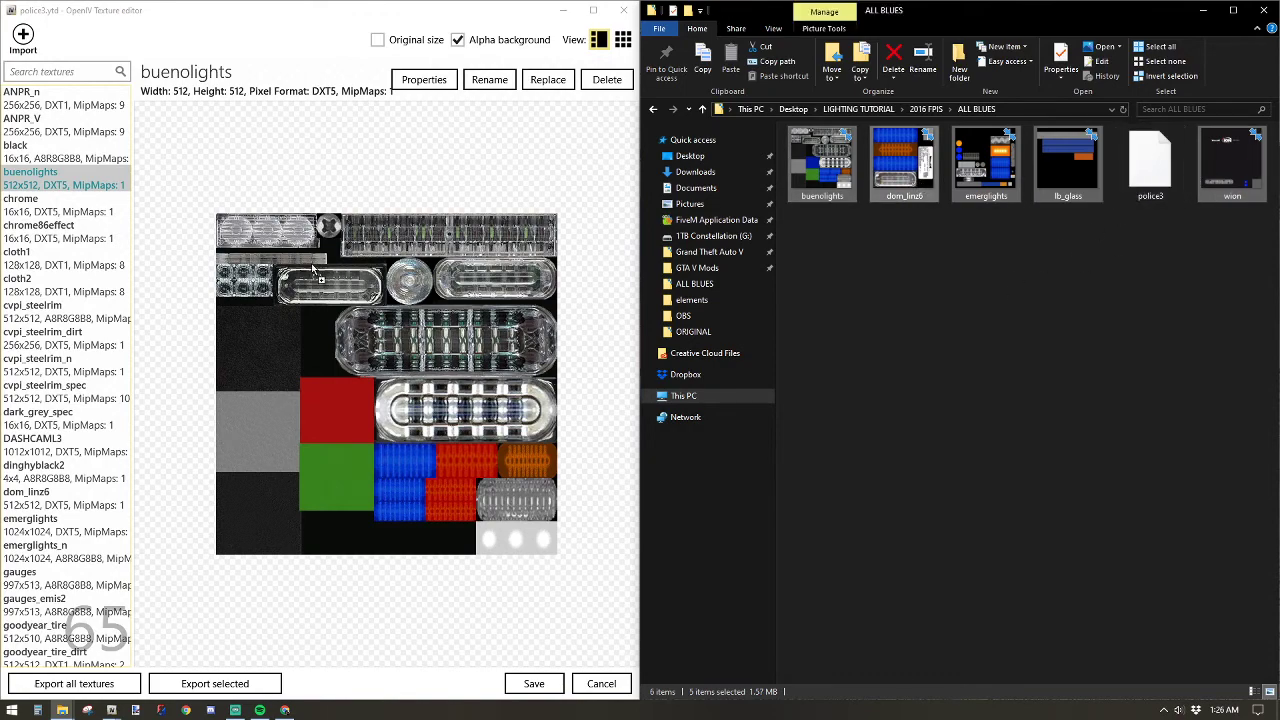
left_click_drag(316, 272, 318, 274)
left_click(362, 428)
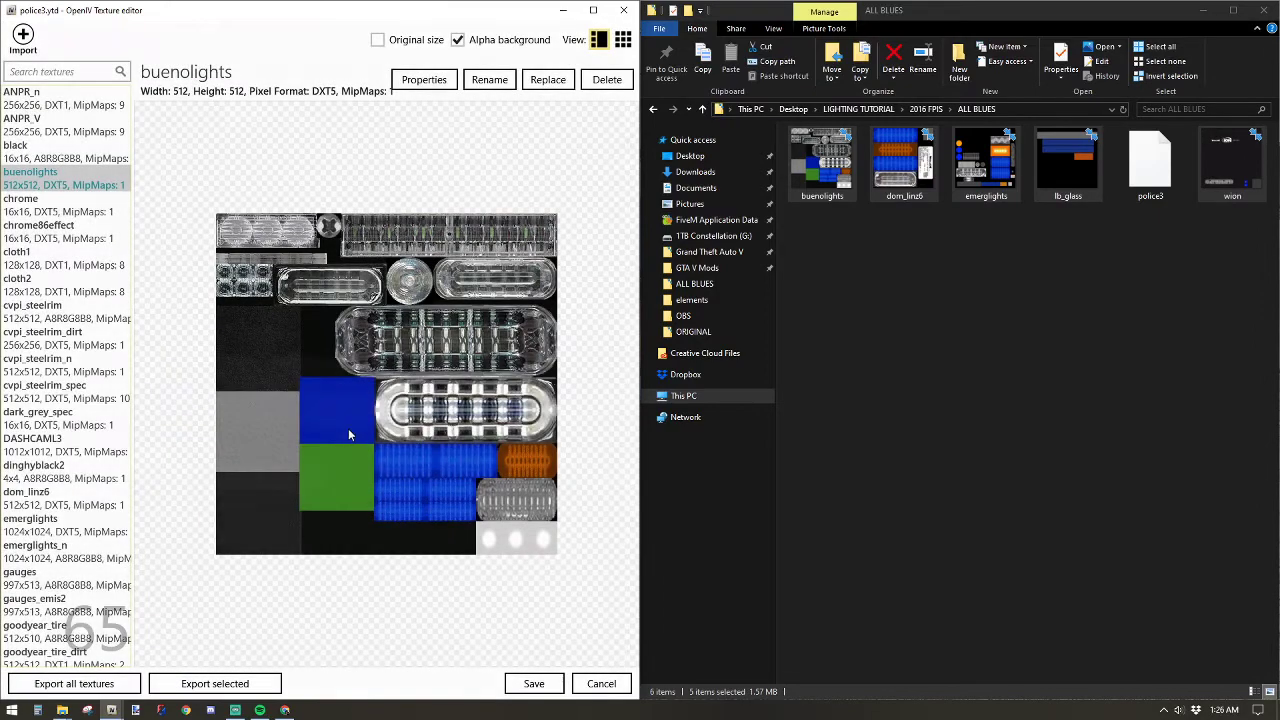
Check the replaced dom_linz6 and emerglights textures and save police3.ytd.
left_click(38, 500)
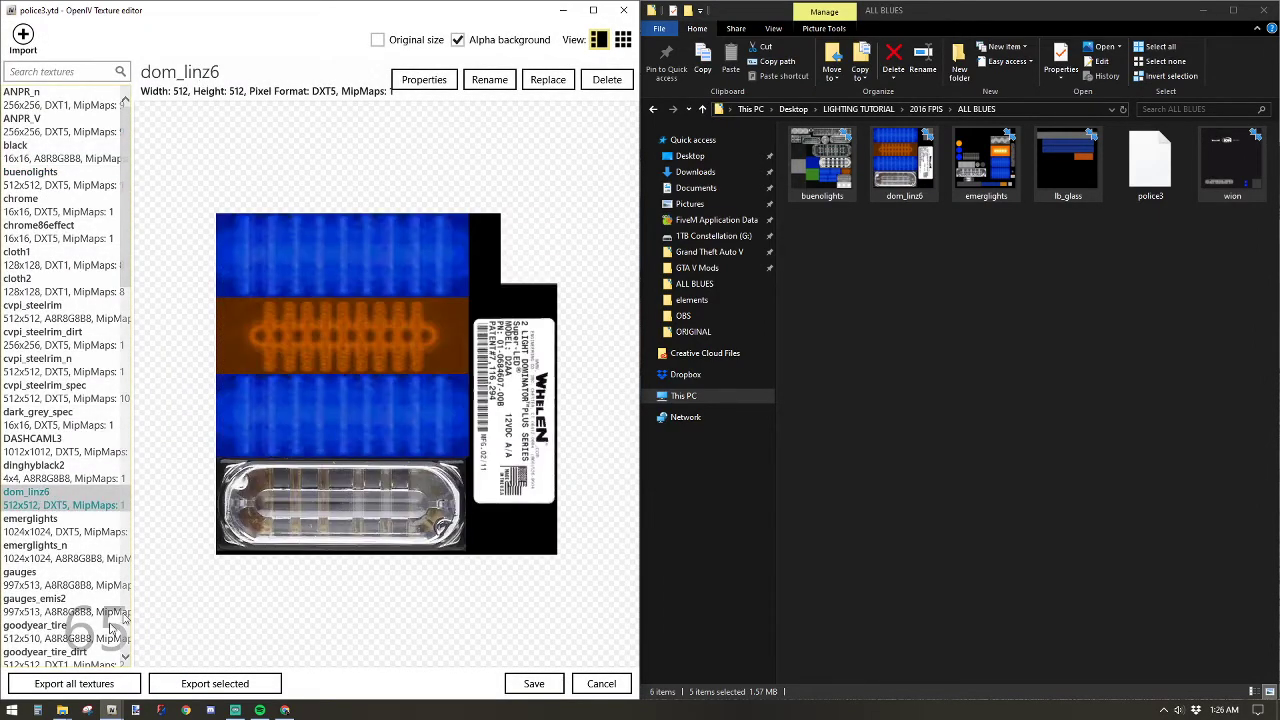
key("Down")
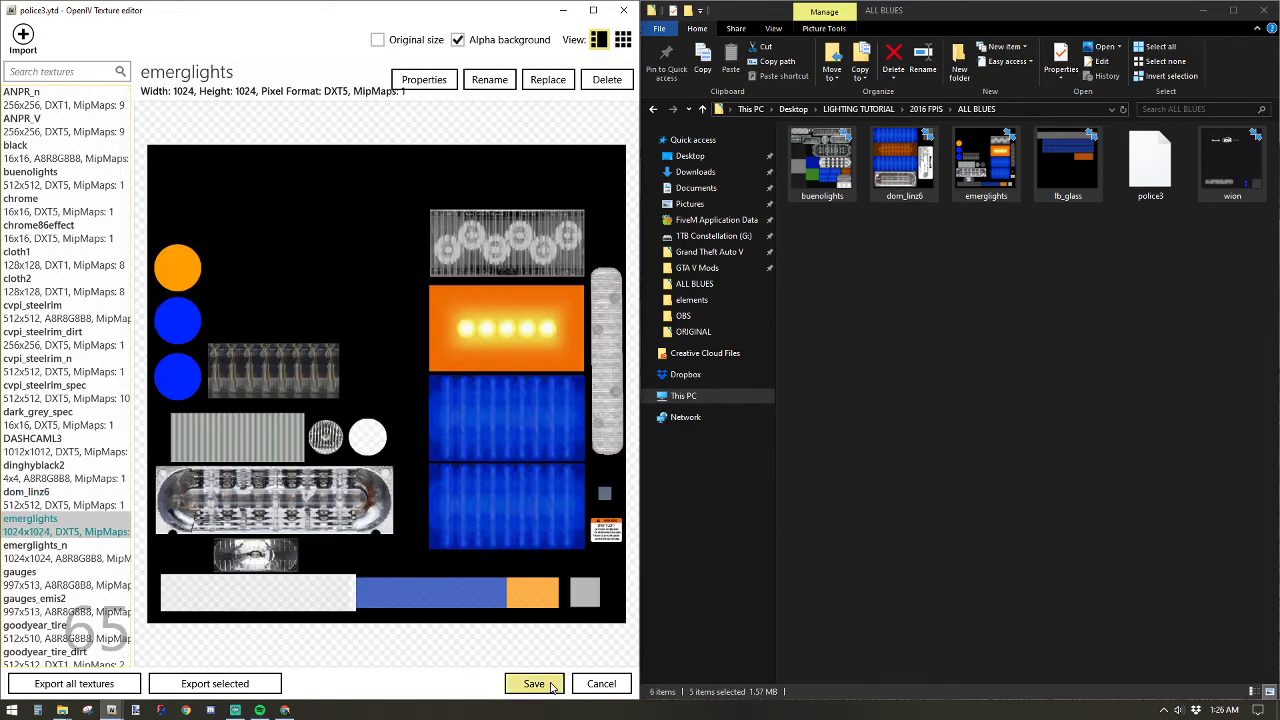
left_click(551, 686)
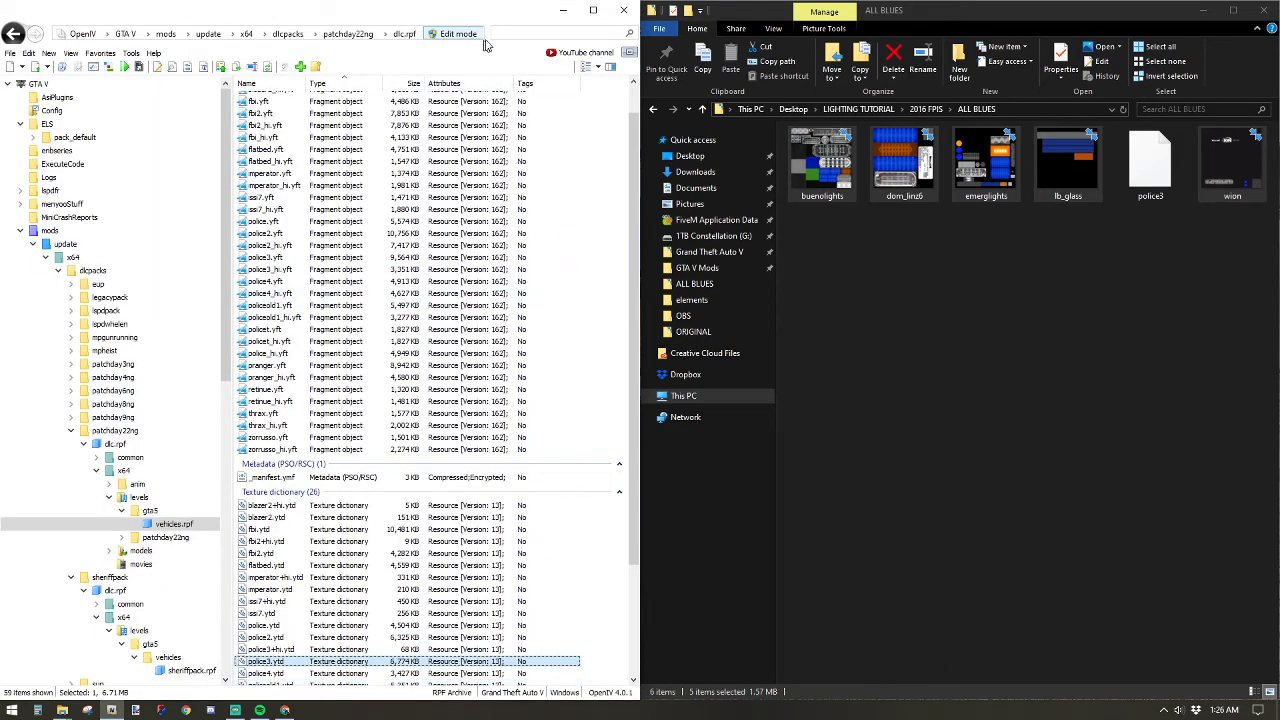
left_click(445, 34)
left_click(693, 402)
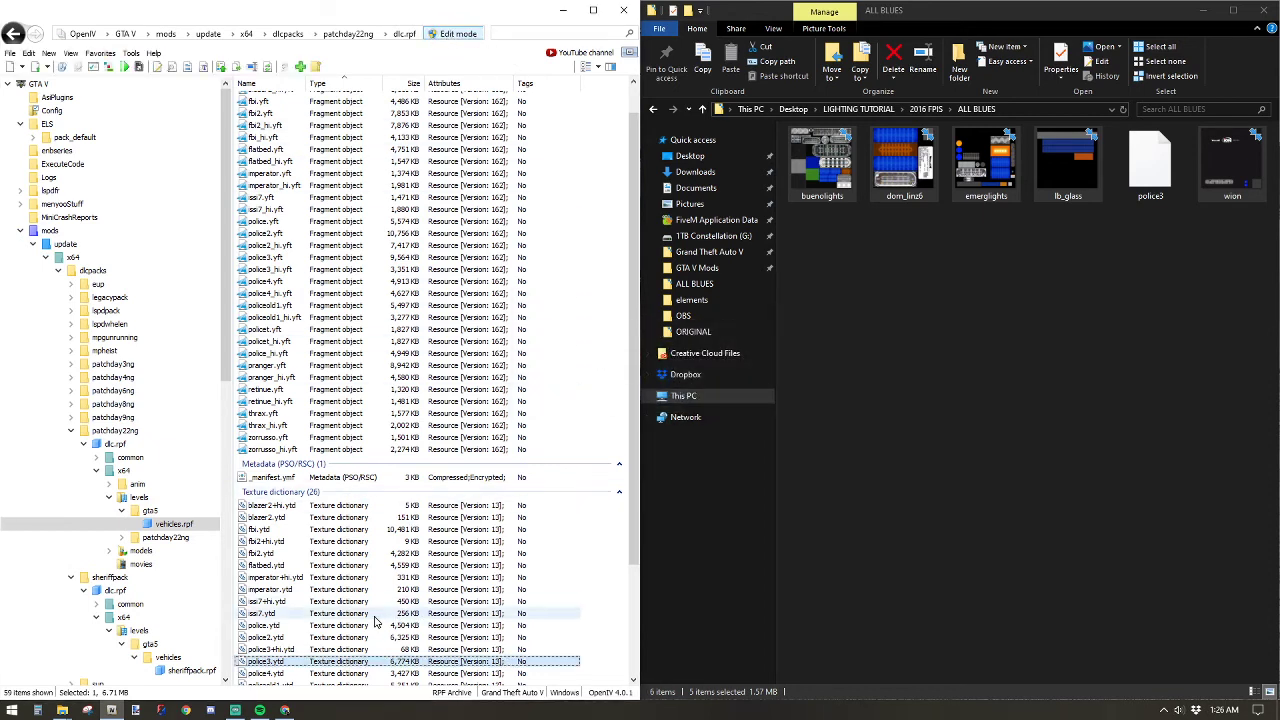
Go to the saved ELS pack_default location and examine the extras' light colours in its police3.xml.
left_click(100, 53)
left_click(130, 117)
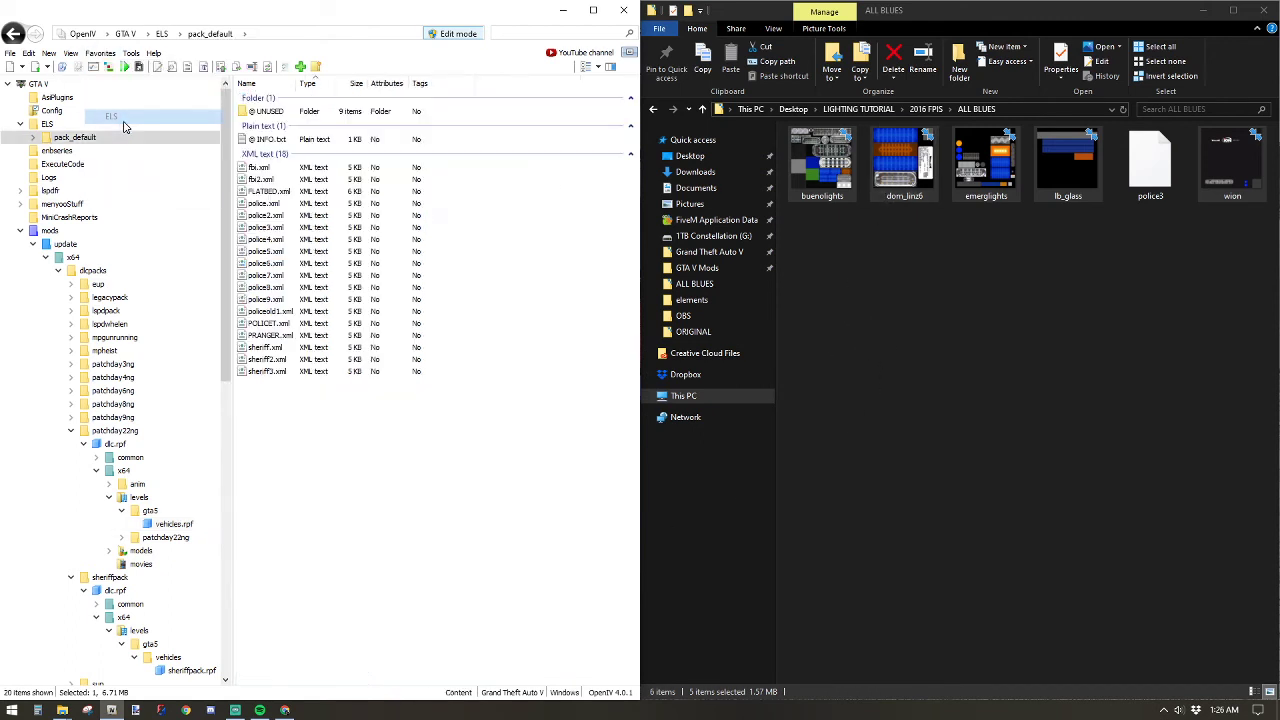
right_click(272, 233)
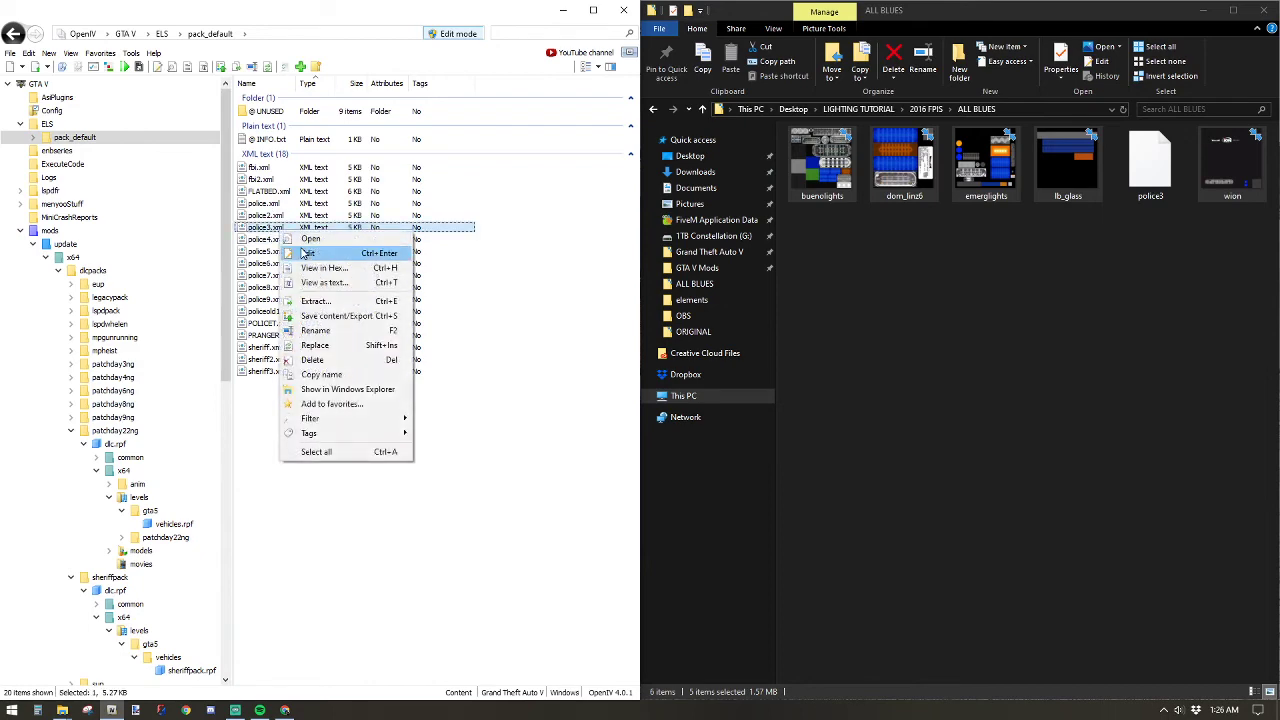
left_click(341, 275)
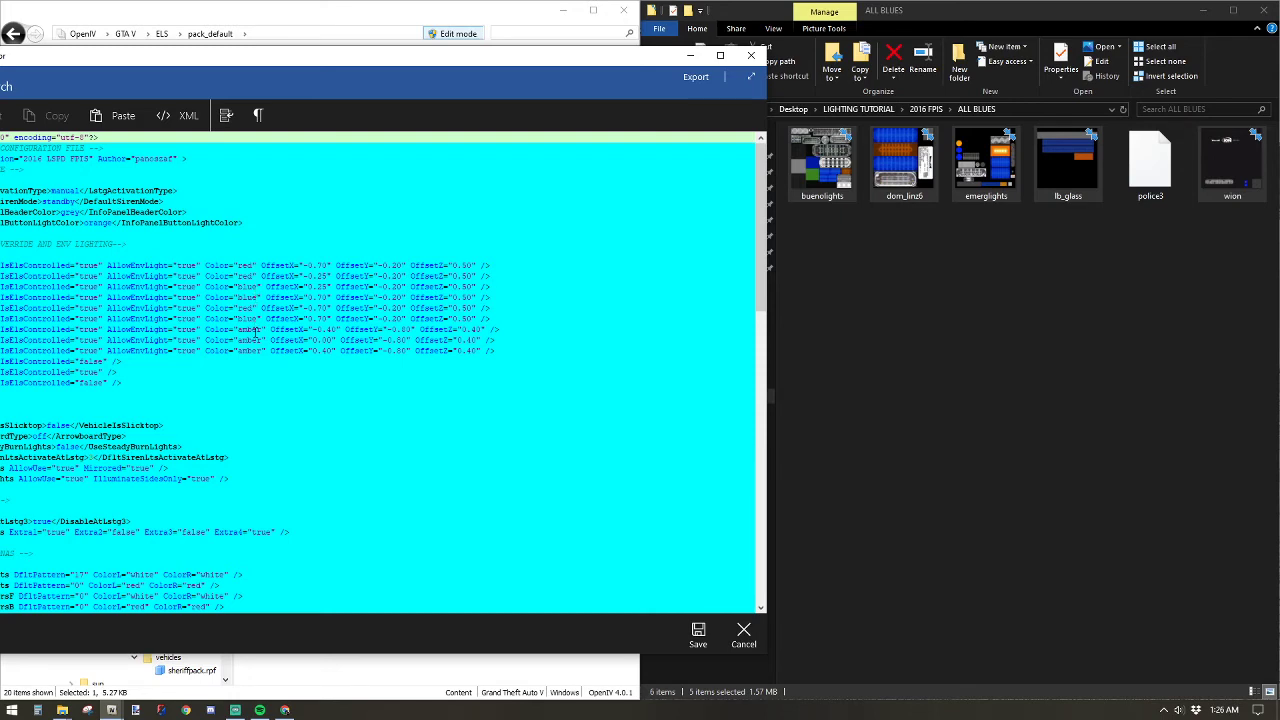
left_click(751, 55)
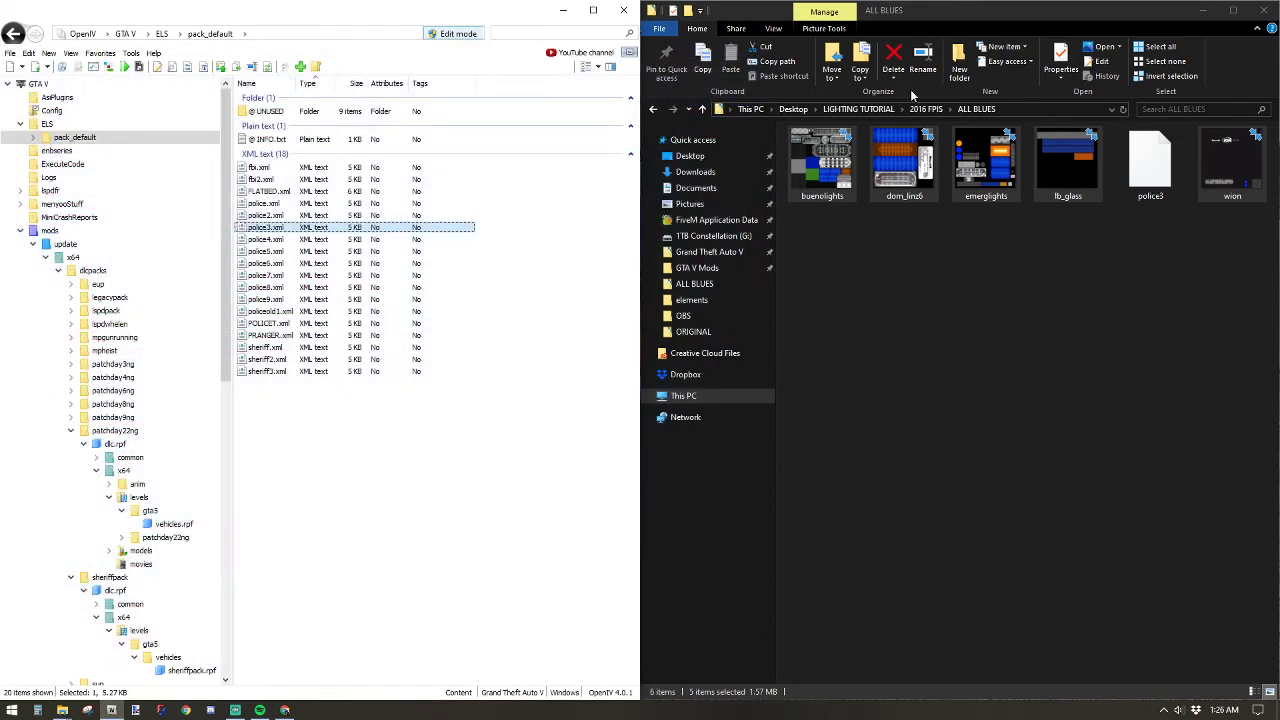
Open police3.xml from the ALL BLUES folder in Notepad++, check the colours of its extras, and close it.
right_click(1145, 171)
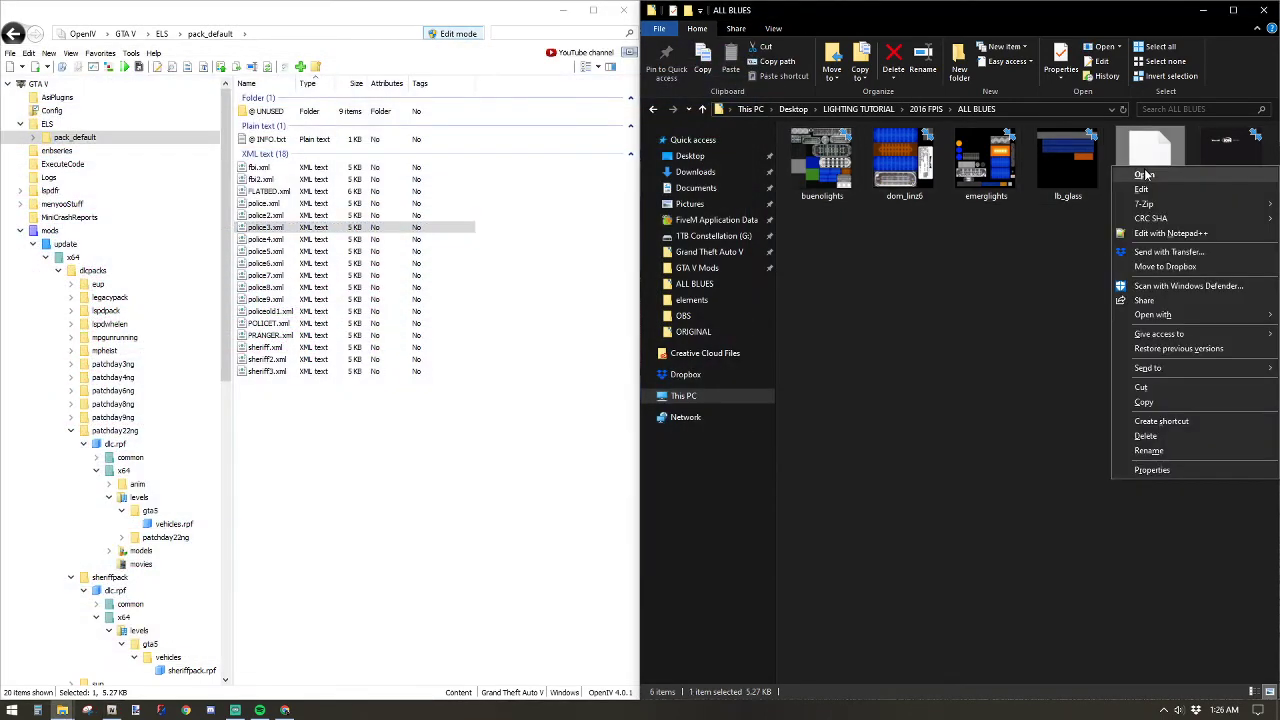
left_click(1158, 235)
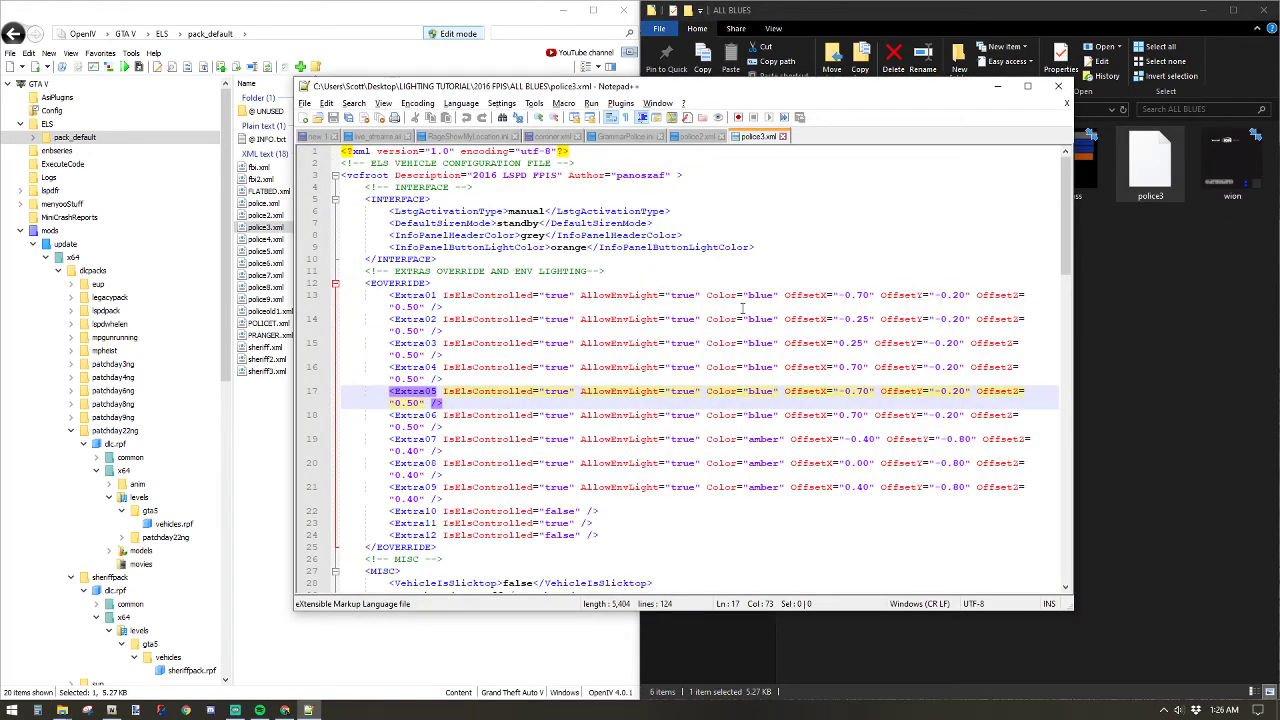
left_click(756, 297)
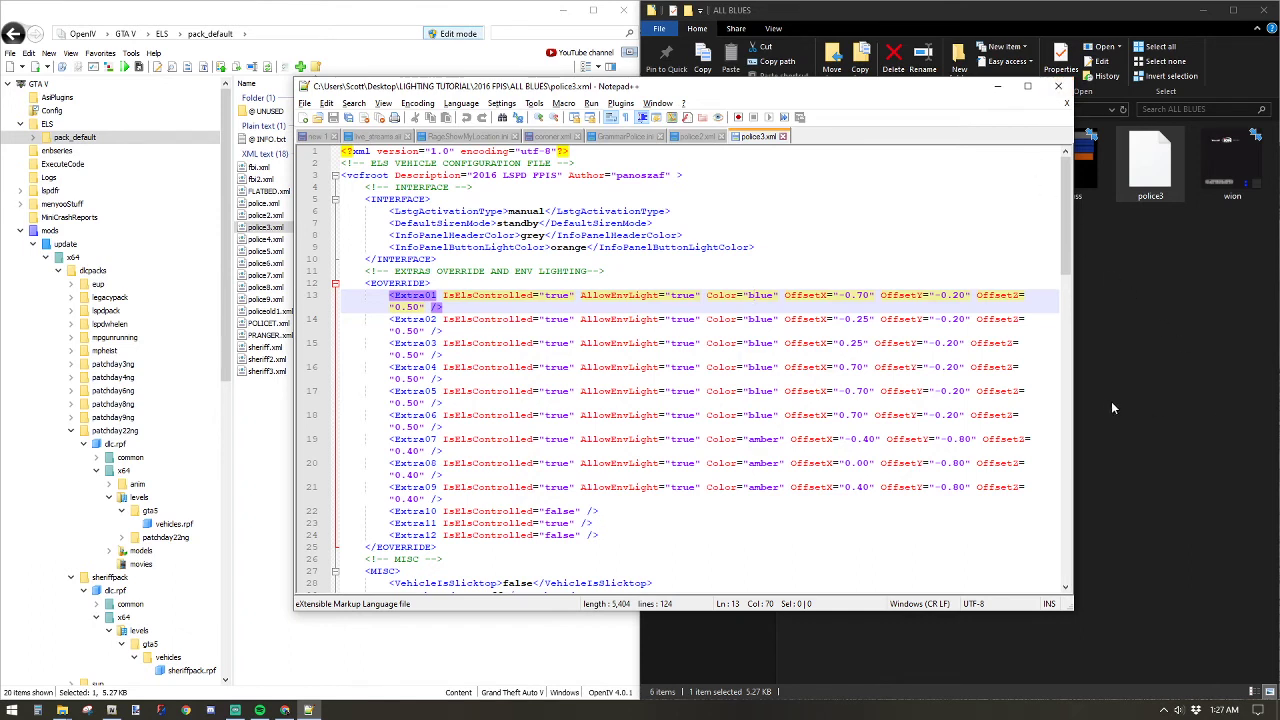
left_click(1059, 89)
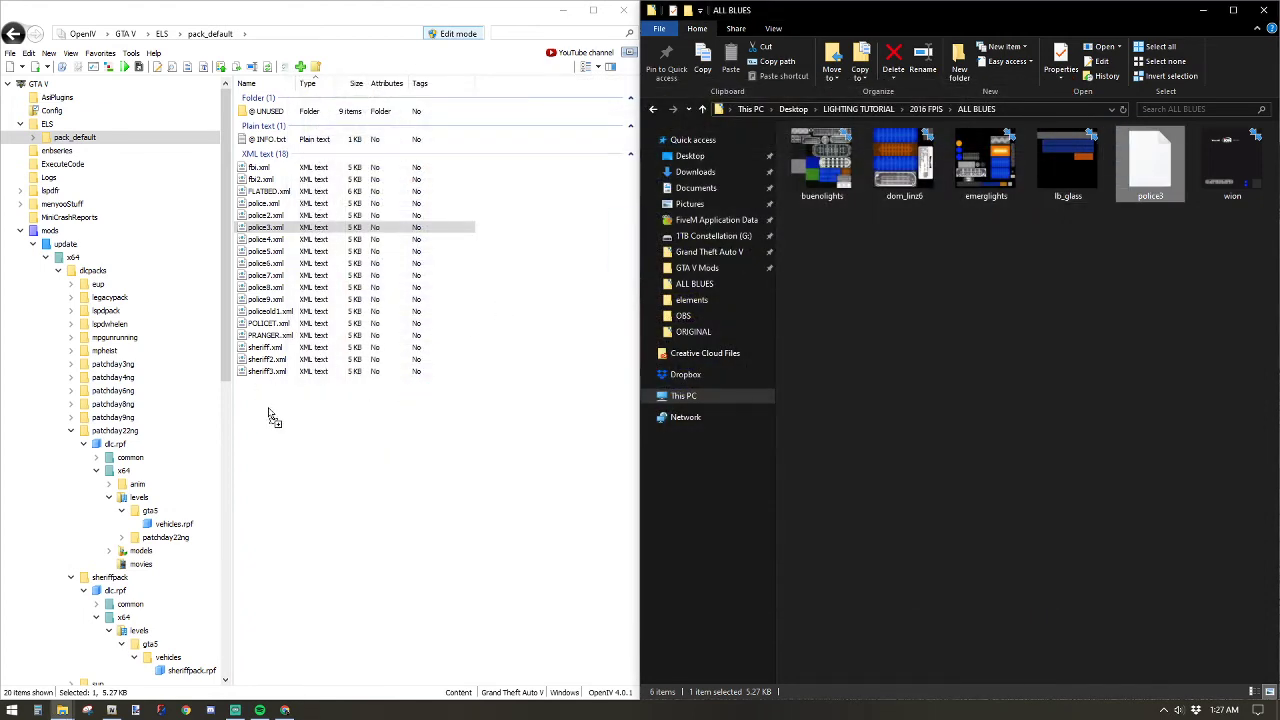
Replace police3.xml in ELS pack_default with the ALL BLUES version and check the extras' colours in the installed file.
right_click(285, 227)
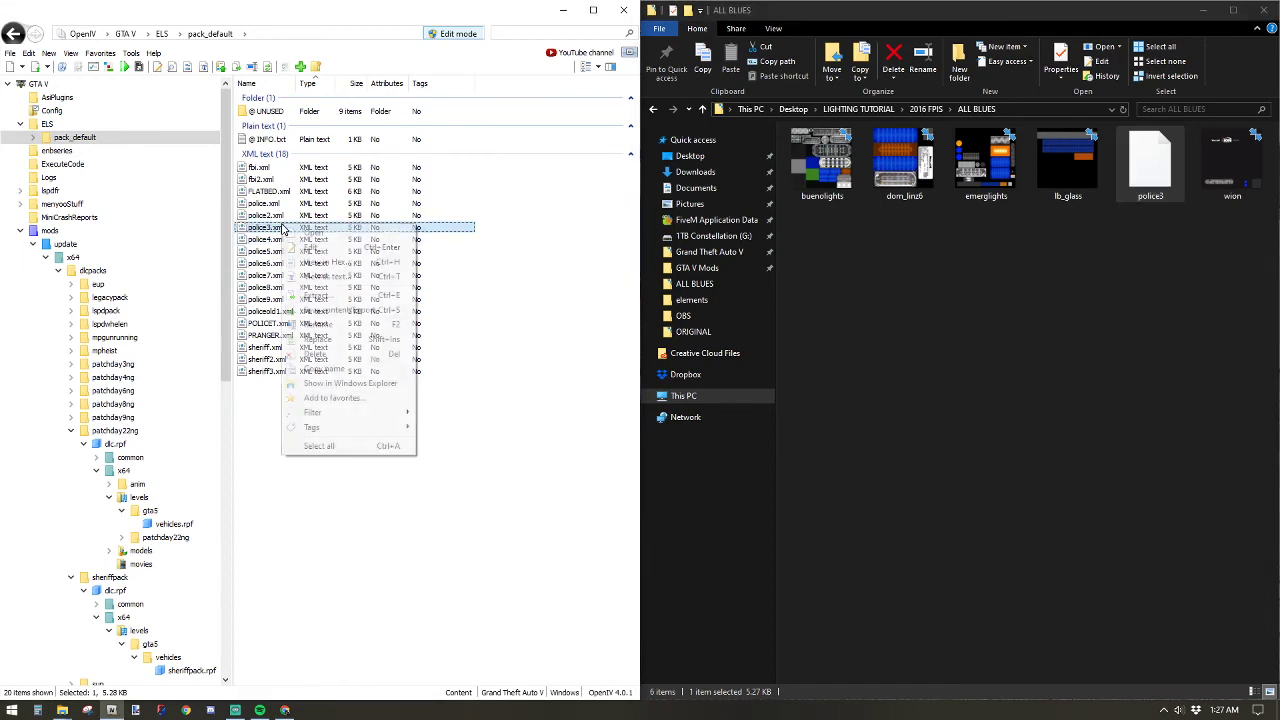
left_click(326, 249)
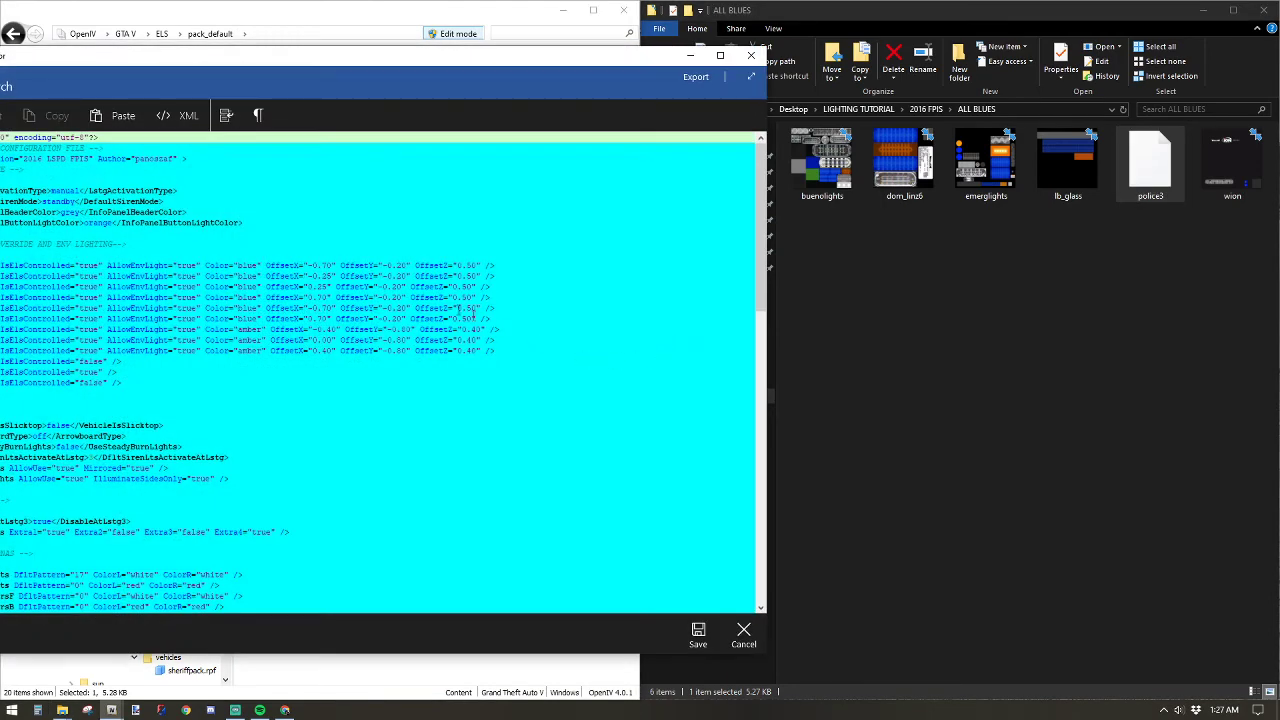
left_click(751, 55)
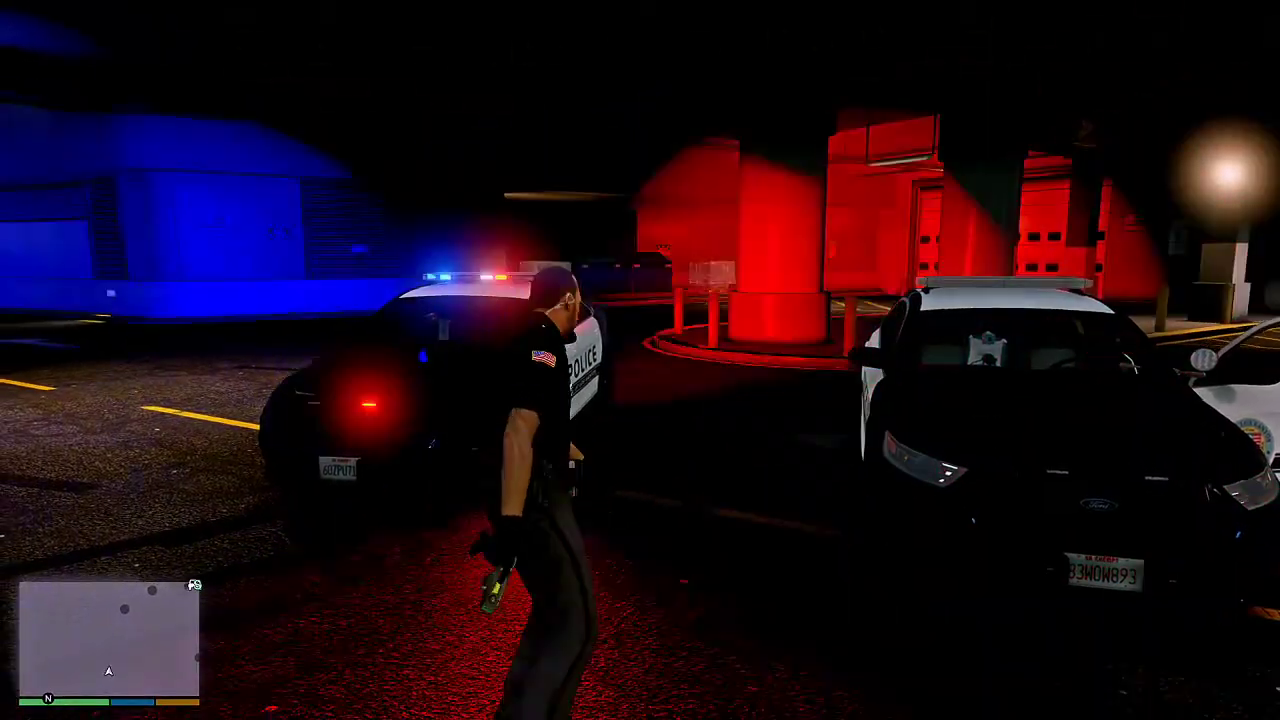
key("f")
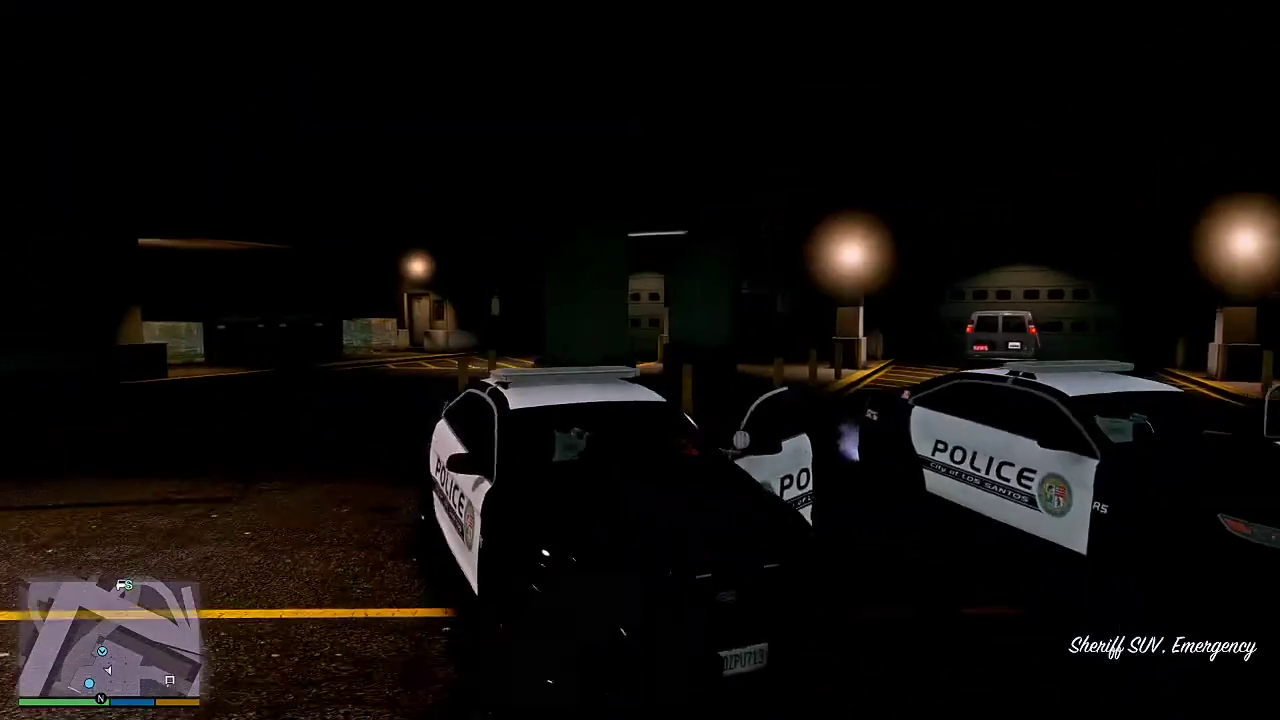